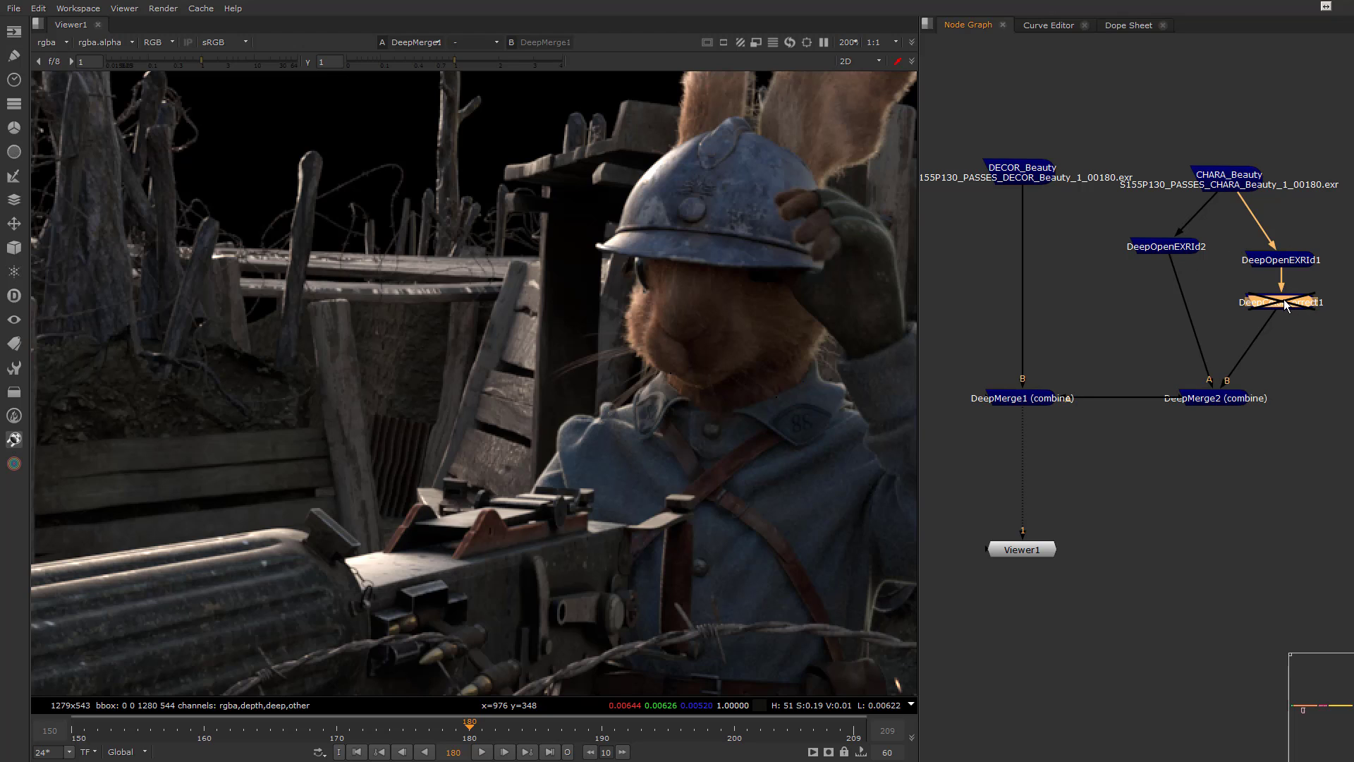
Enable the disabled DeepColorCorrect node below DeepOpenEXRId1
key(d)
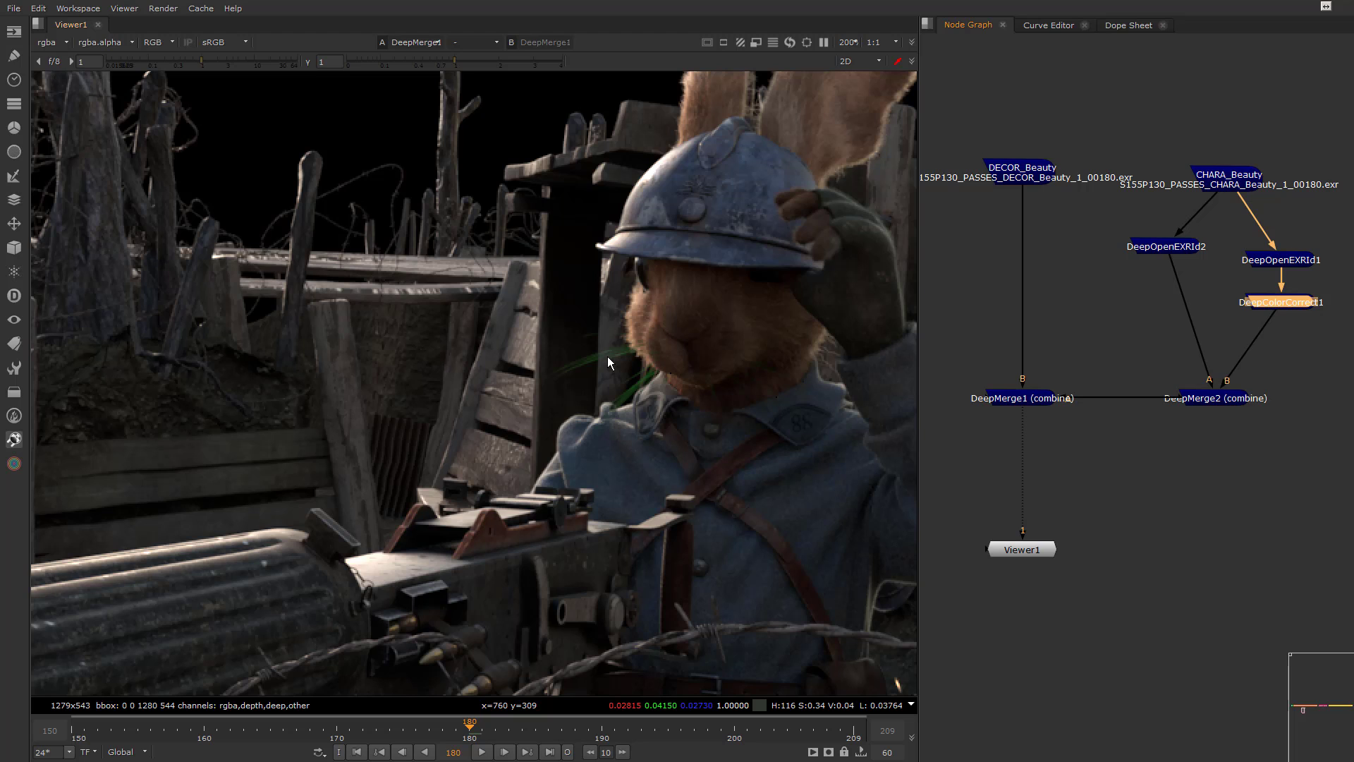
Switch to Guerilla Render and expand the S155P130_PASSES render pass to show its layers
key(alt+Tab)
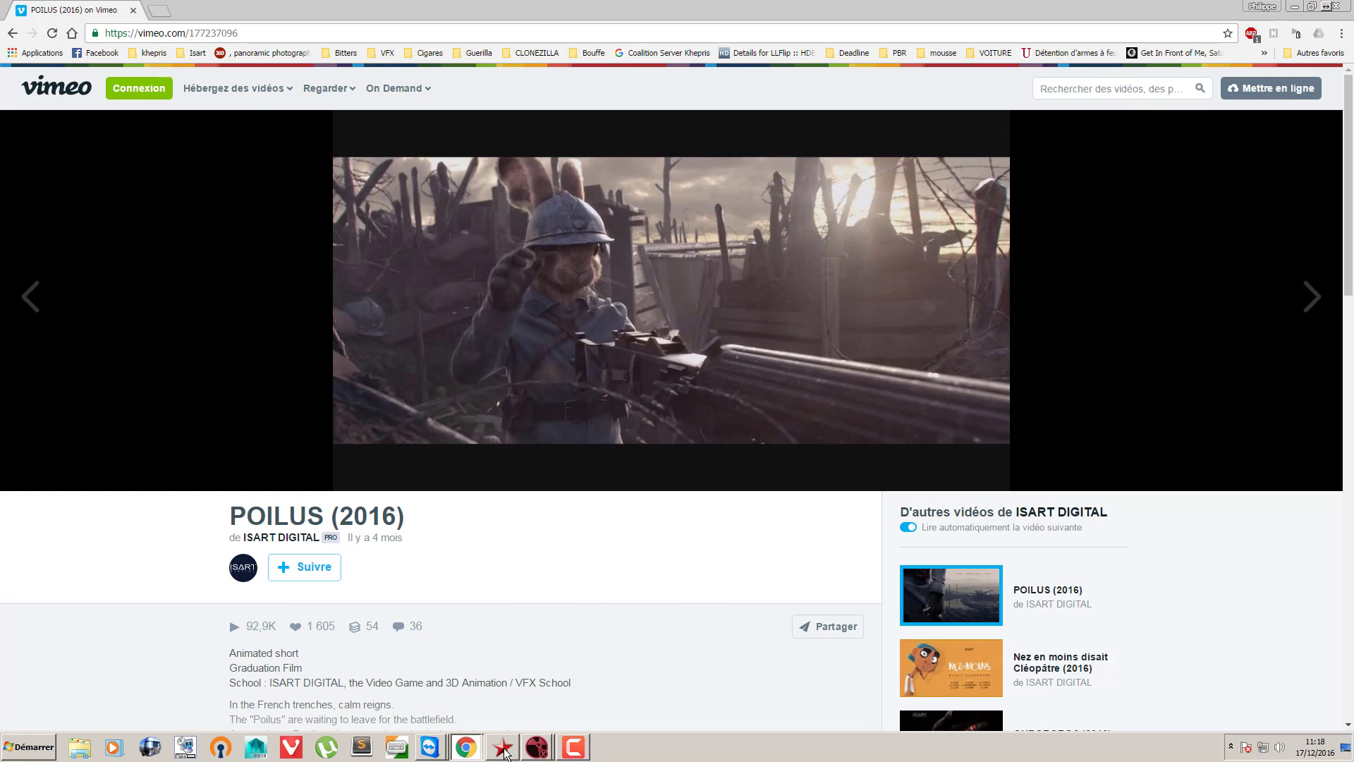
click(504, 749)
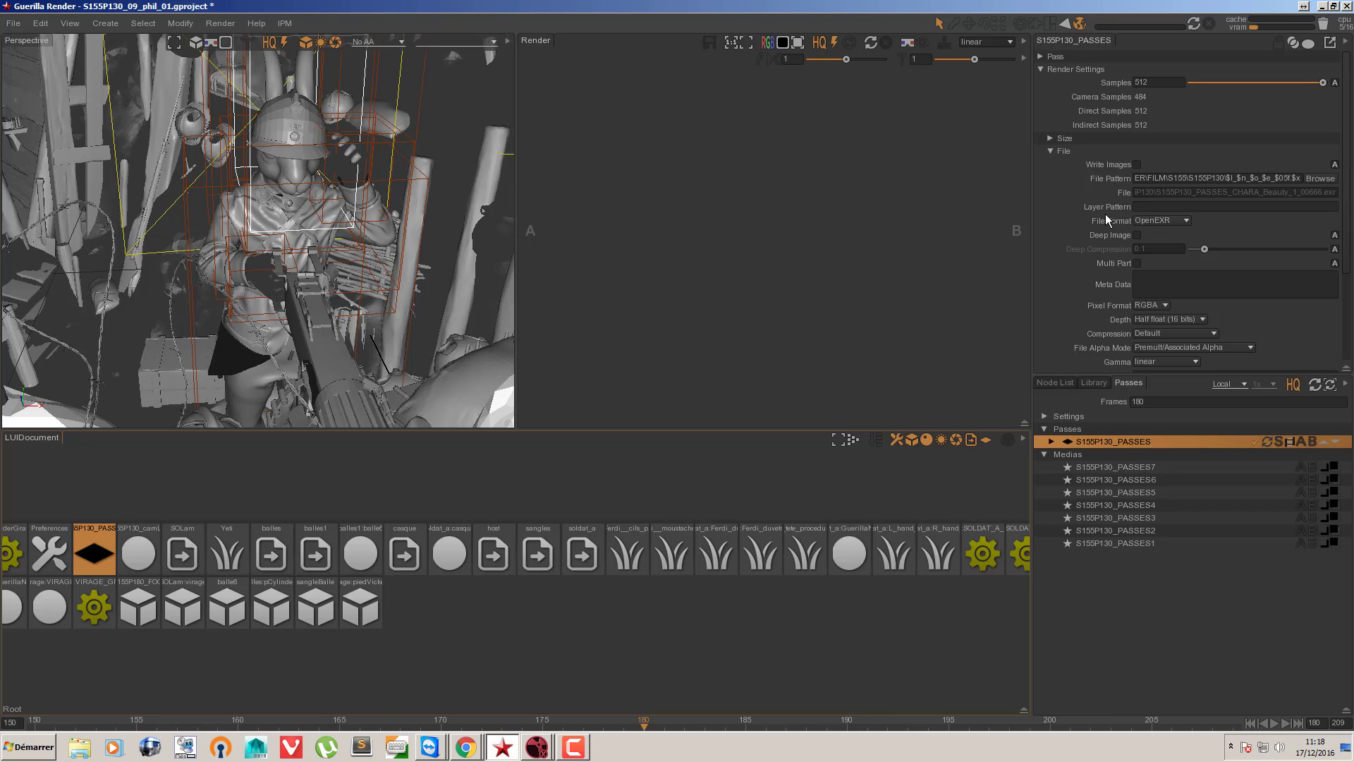
mouse_move(1102, 226)
click(1052, 442)
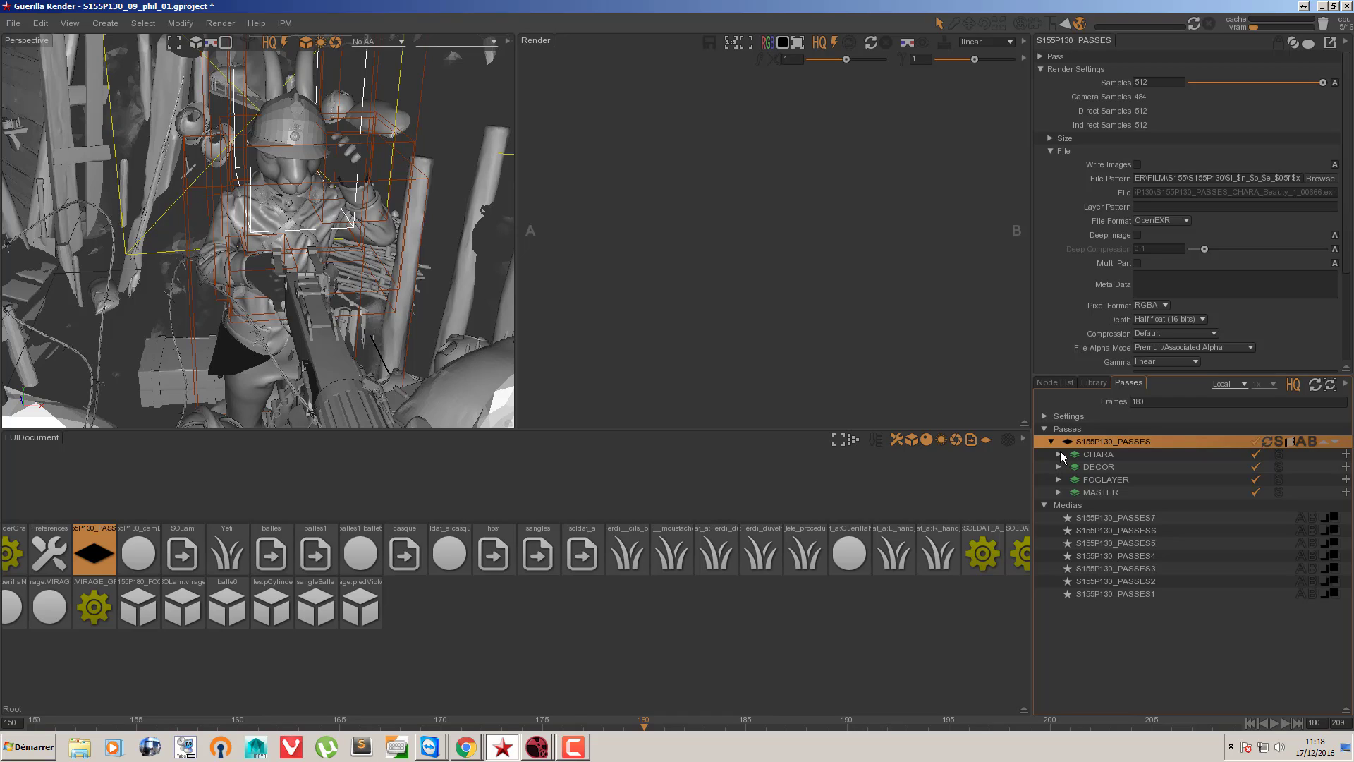
Set the file format of the S155P130_PASSES render pass to OpenEXR/Id
click(1156, 221)
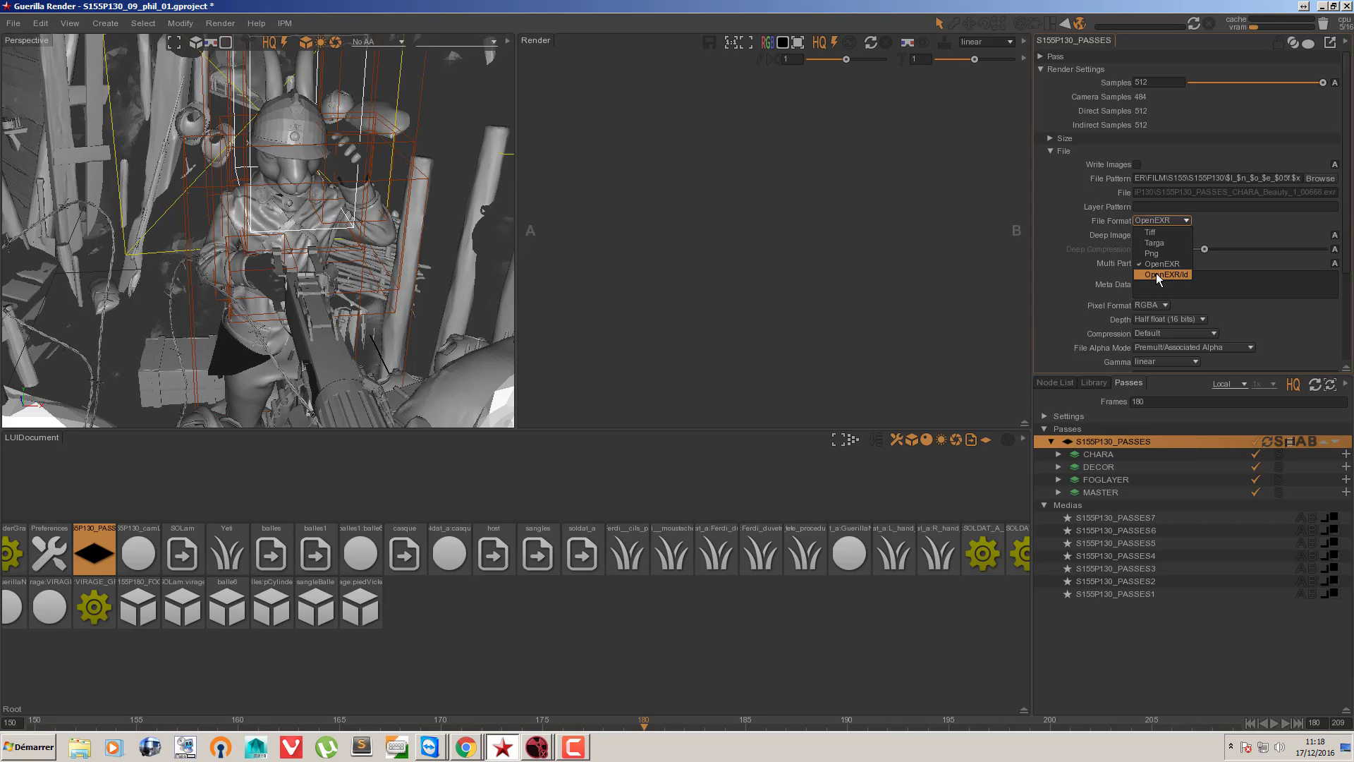
click(1058, 222)
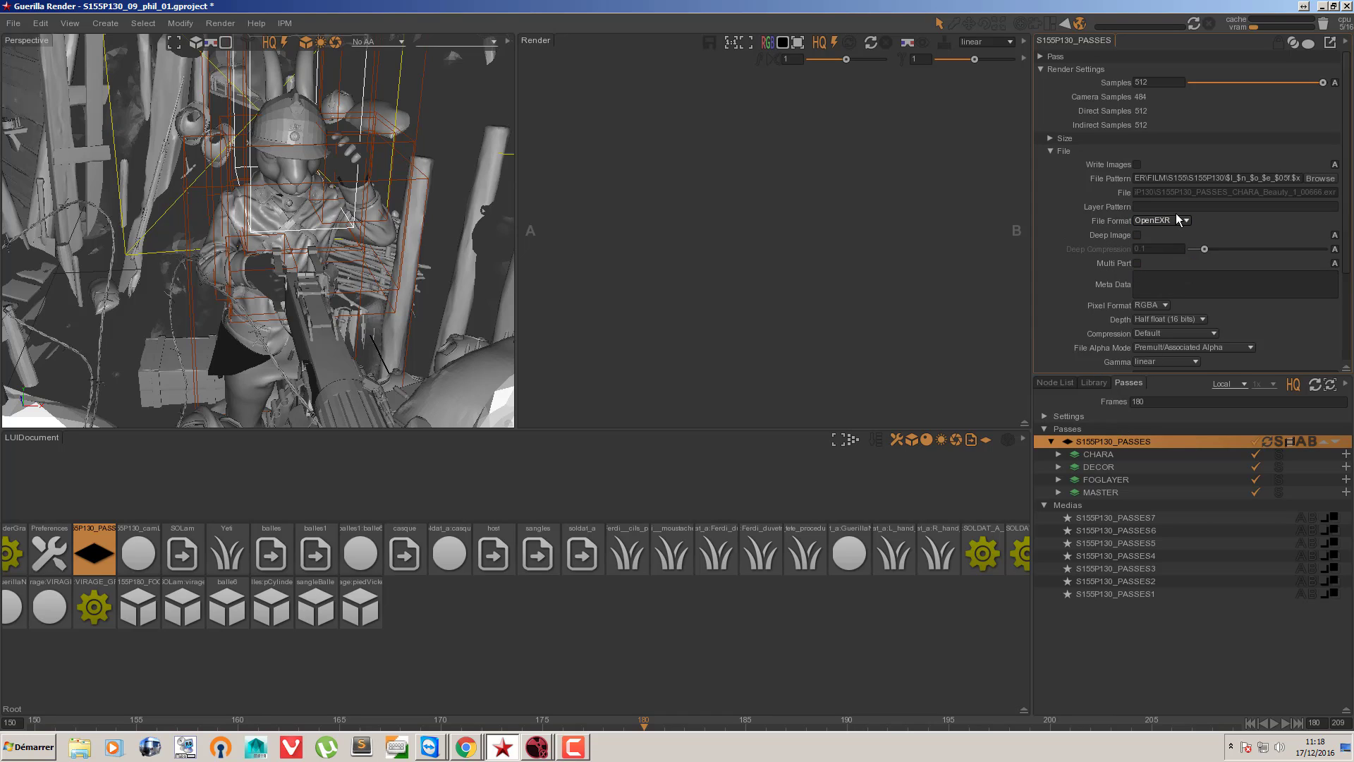
click(1168, 223)
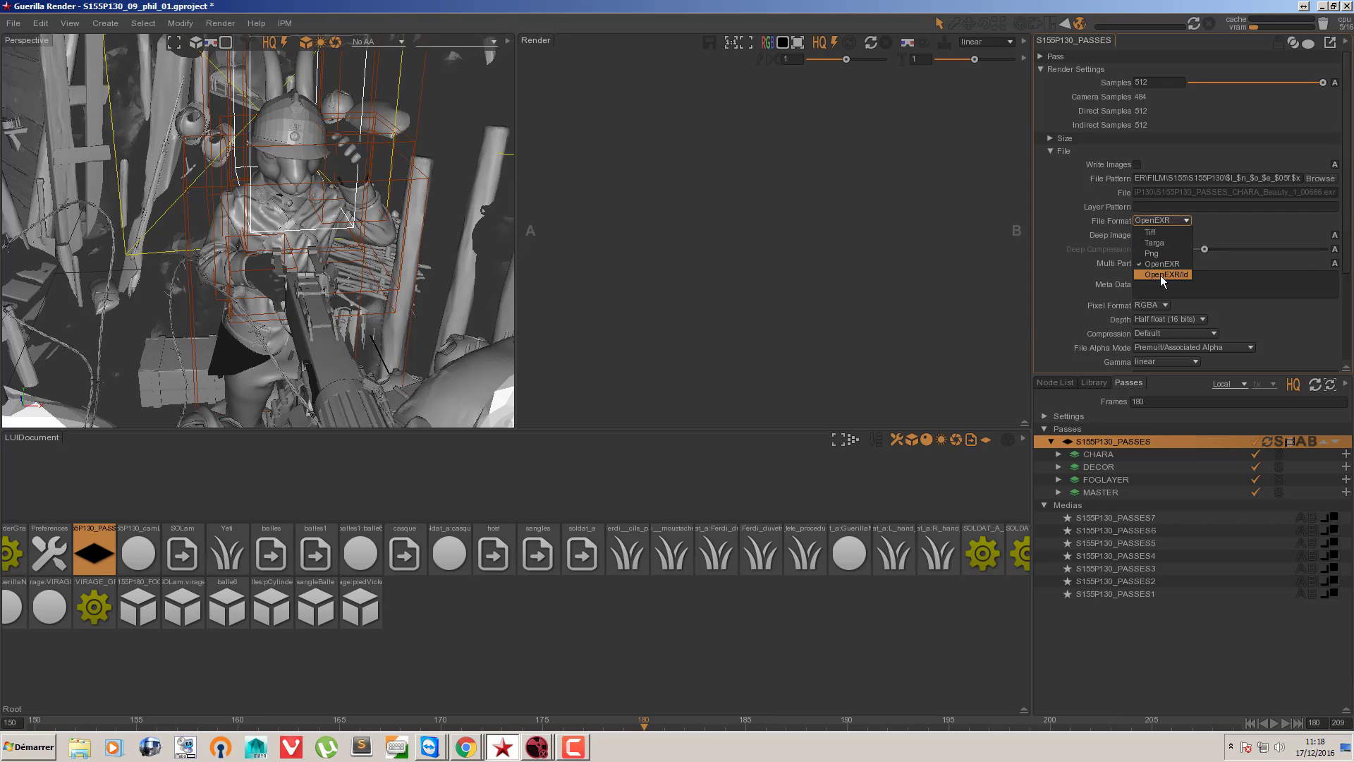
click(1160, 269)
click(1166, 220)
click(1169, 276)
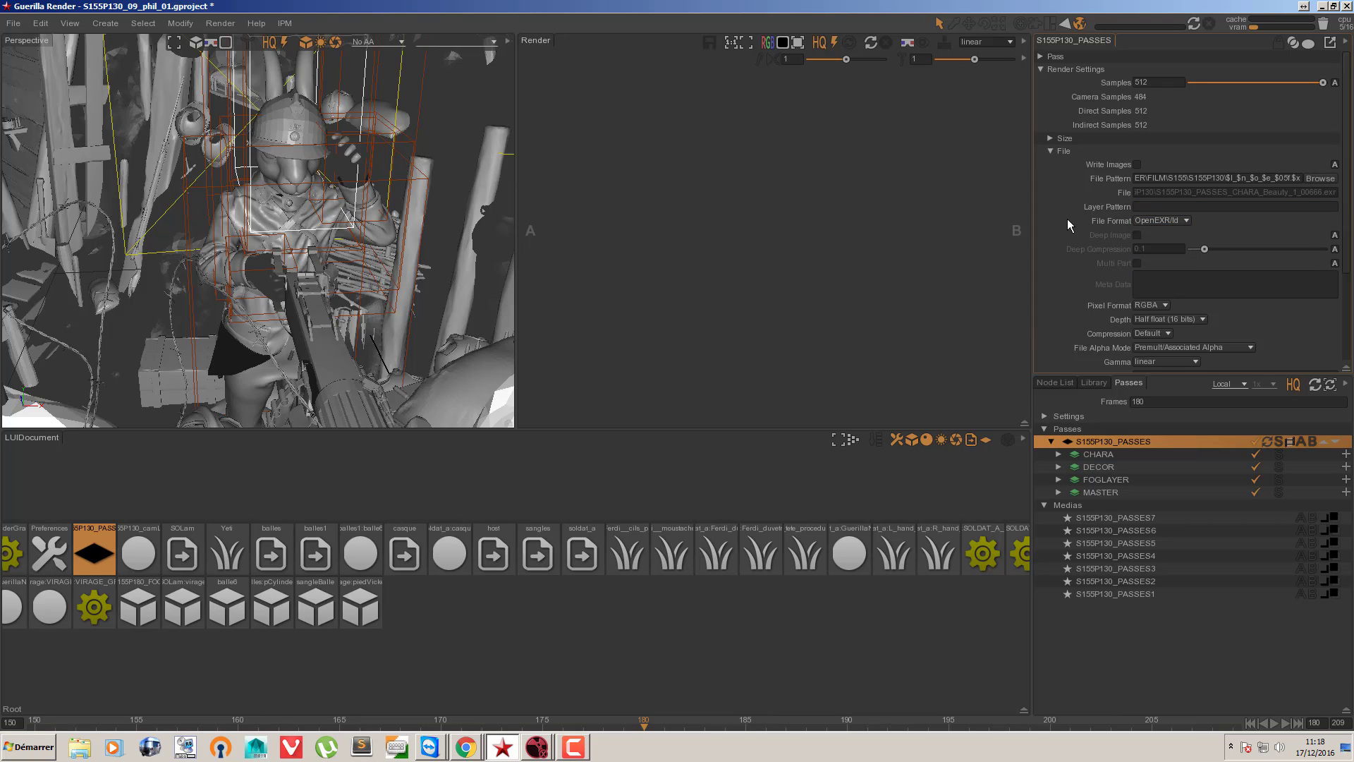
Expand the CHARA layer and set the render pass's file format back to OpenEXR
click(1059, 454)
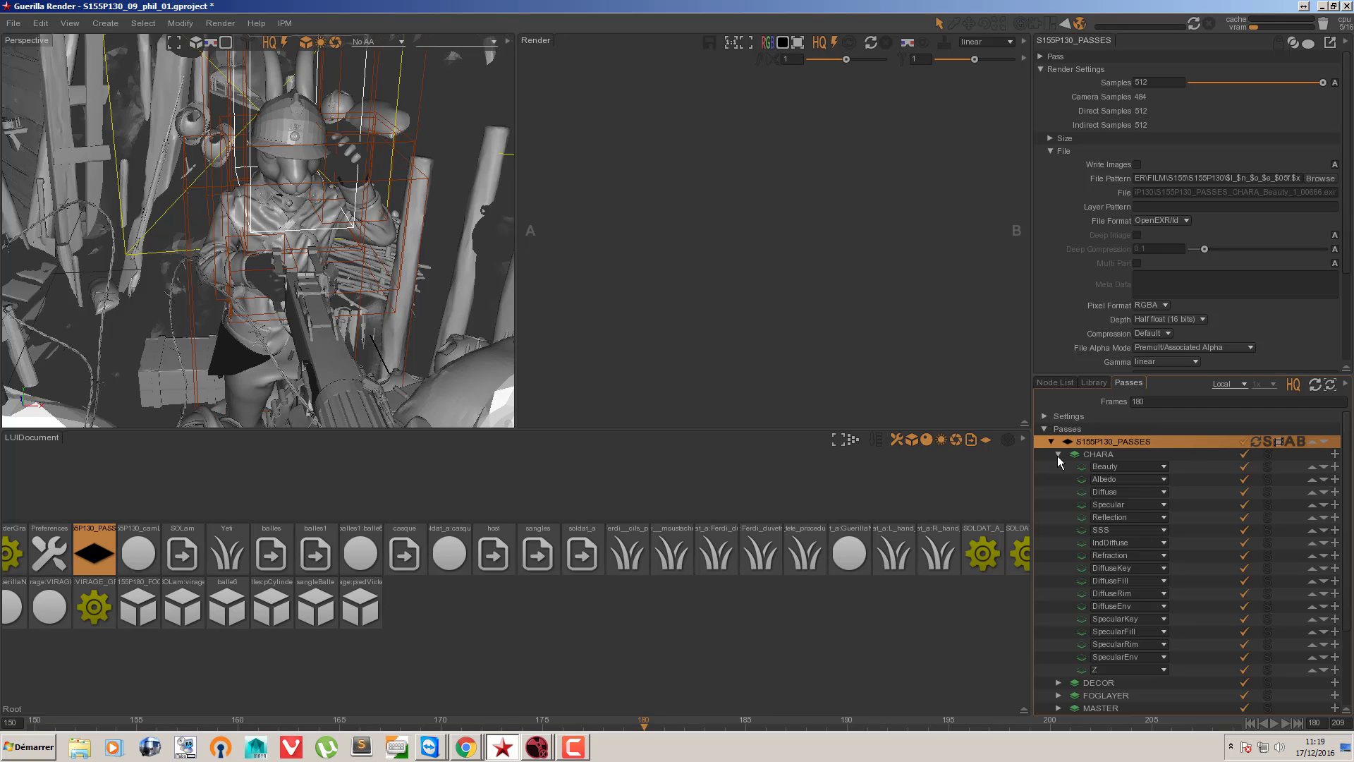
click(1178, 223)
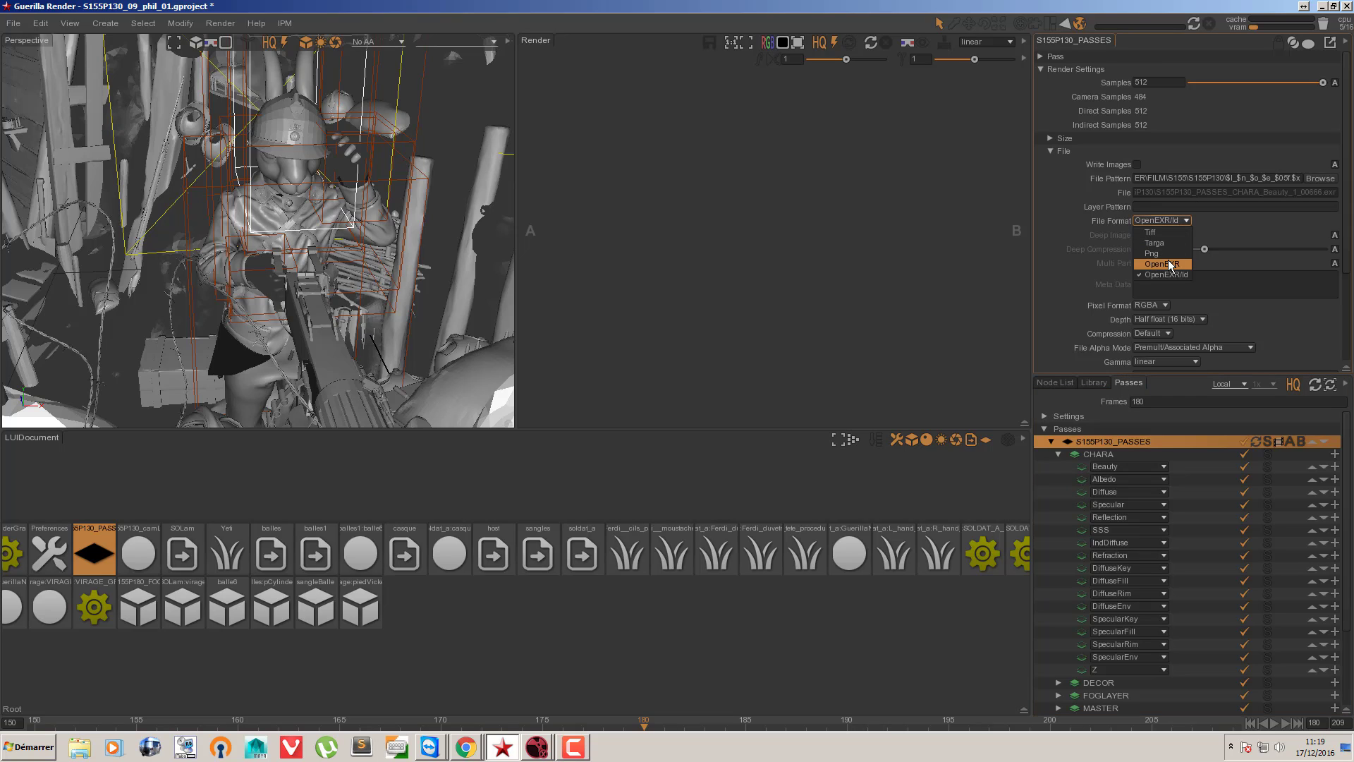
click(1157, 271)
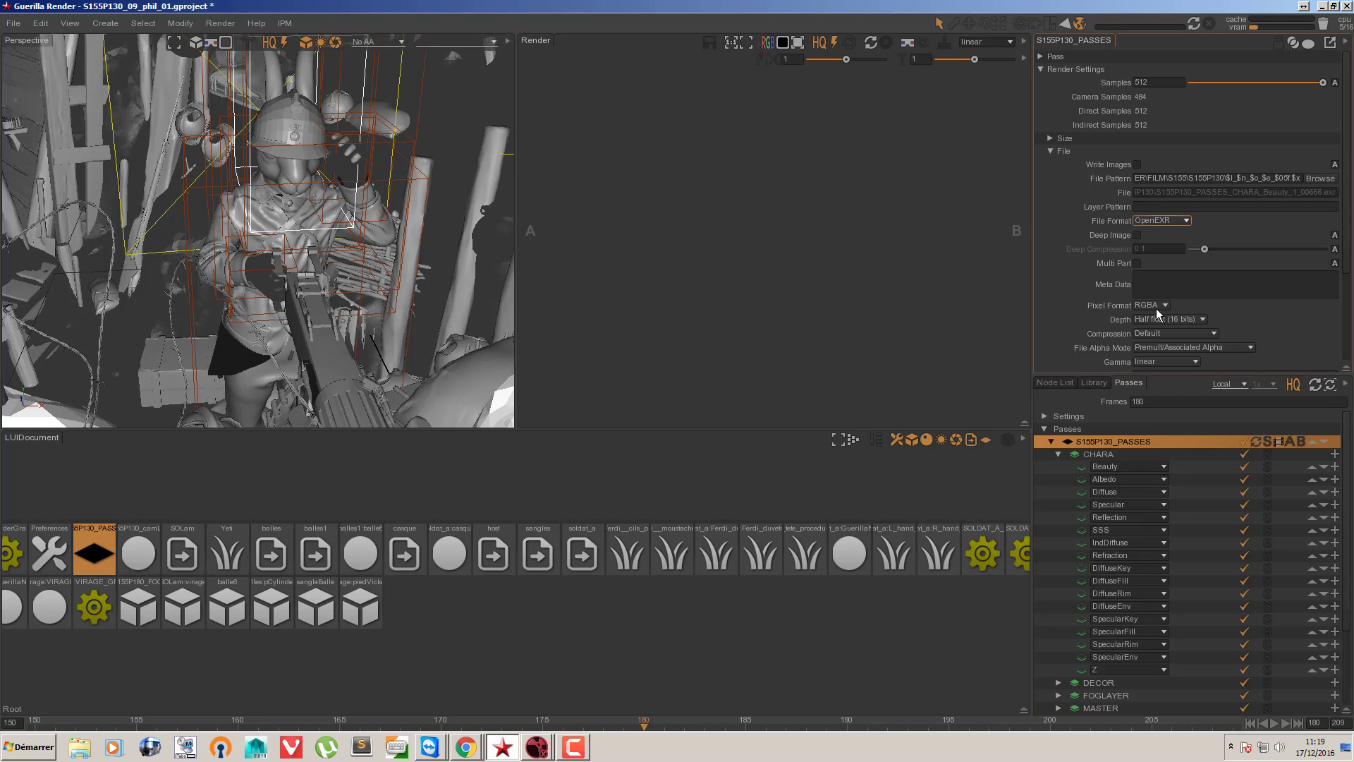
Override the settings of the CHARA layer's Albedo output and set its file format to OpenEXR/Id
click(1083, 483)
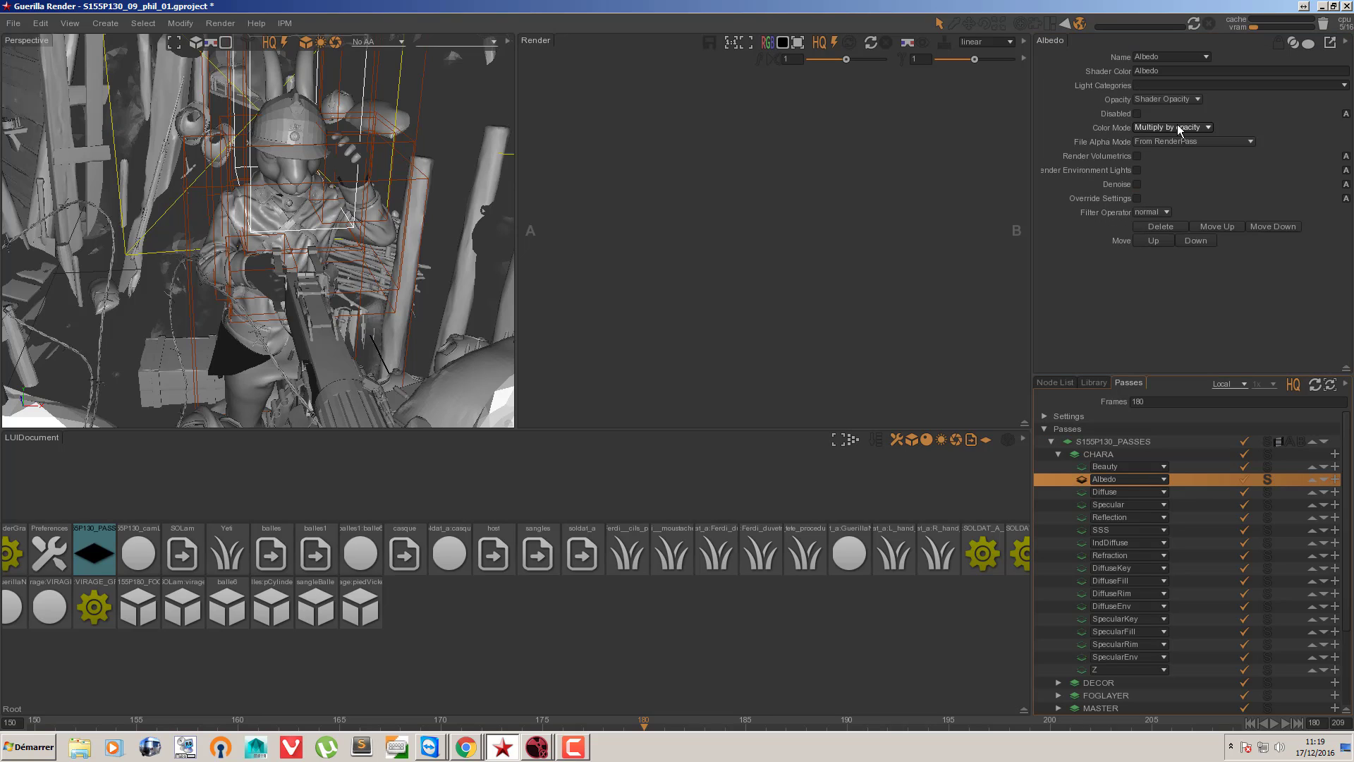
click(1137, 199)
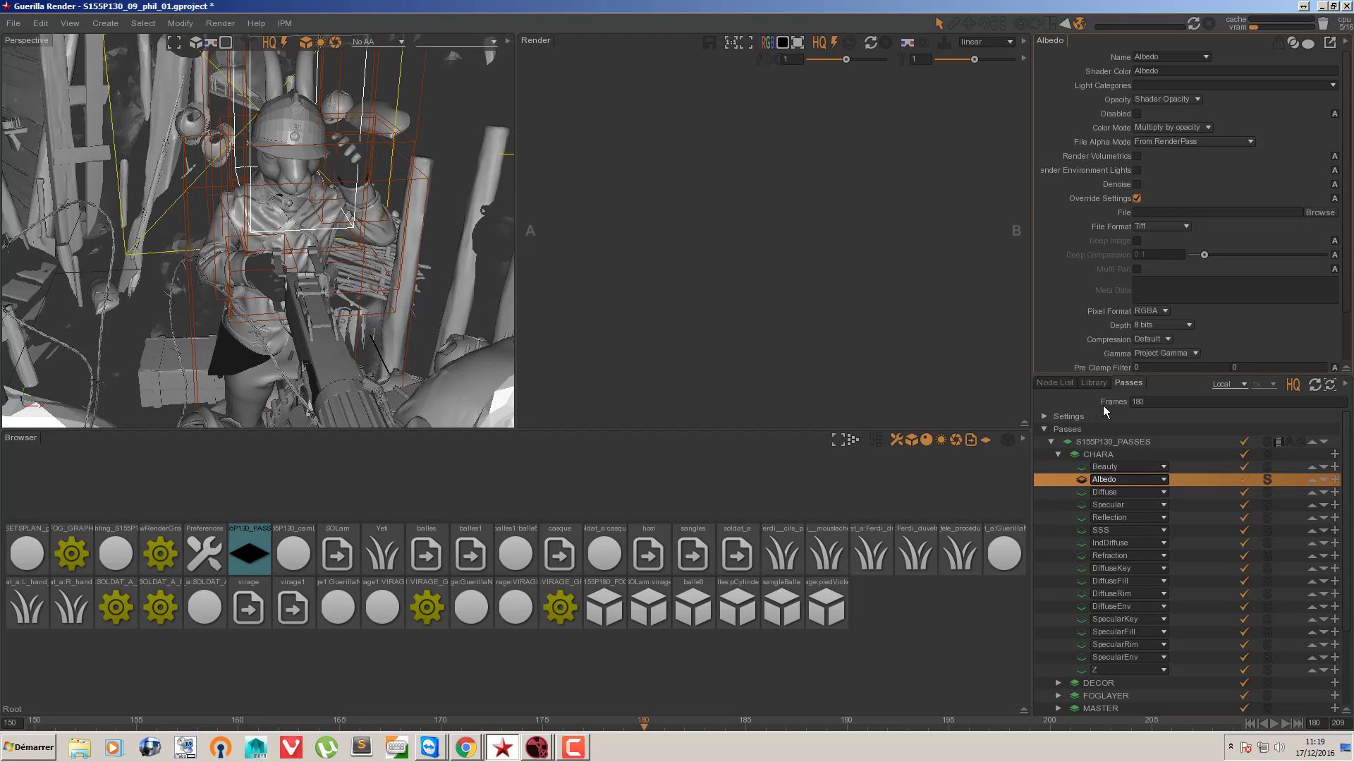
click(1163, 227)
click(1165, 280)
Switch to Nuke and move the playhead to frame 180
key(alt+Tab)
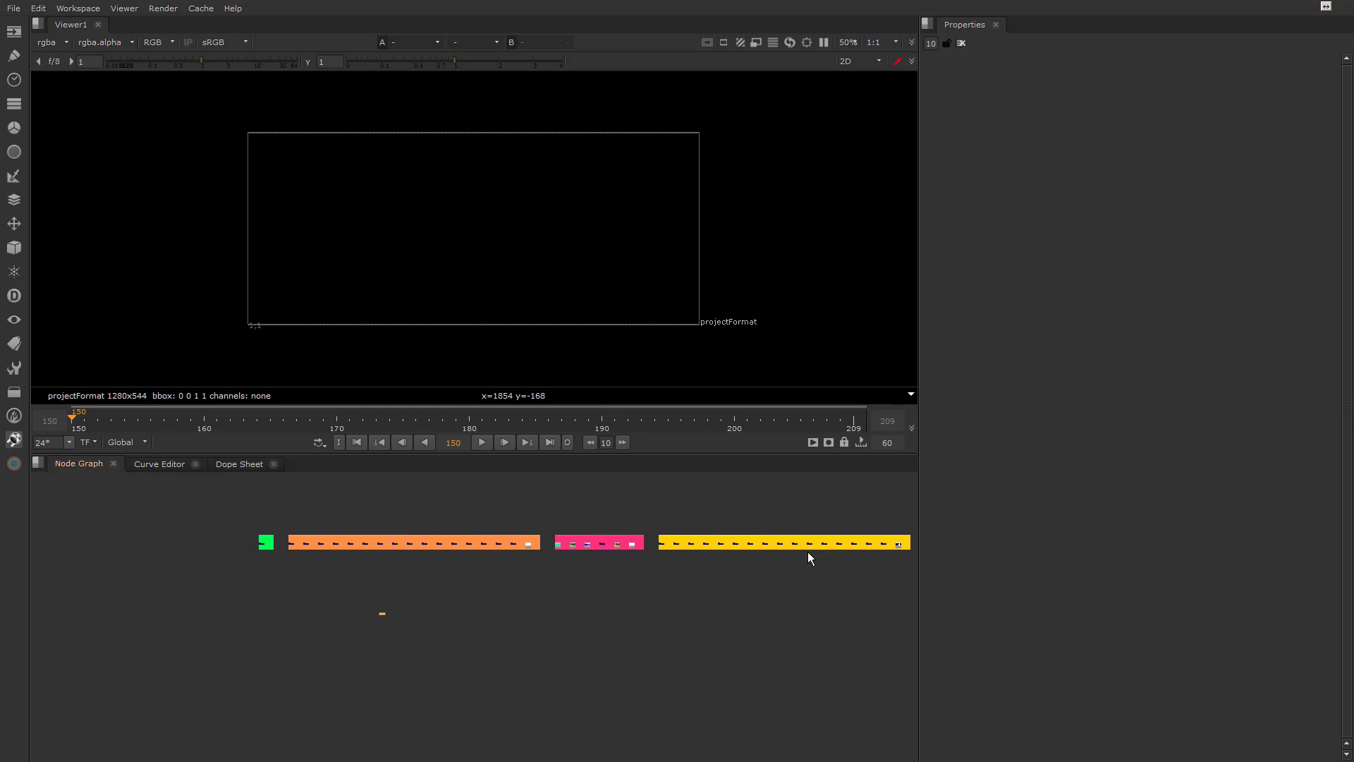
drag(557, 421, 469, 422)
scroll(395, 564, up, 5)
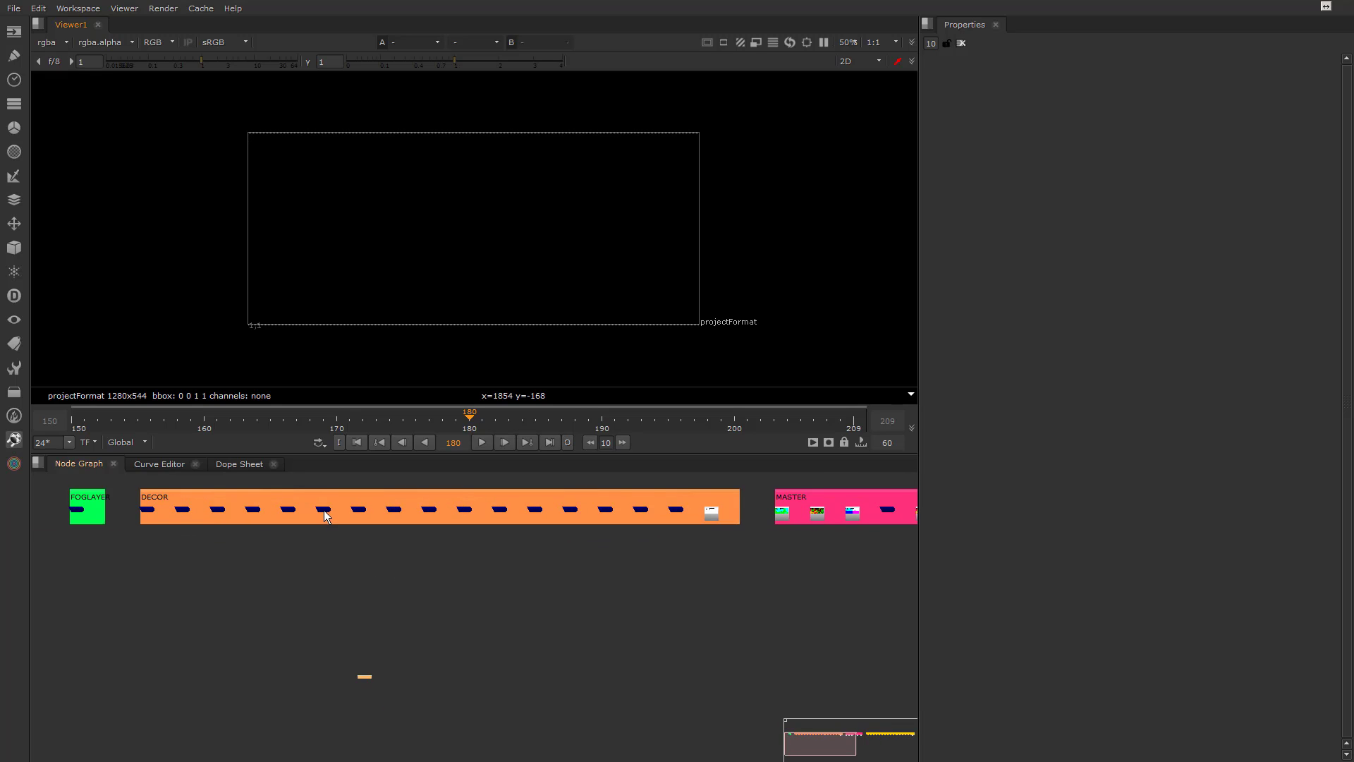
scroll(323, 511, up, 5)
scroll(323, 511, down, 5)
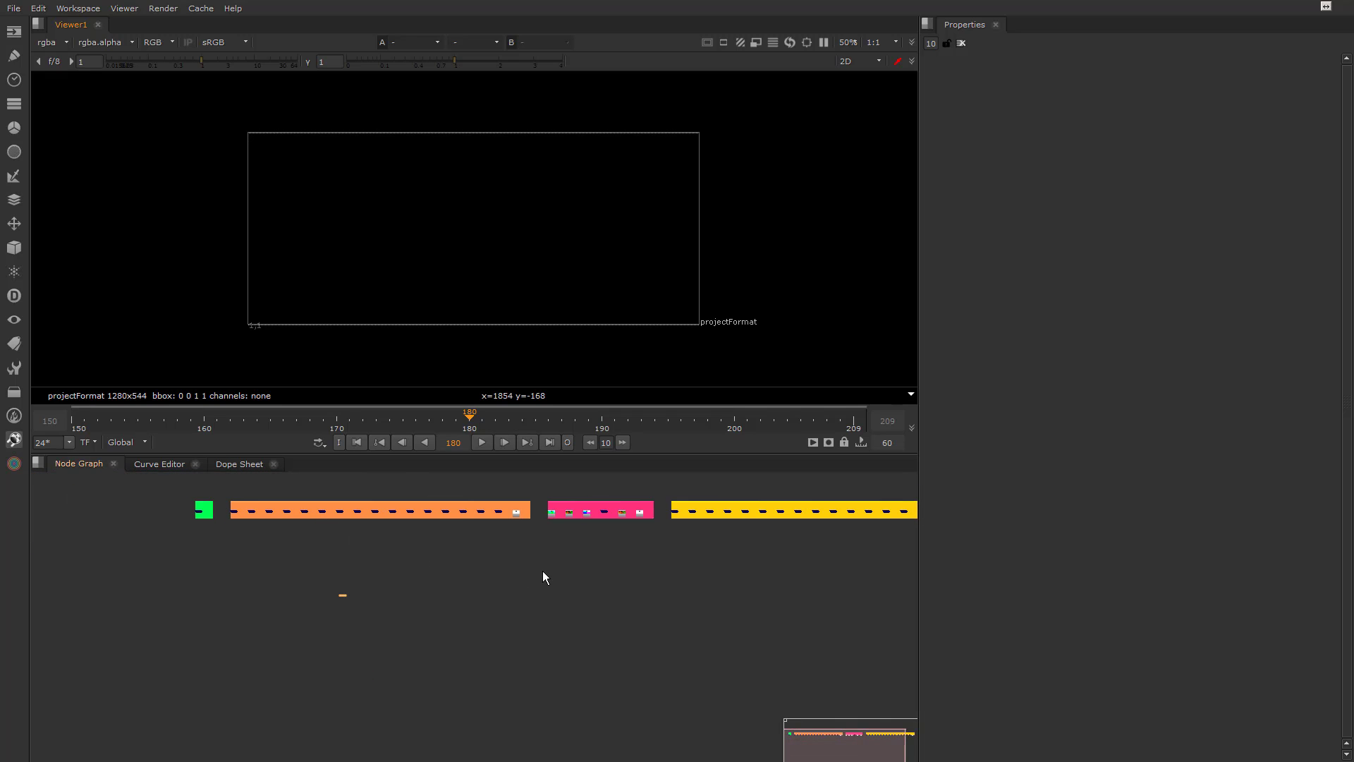
Select all nodes containing "beauty" and move them out of their backdrops to the empty area below
key(slash)
text(beauty)
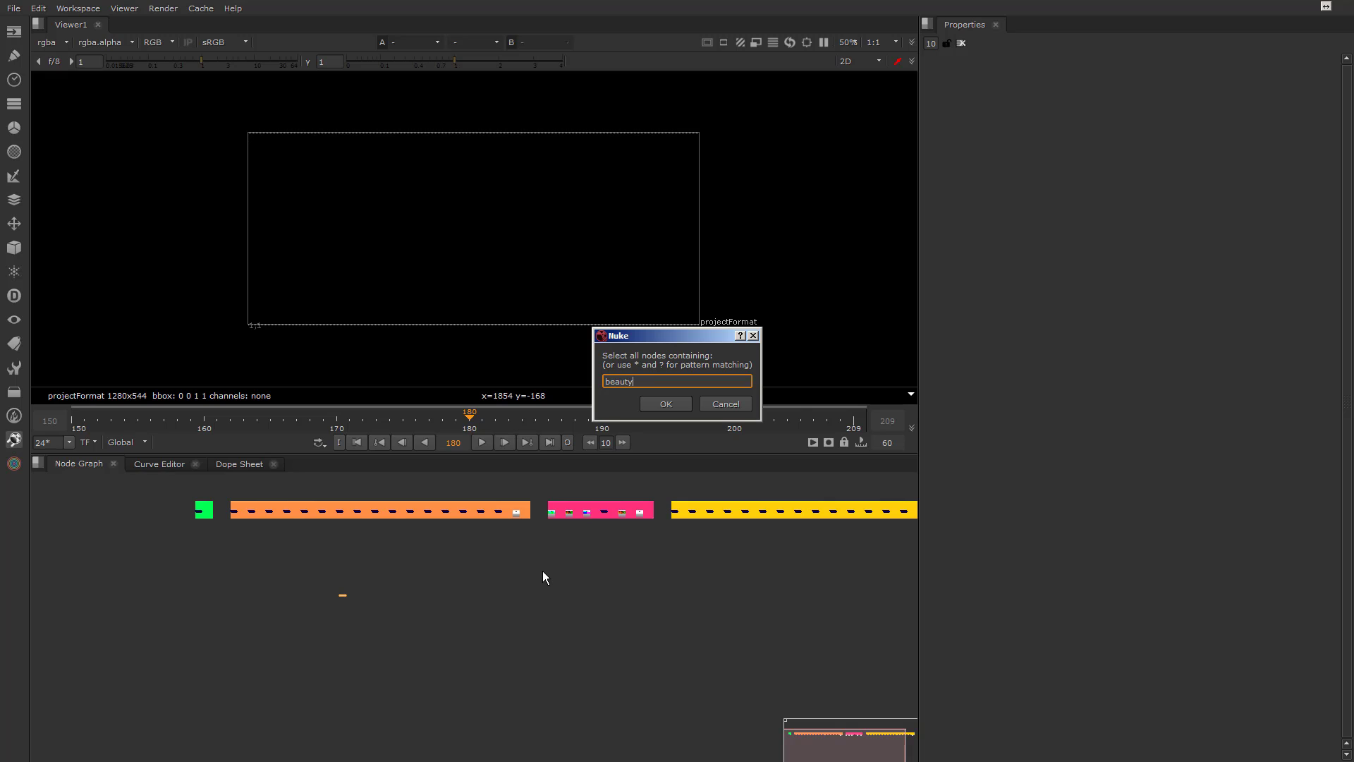
click(663, 401)
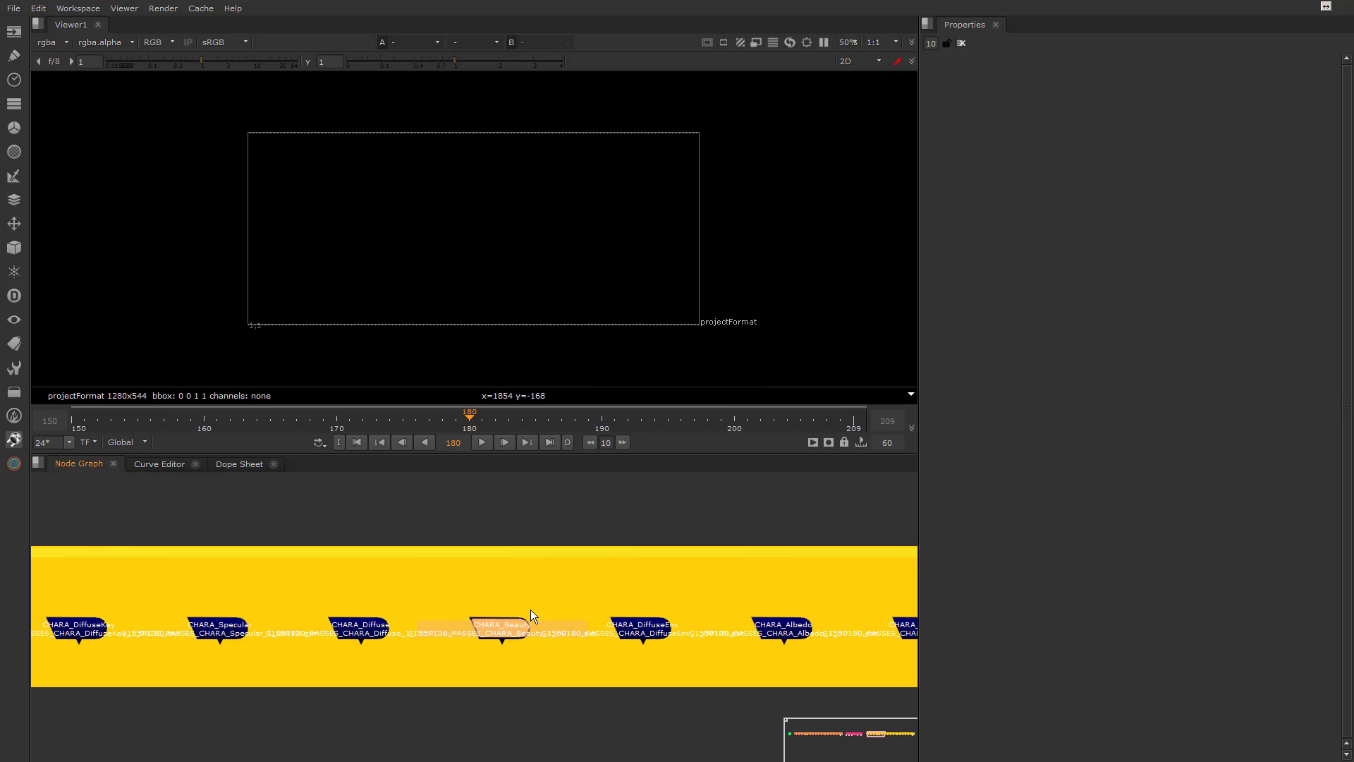
scroll(529, 608, down, 4)
drag(529, 608, 366, 671)
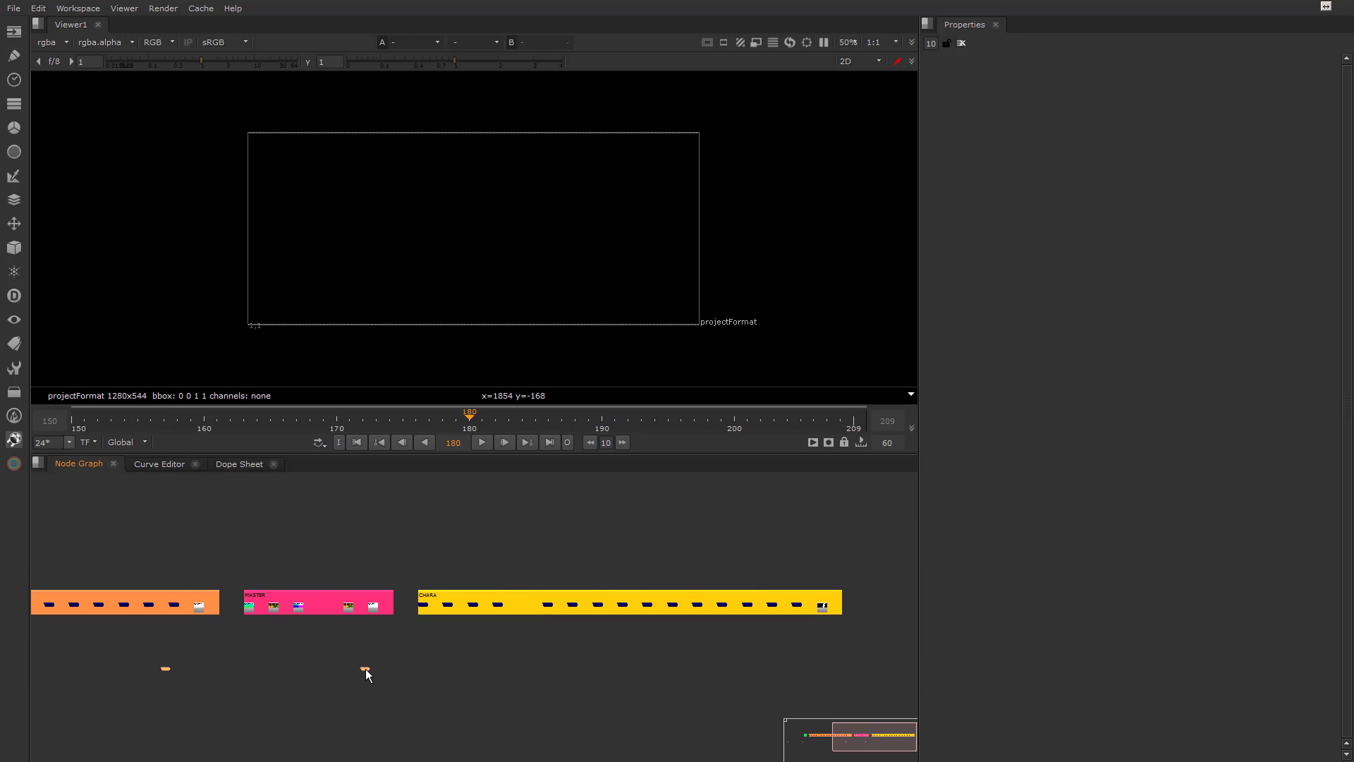
scroll(360, 667, down, 3)
scroll(265, 658, up, 1)
middle_drag(264, 659, 494, 597)
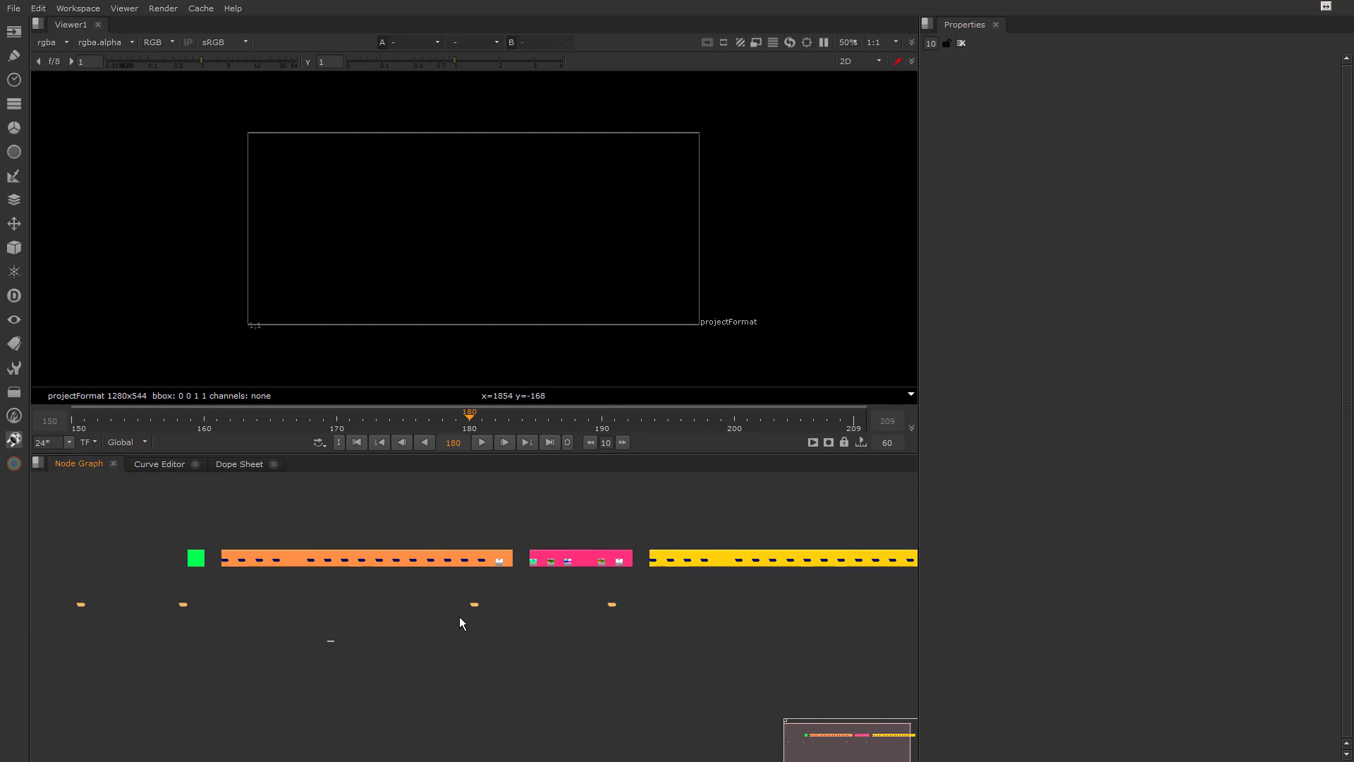
Auto-arrange the selected beauty nodes into a compact row and move the row below the backdrops
scroll(425, 617, down, 3)
drag(96, 590, 625, 620)
key(l)
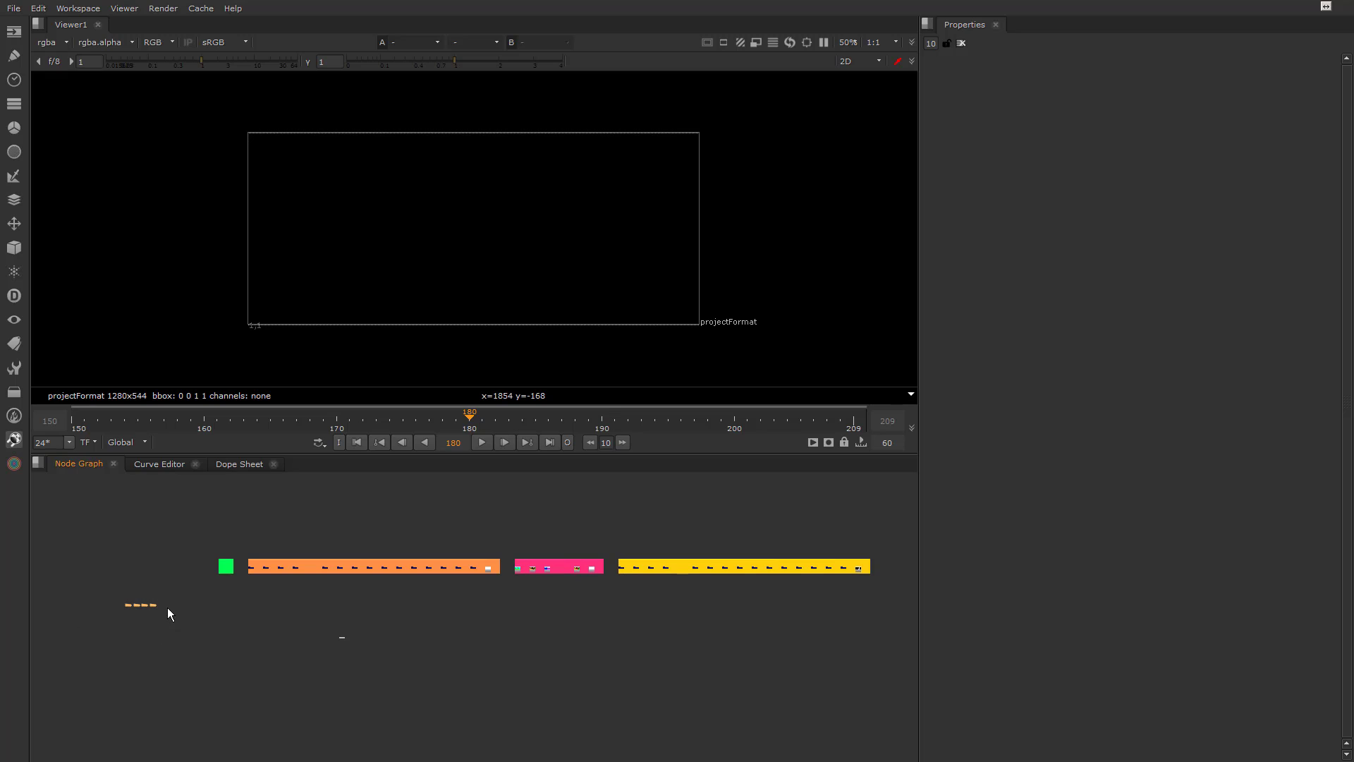
drag(155, 605, 422, 622)
Separate FOGLAYER_Beauty and DECOR_Beauty from the row of beauty nodes by moving each up and outward
scroll(416, 621, up, 10)
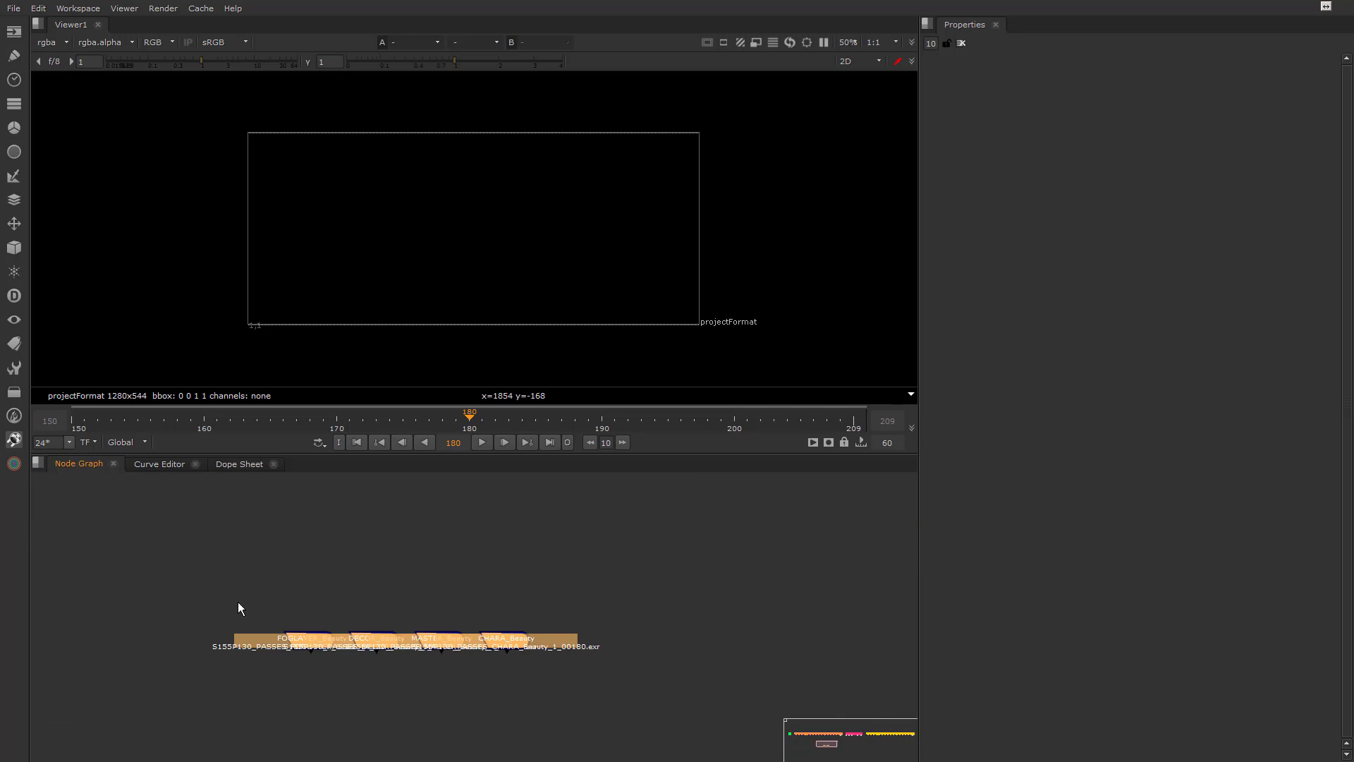
click(314, 646)
drag(315, 646, 289, 589)
drag(383, 643, 375, 604)
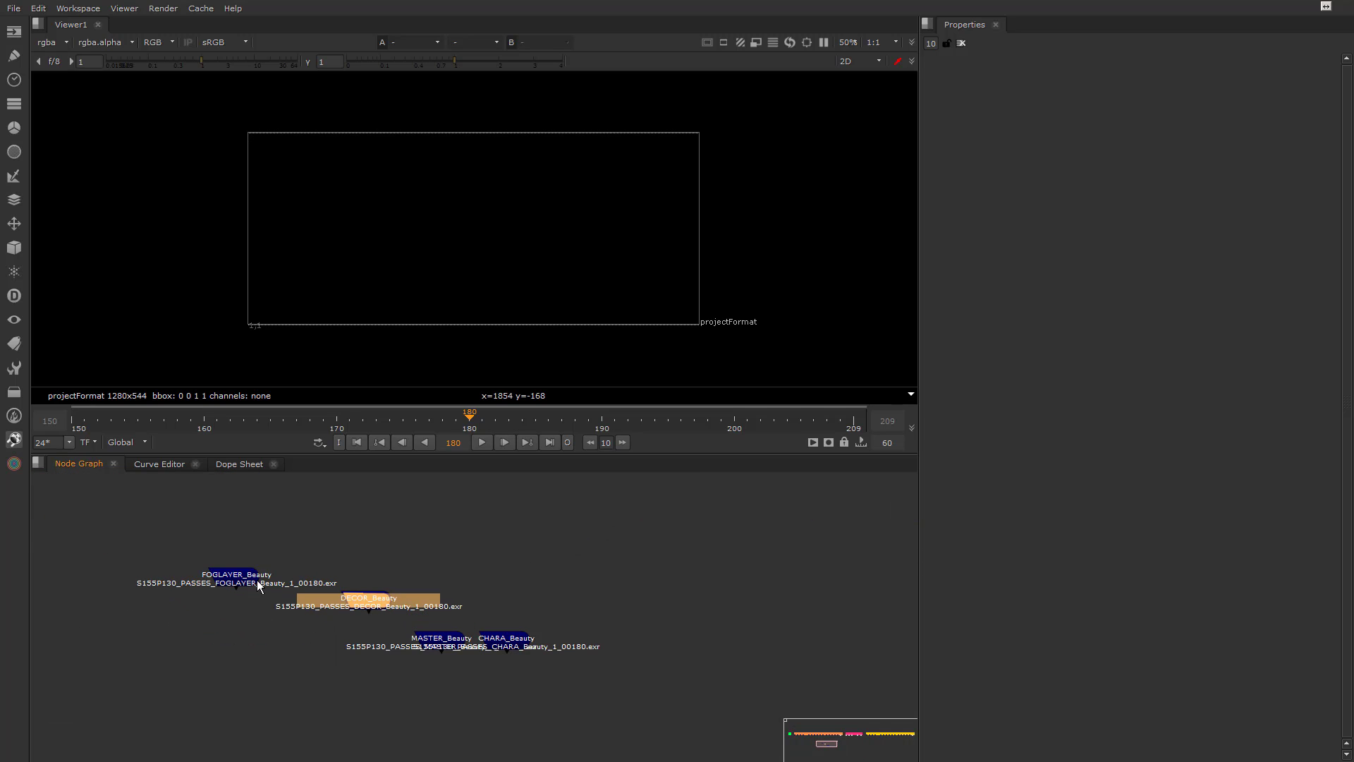
Show FOGLAYER_Beauty in the viewer and place the Viewer1 node directly below it
click(239, 573)
key(1)
scroll(176, 639, down, 3)
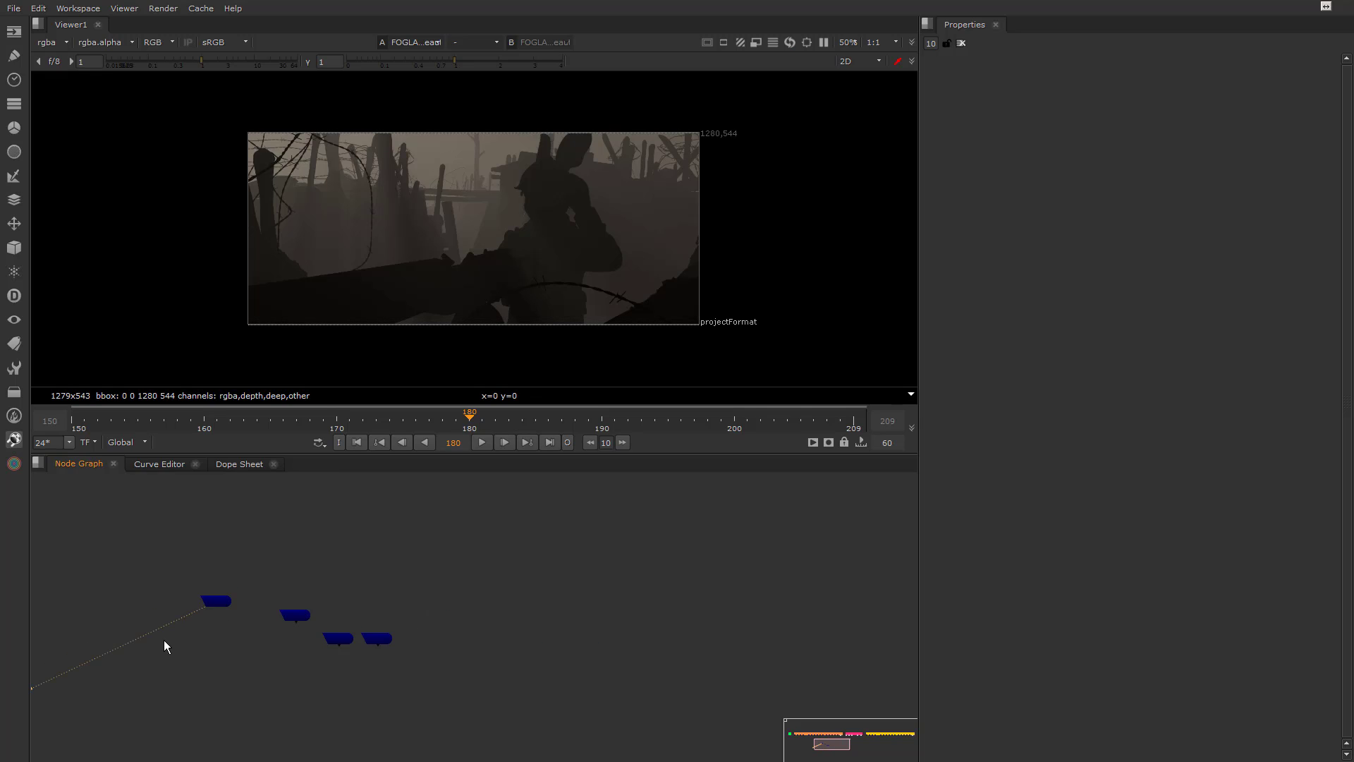
middle_drag(164, 641, 340, 573)
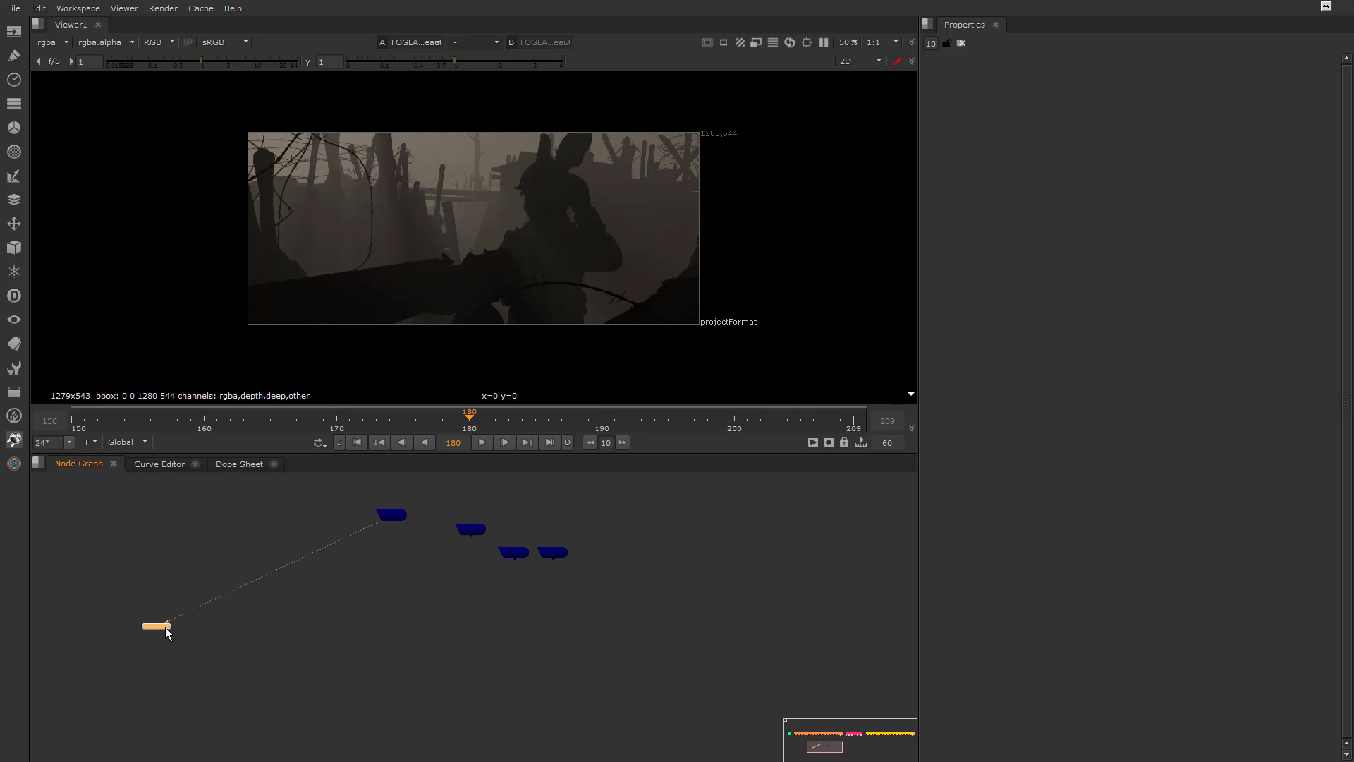
drag(166, 630, 406, 592)
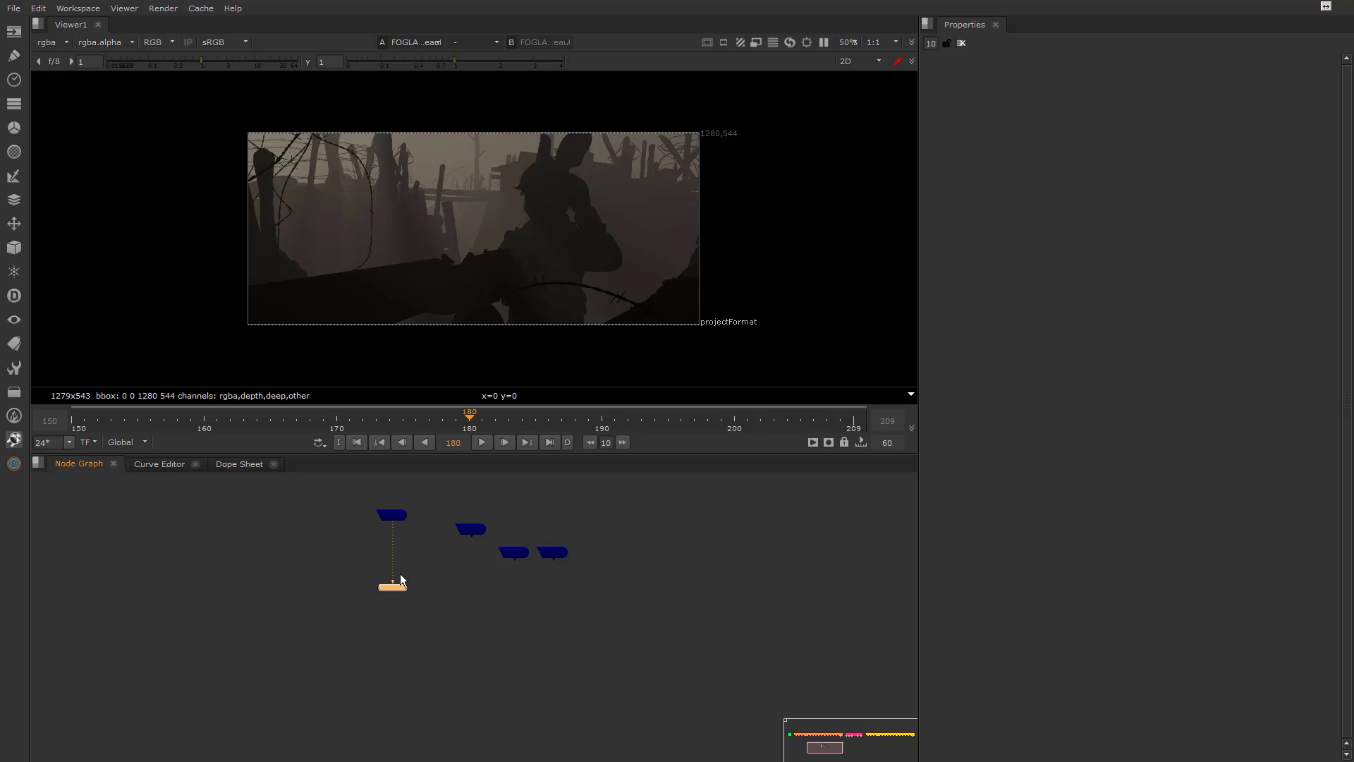
Connect the viewer to DECOR_Beauty instead of FOGLAYER_Beauty
scroll(406, 545, up, 3)
click(387, 498)
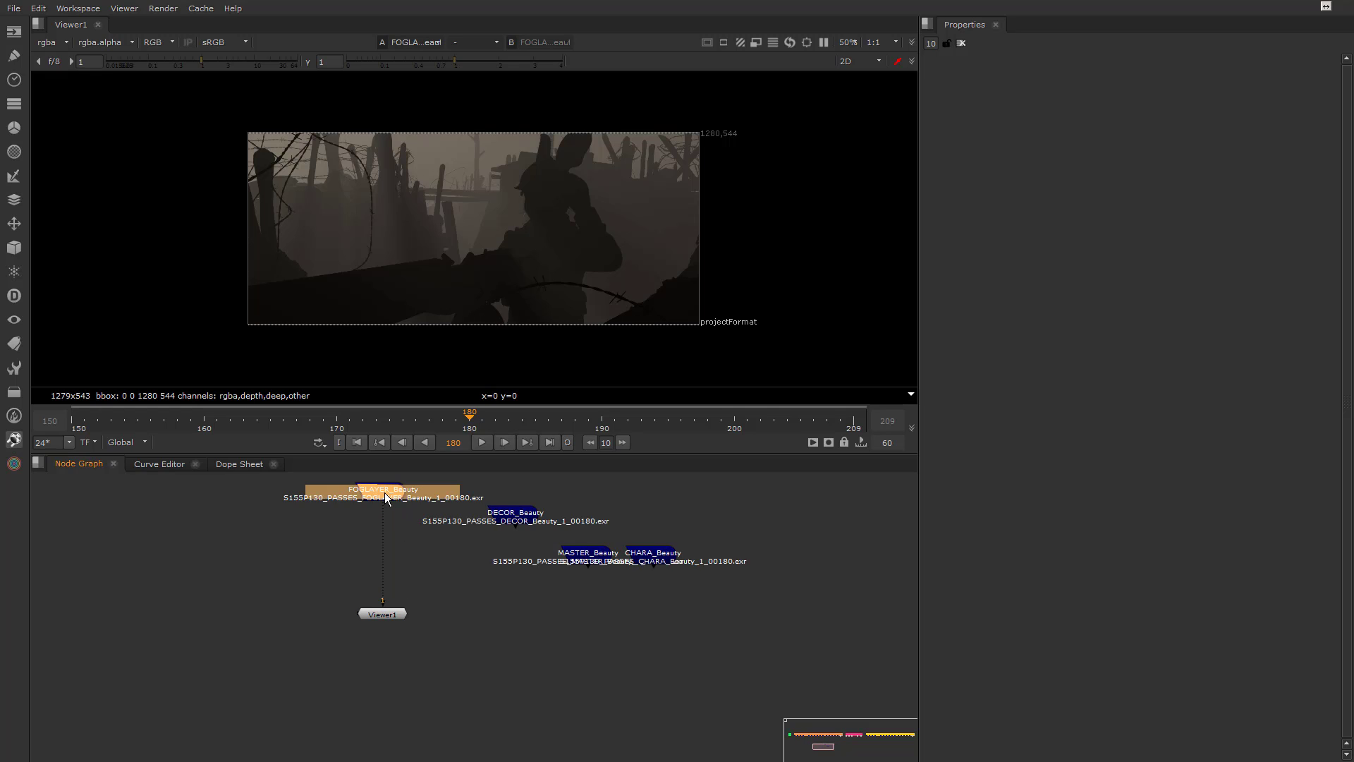
drag(386, 498, 500, 528)
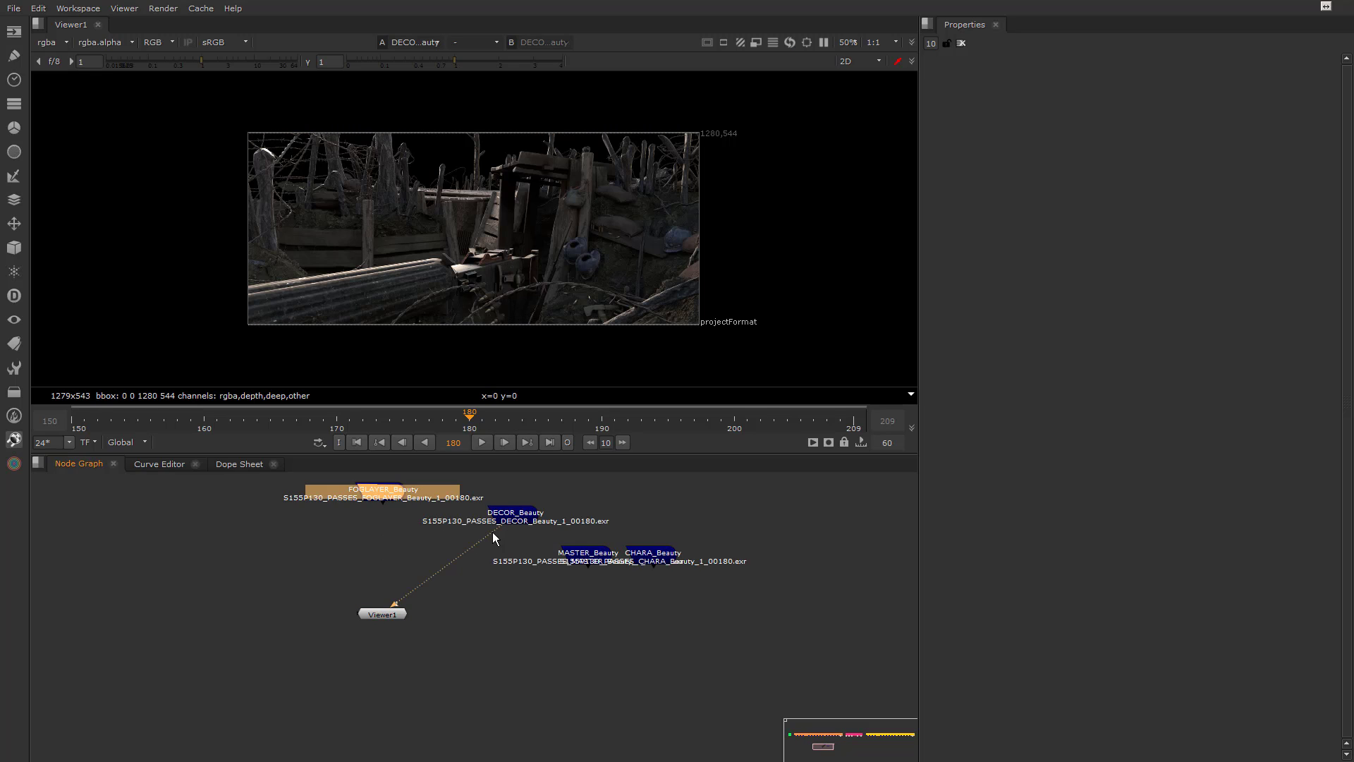
Rearrange the beauty nodes with DECOR_Beauty above Viewer1, FOGLAYER_Beauty to the far right, and MASTER_Beauty between them
drag(386, 489, 749, 505)
drag(521, 519, 360, 495)
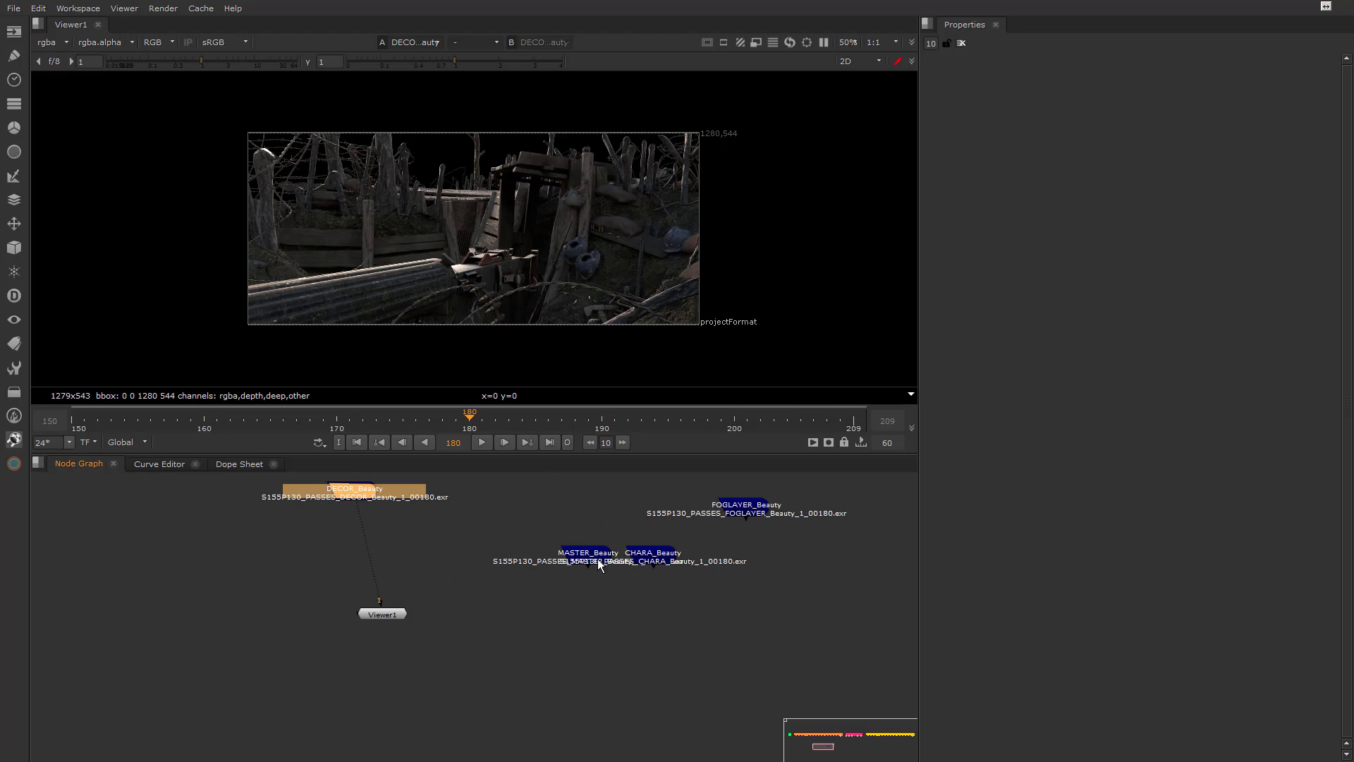
drag(599, 565, 541, 518)
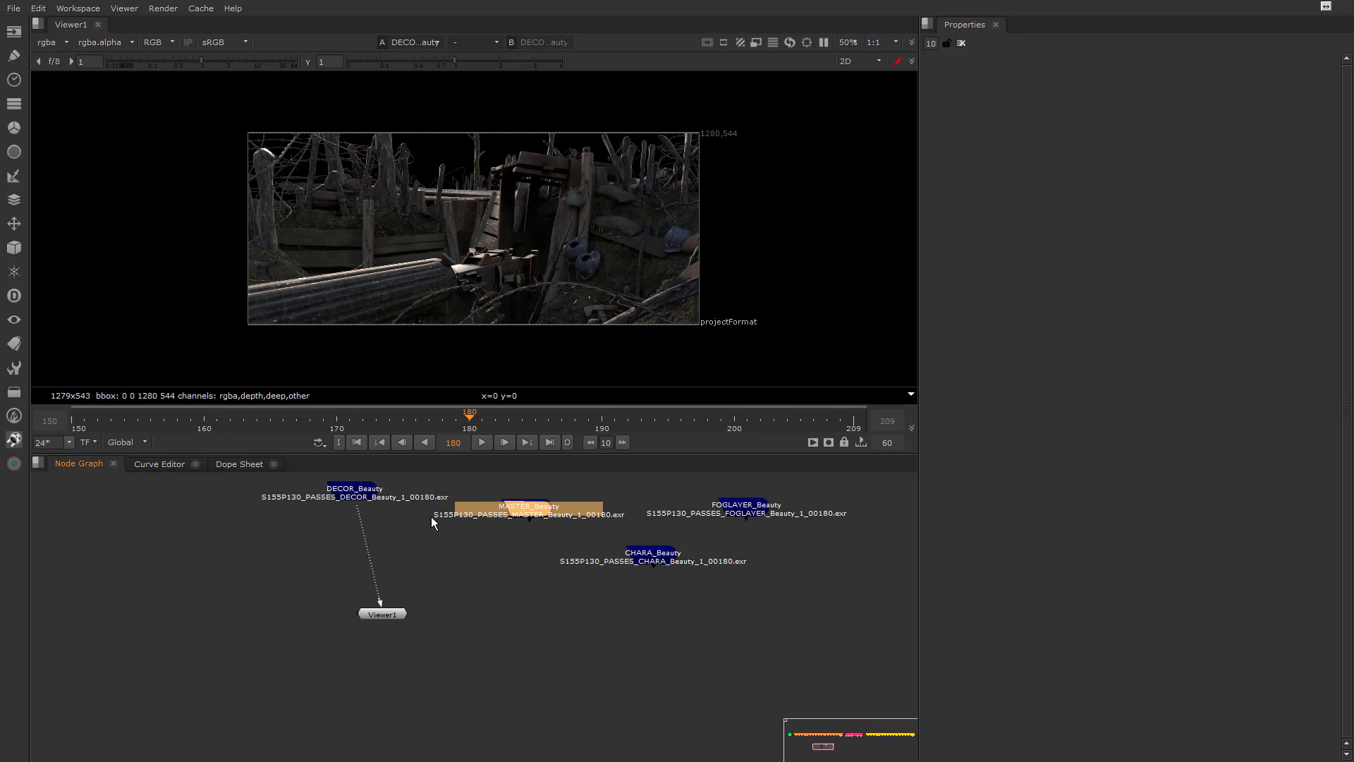
Connect the viewer to CHARA_Beauty and move the Viewer1 node lower in the graph
drag(362, 521, 540, 573)
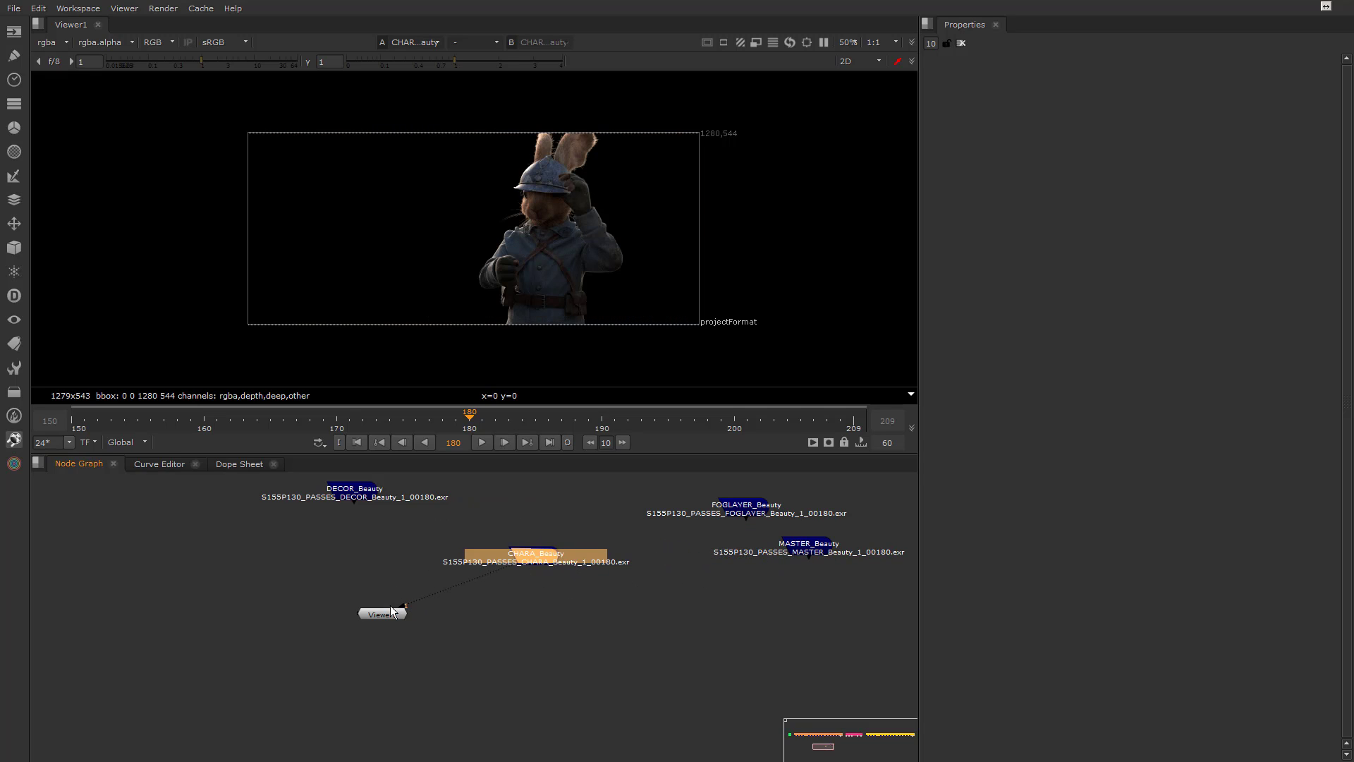
drag(392, 612, 338, 641)
middle_drag(369, 536, 395, 586)
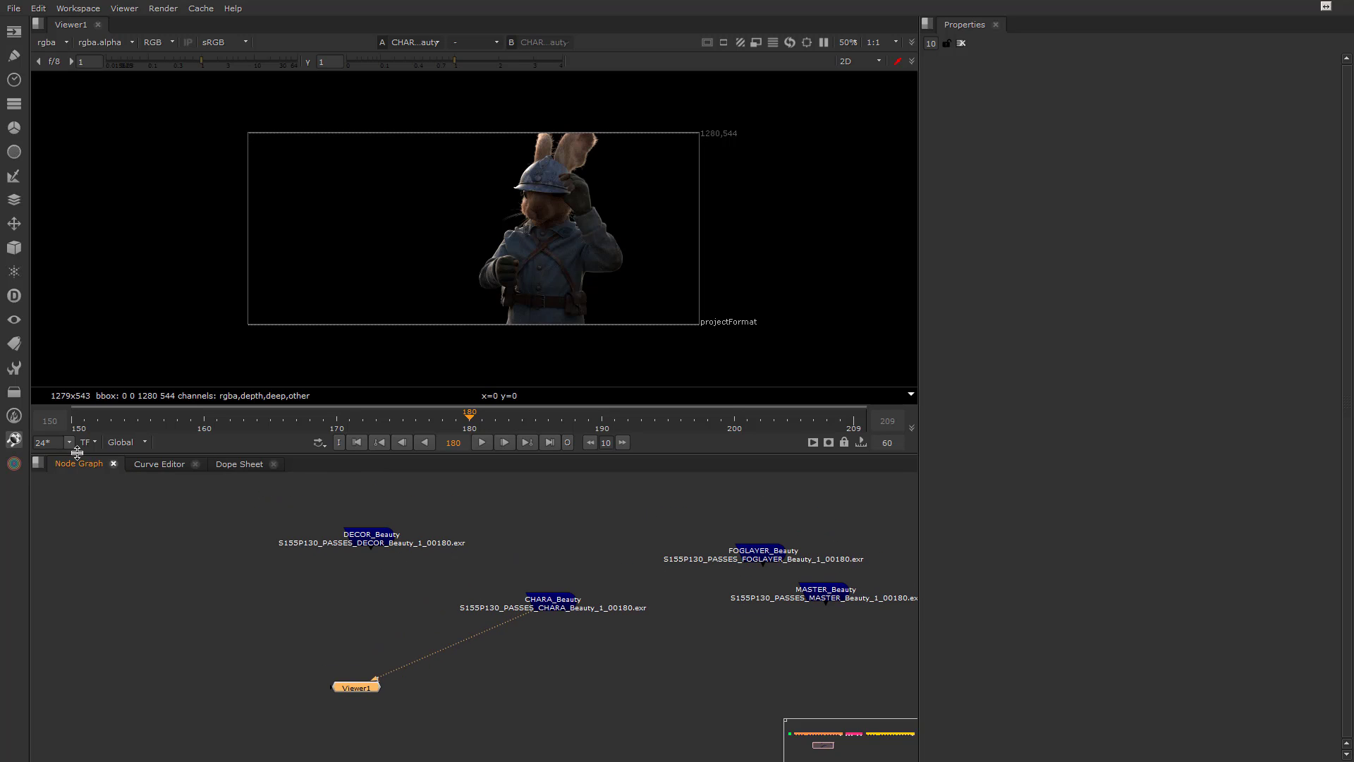
Dock the Node Graph, Curve Editor and Dope Sheet beside Properties and remove the emptied pane below the viewer
drag(79, 463, 1033, 27)
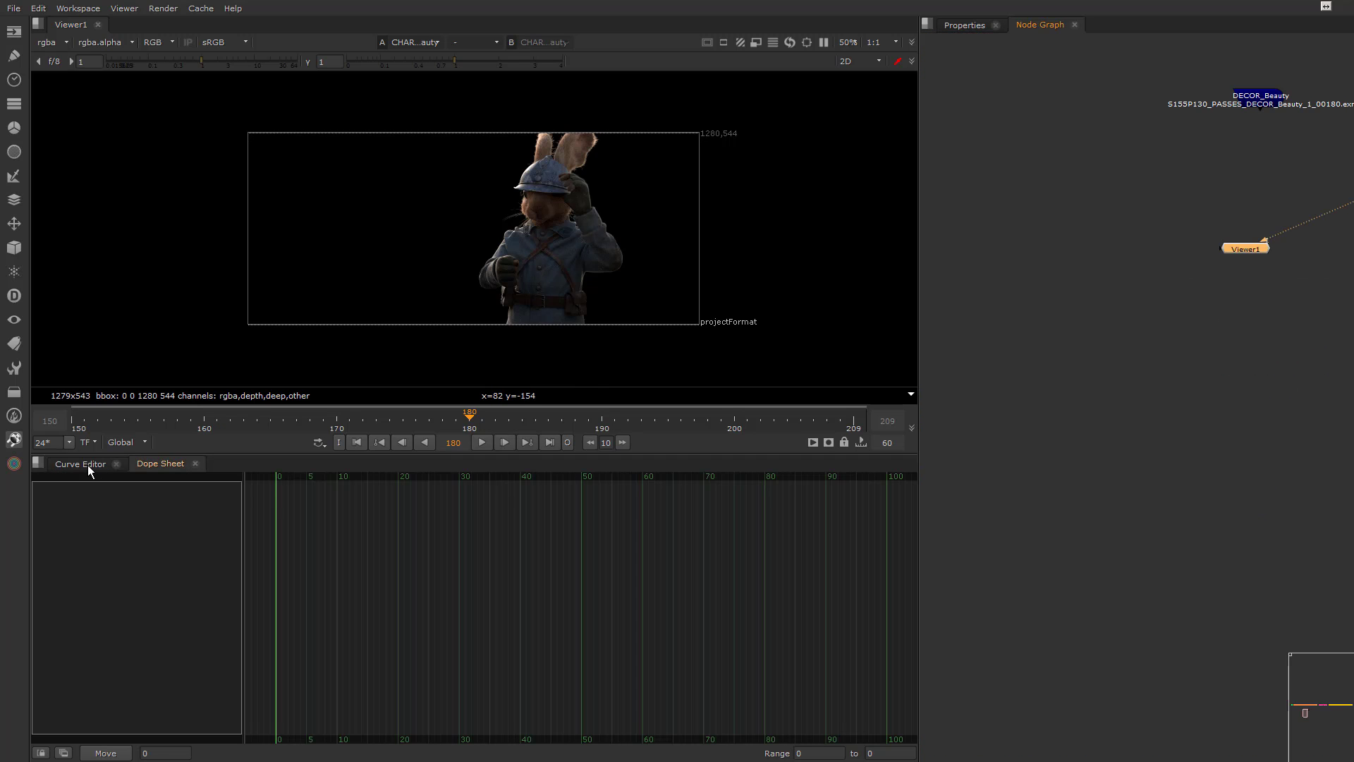
drag(89, 471, 1125, 26)
click(115, 464)
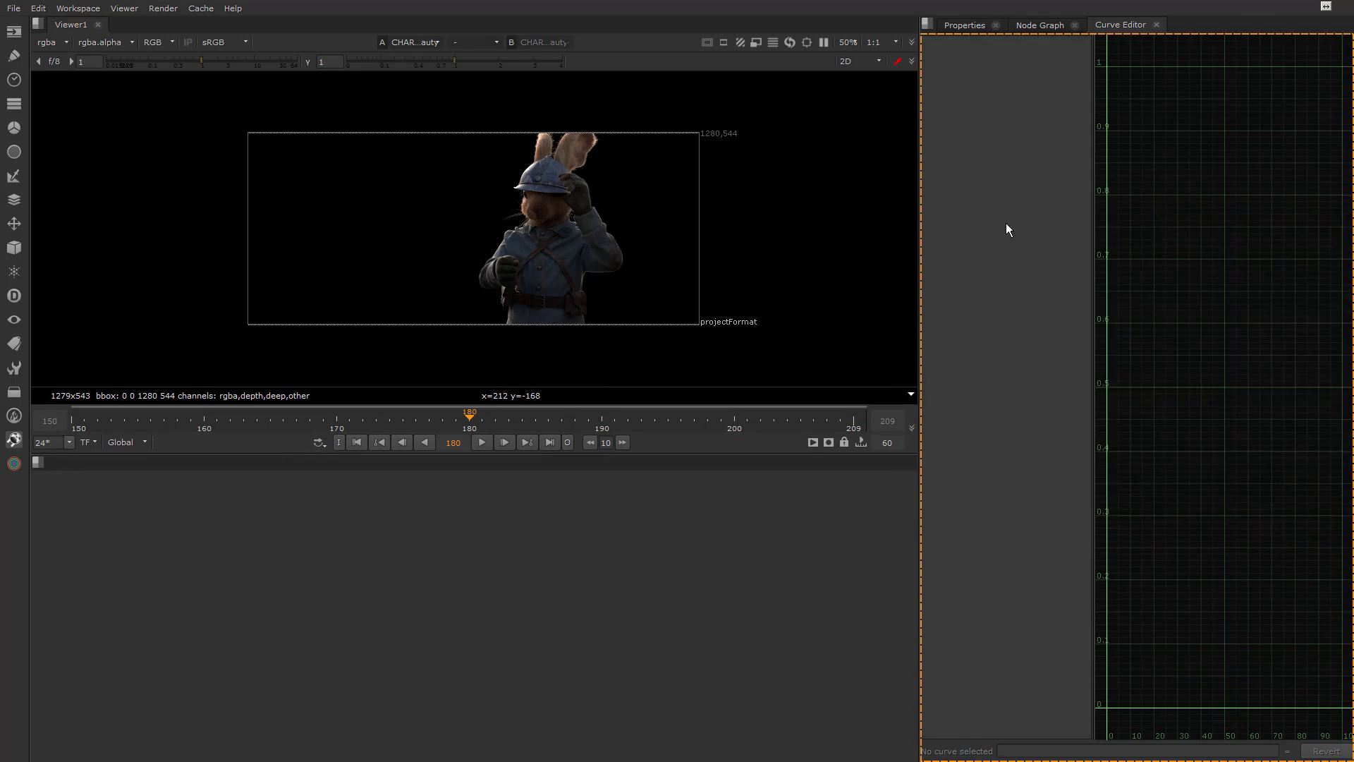
drag(1007, 229, 1008, 230)
click(37, 462)
click(71, 520)
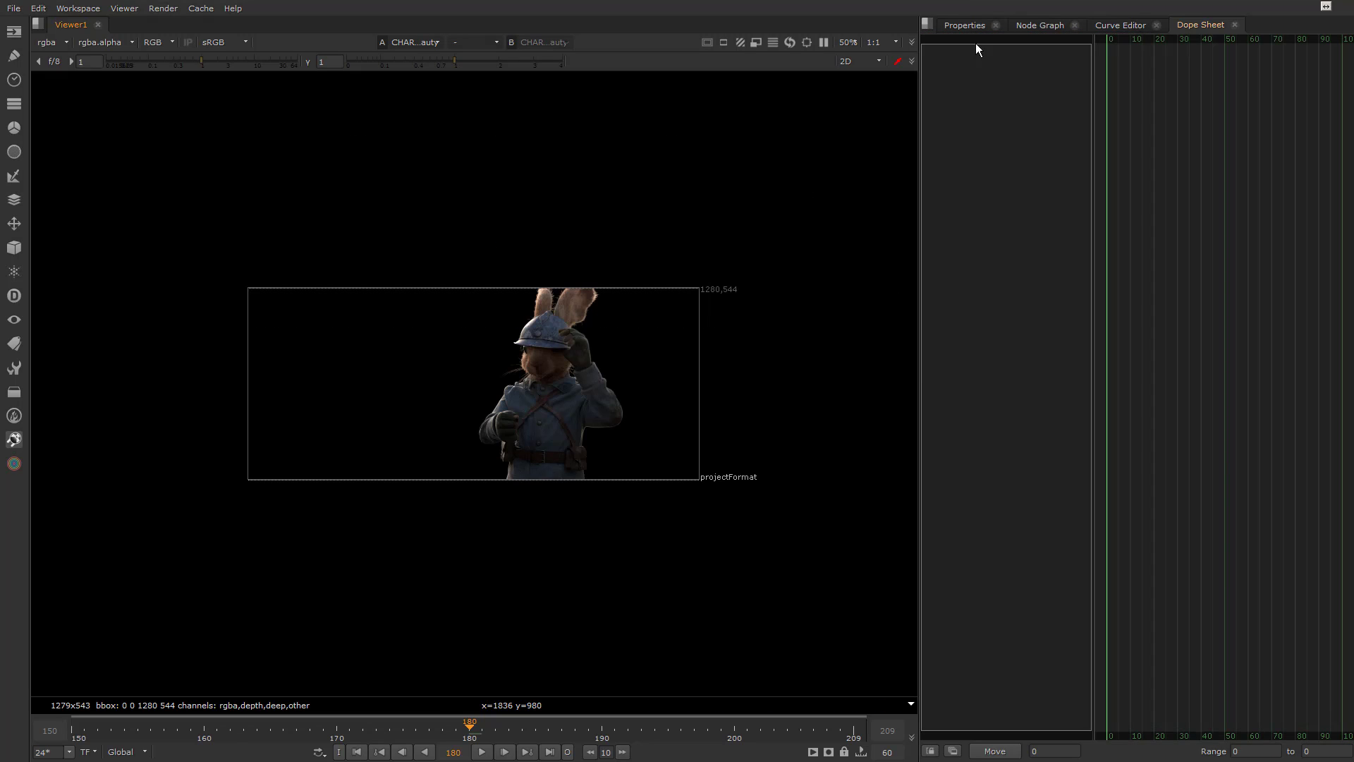
Close the docked Properties pane and move Viewer1 lower beneath DECOR_Beauty in the Node Graph
click(980, 25)
click(996, 24)
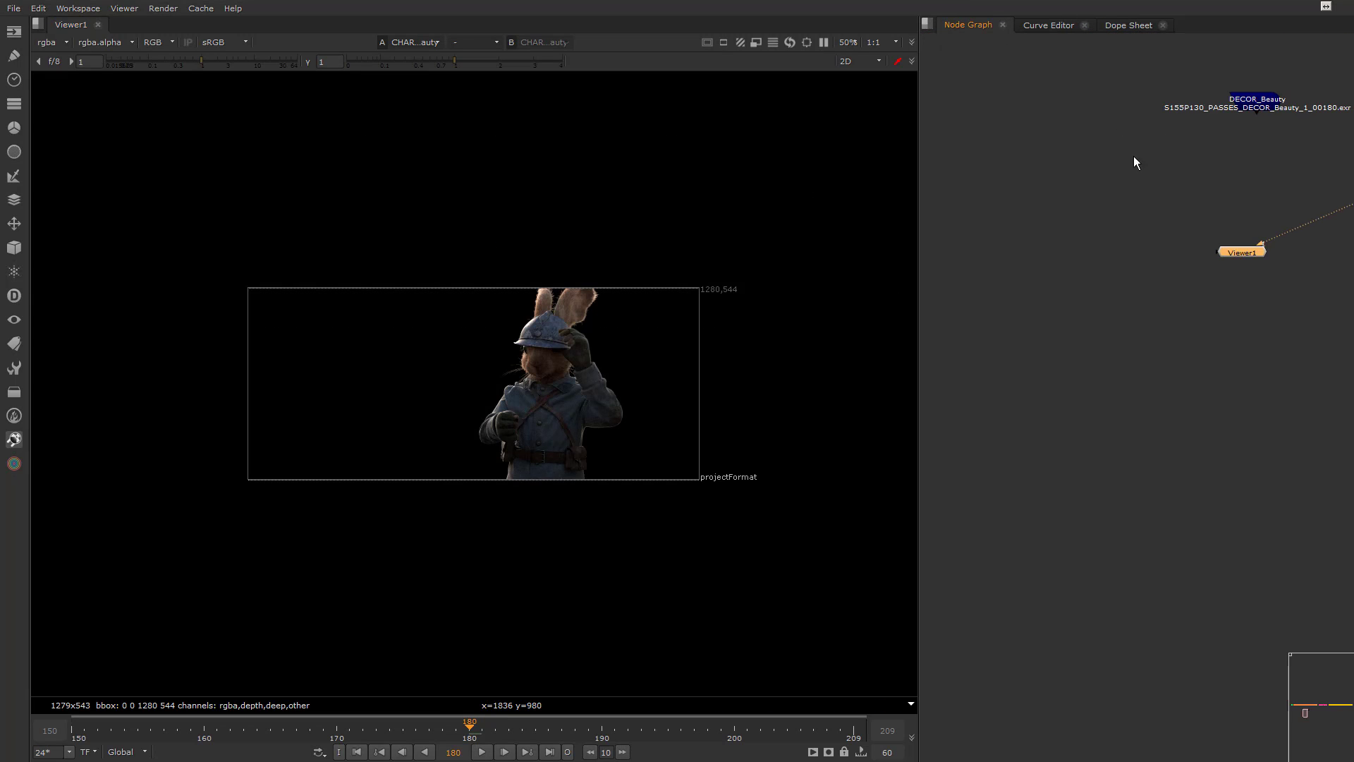
middle_drag(1134, 162, 904, 320)
drag(1022, 408, 1018, 467)
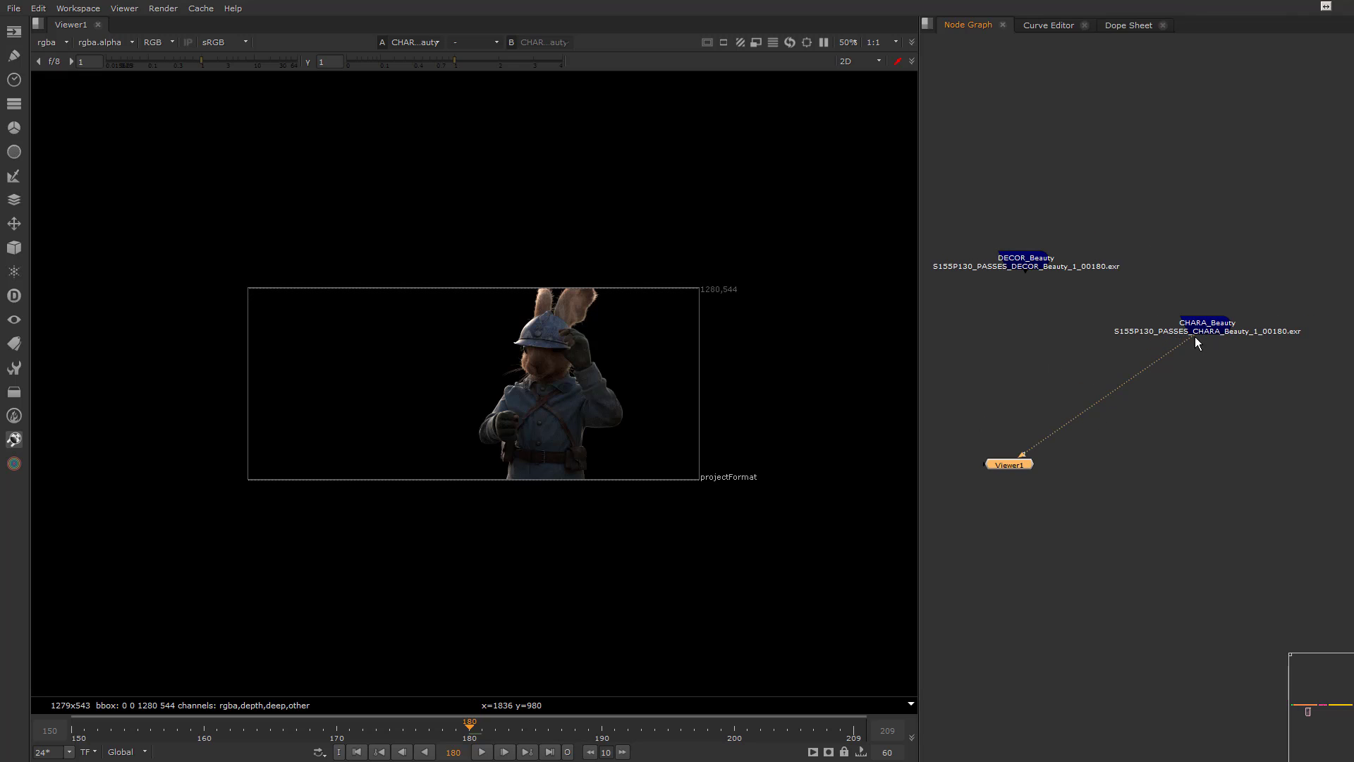
Compare the DECOR_Beauty and CHARA_Beauty passes by reconnecting the viewer back and forth, ending on CHARA_Beauty
drag(1195, 336, 1027, 265)
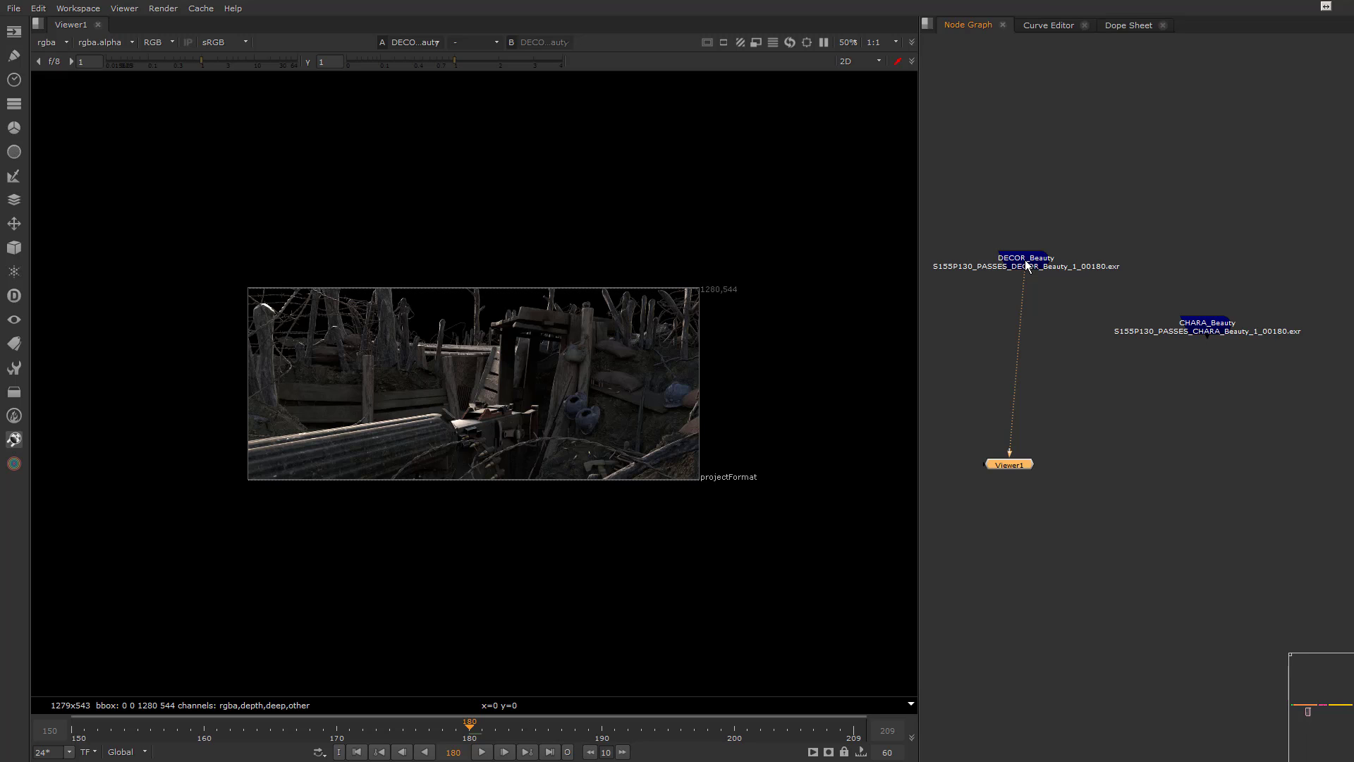
drag(967, 205, 1272, 362)
click(1116, 307)
drag(1023, 279, 1189, 339)
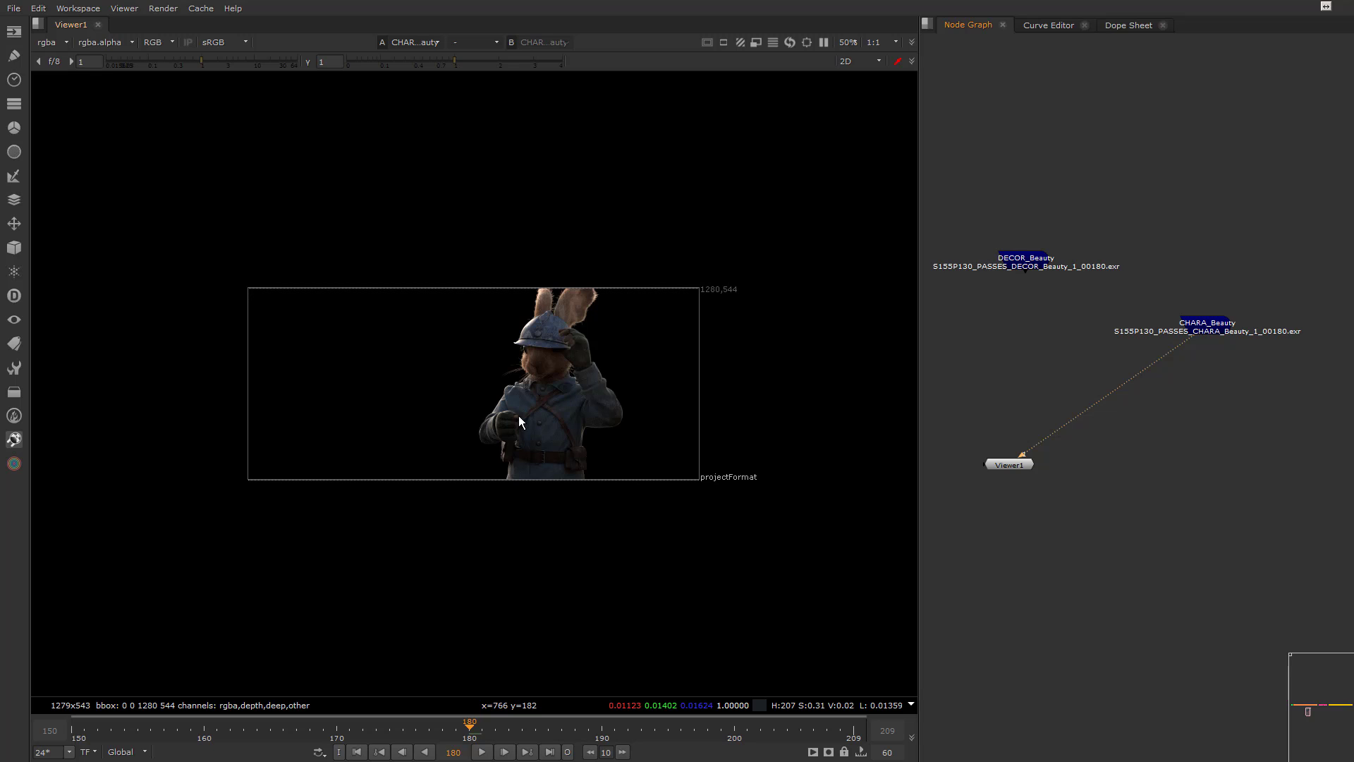
drag(1199, 340, 1033, 261)
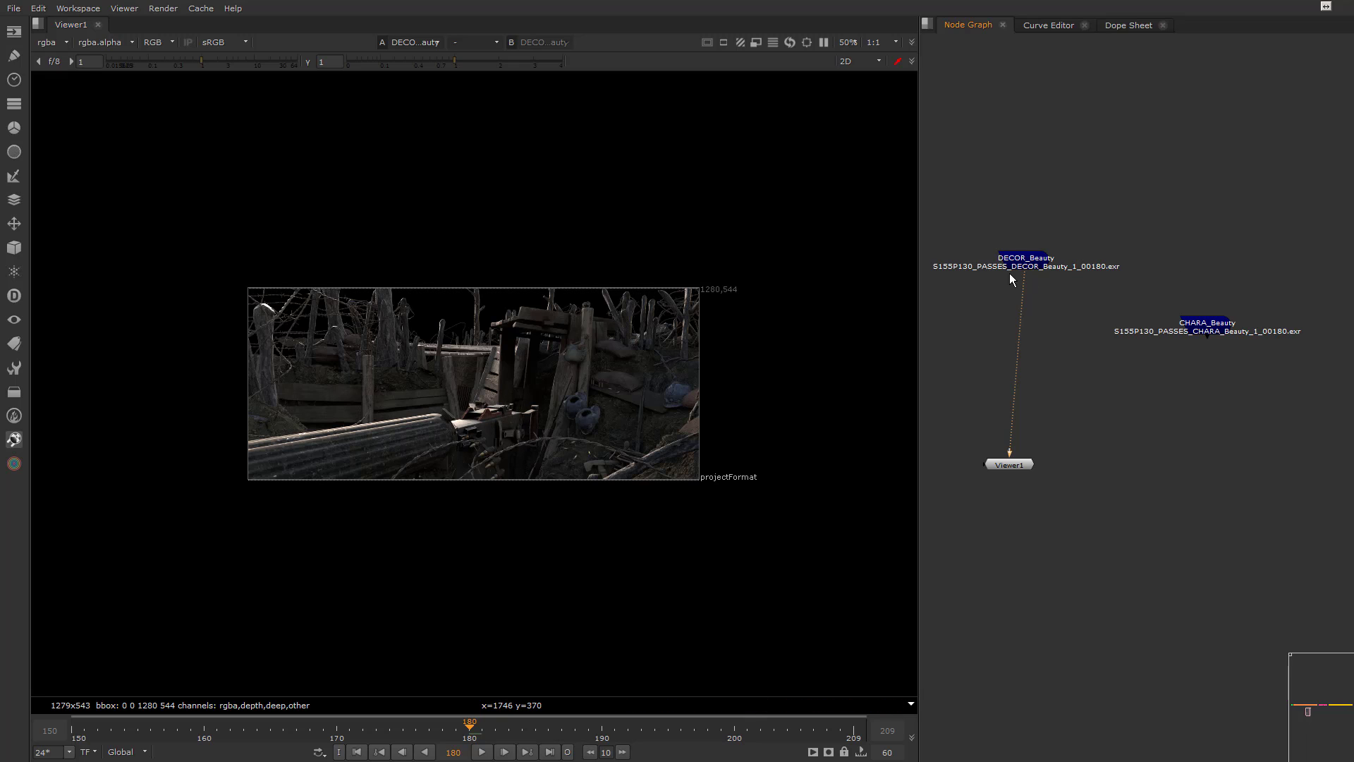
drag(1023, 276, 1212, 333)
Combine DECOR_Beauty and CHARA_Beauty with a DeepMerge node and align it and Viewer1 beneath DECOR_Beauty
drag(965, 231, 1259, 364)
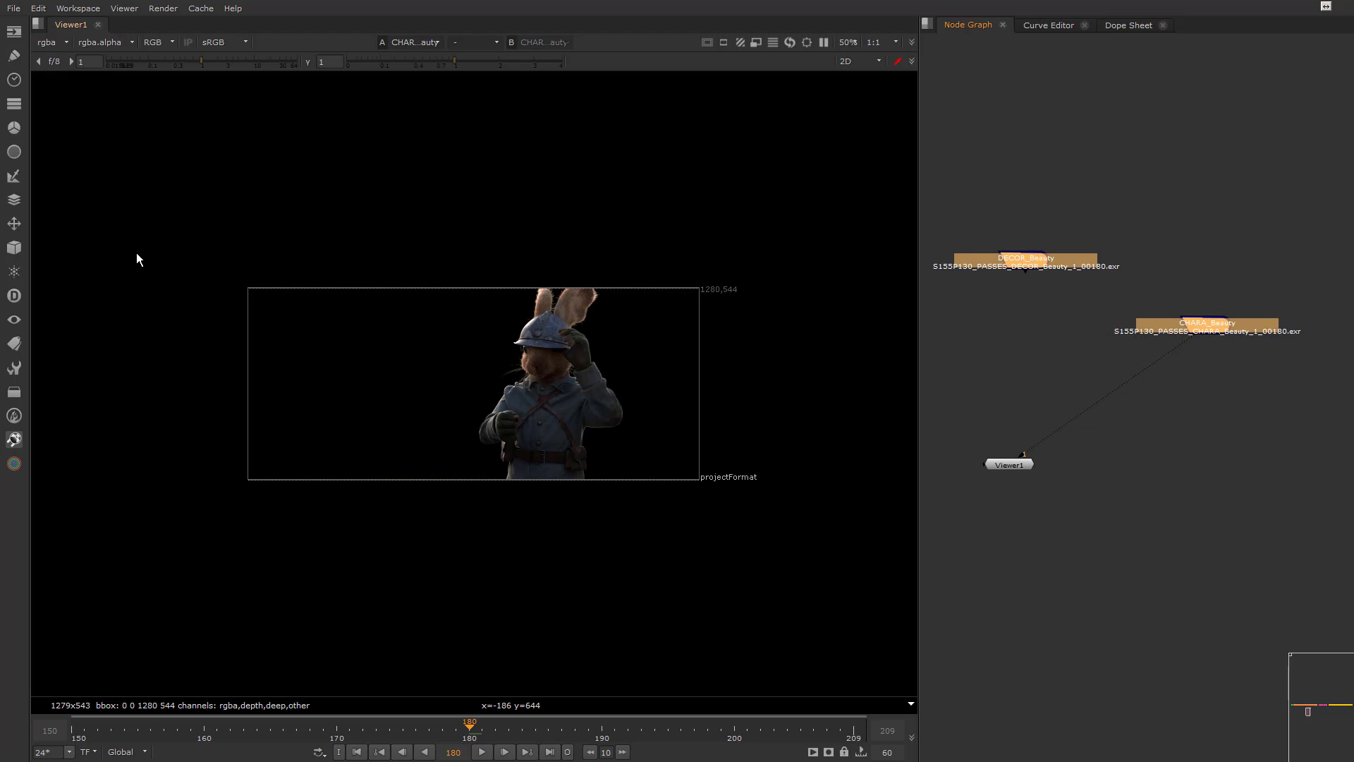
click(13, 296)
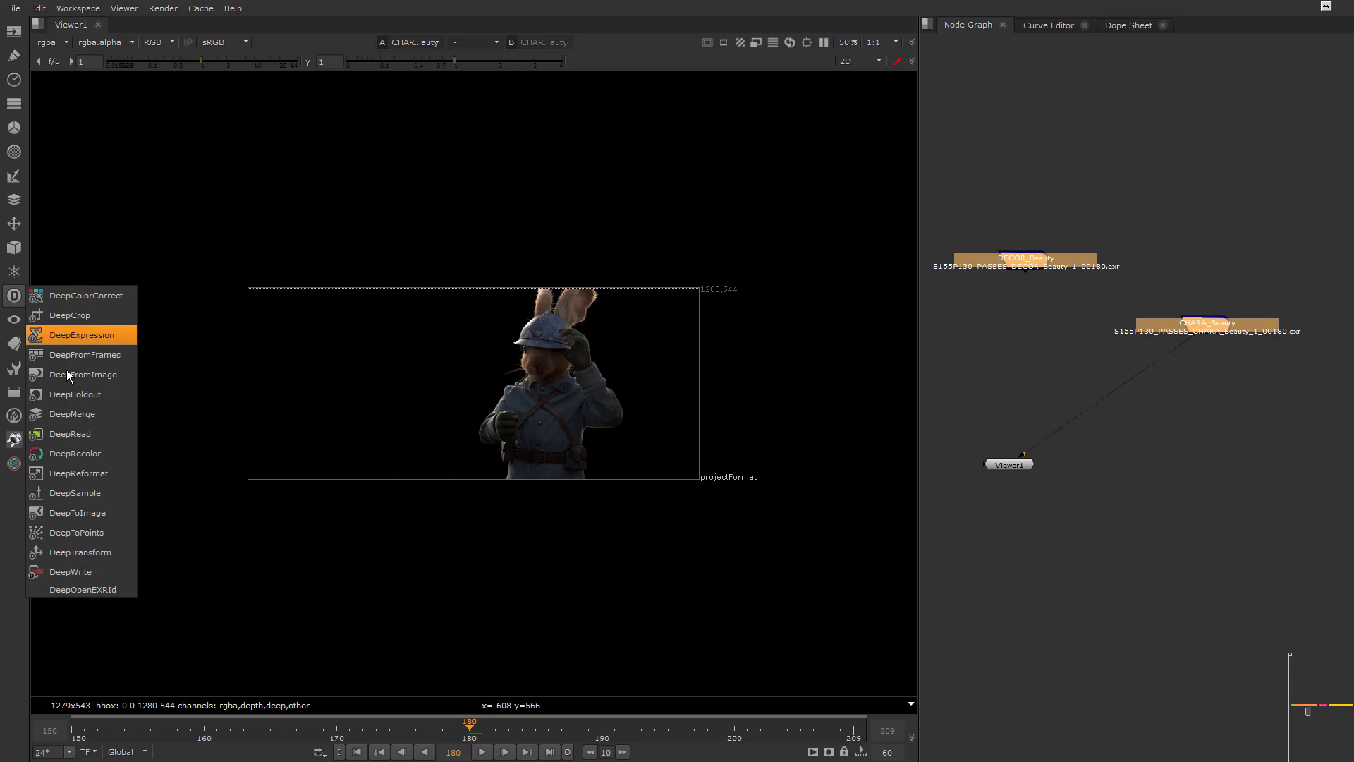
click(84, 416)
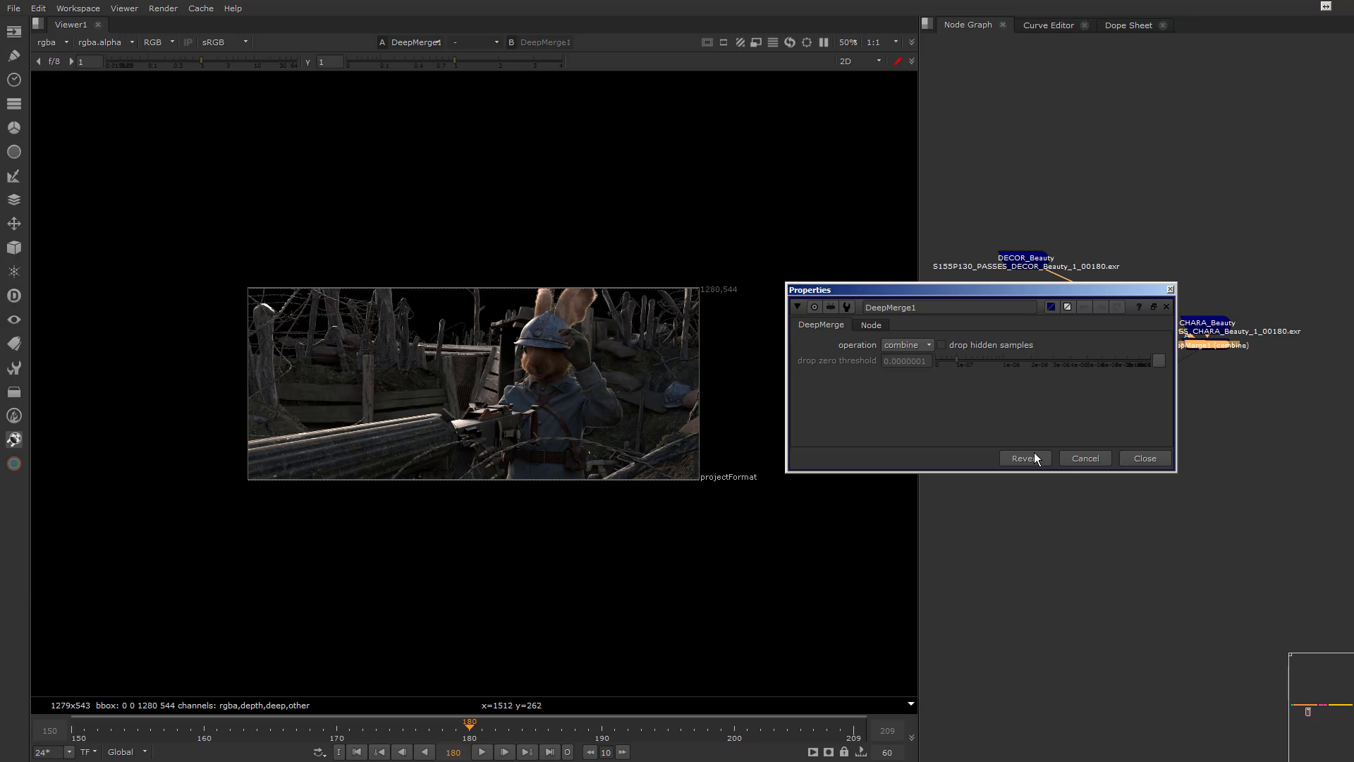
click(1144, 459)
drag(1200, 348, 1021, 333)
drag(1015, 462, 1034, 471)
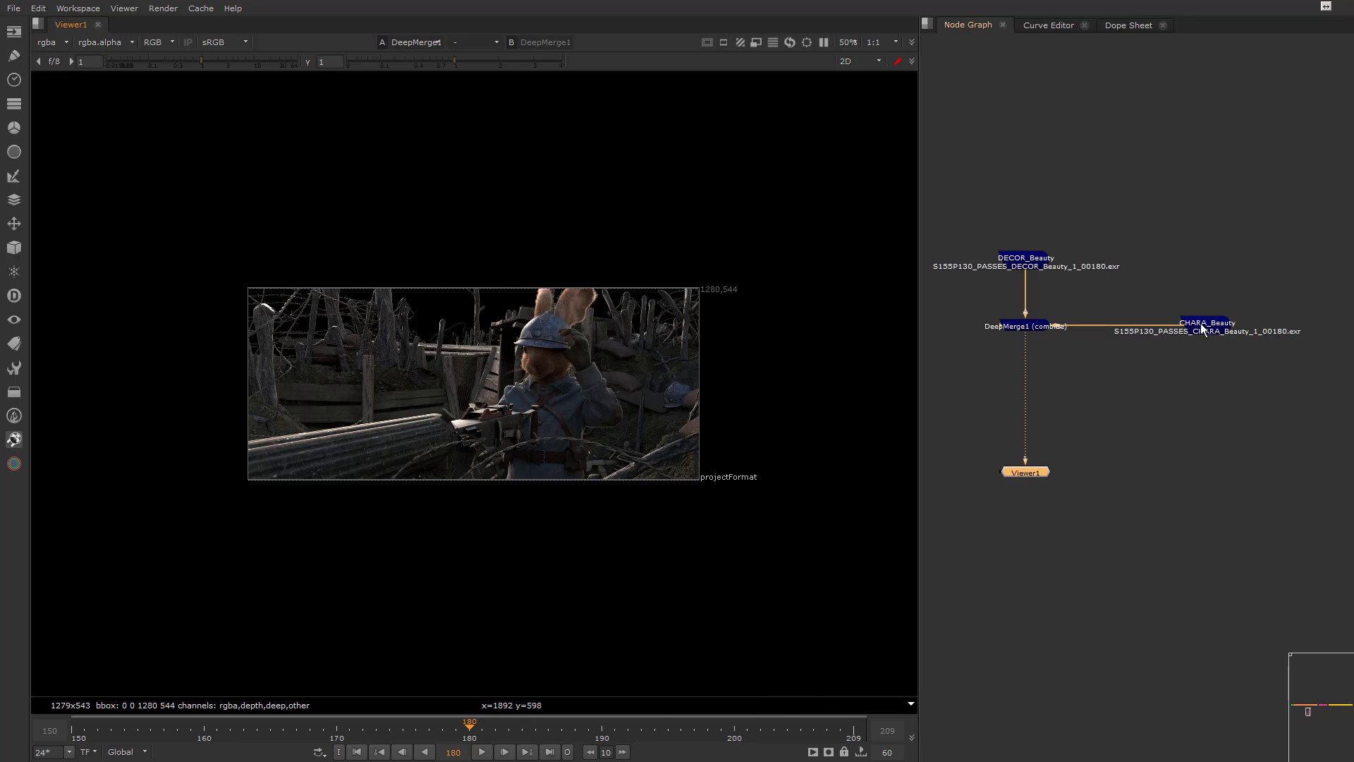
Raise CHARA_Beauty above its original position and bend its connection to DeepMerge1 with a dot forming a right angle
drag(1197, 331, 1195, 224)
ctrl+drag(1113, 273, 1207, 326)
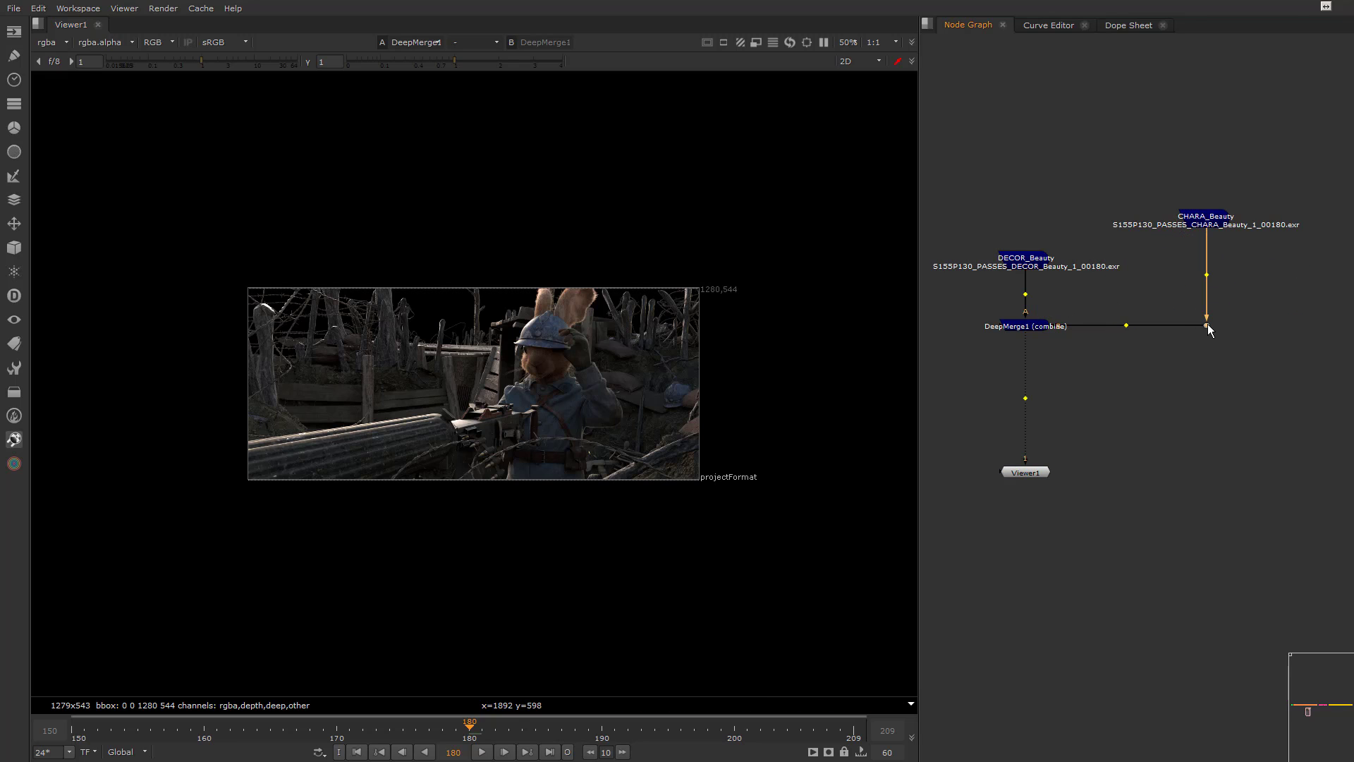
drag(1215, 222, 1215, 201)
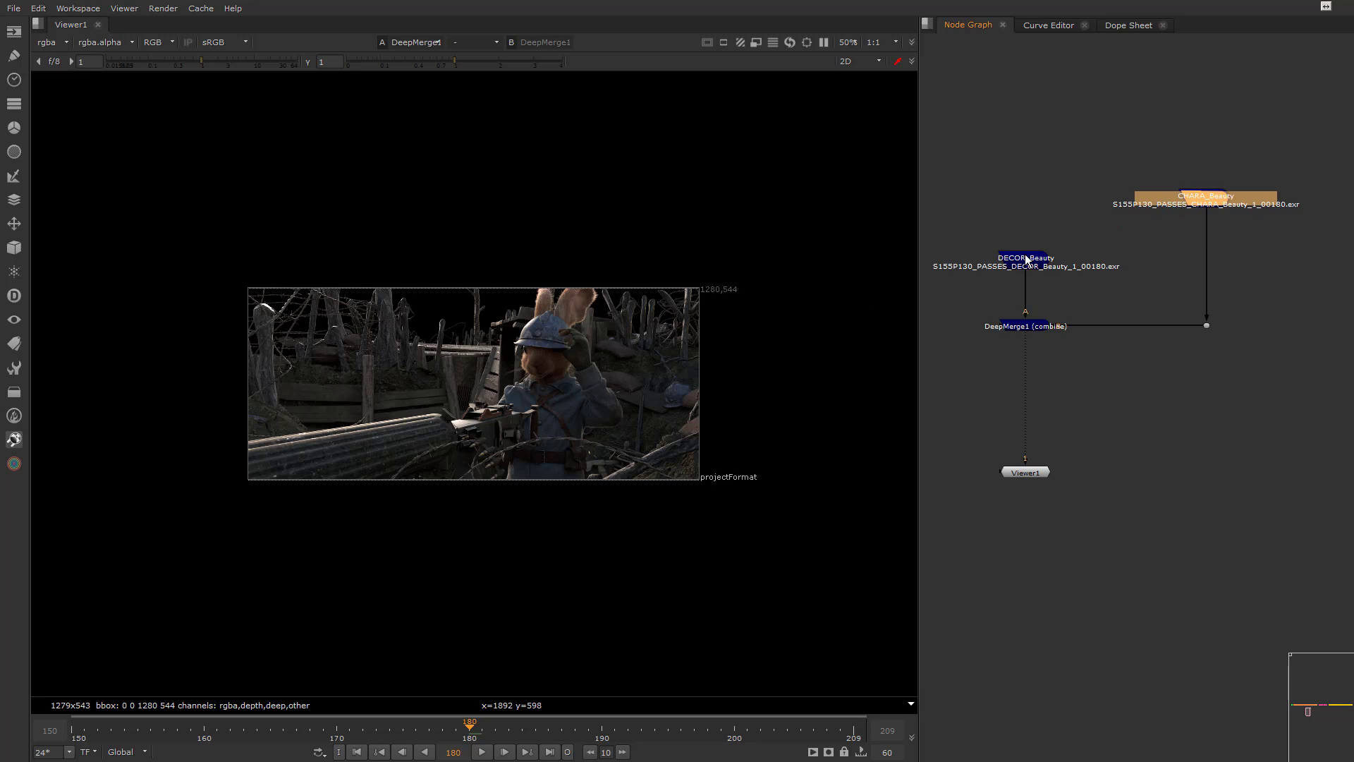
Insert a DeepOpenEXRId node between CHARA_Beauty and the dot, and connect the viewer to it
click(14, 296)
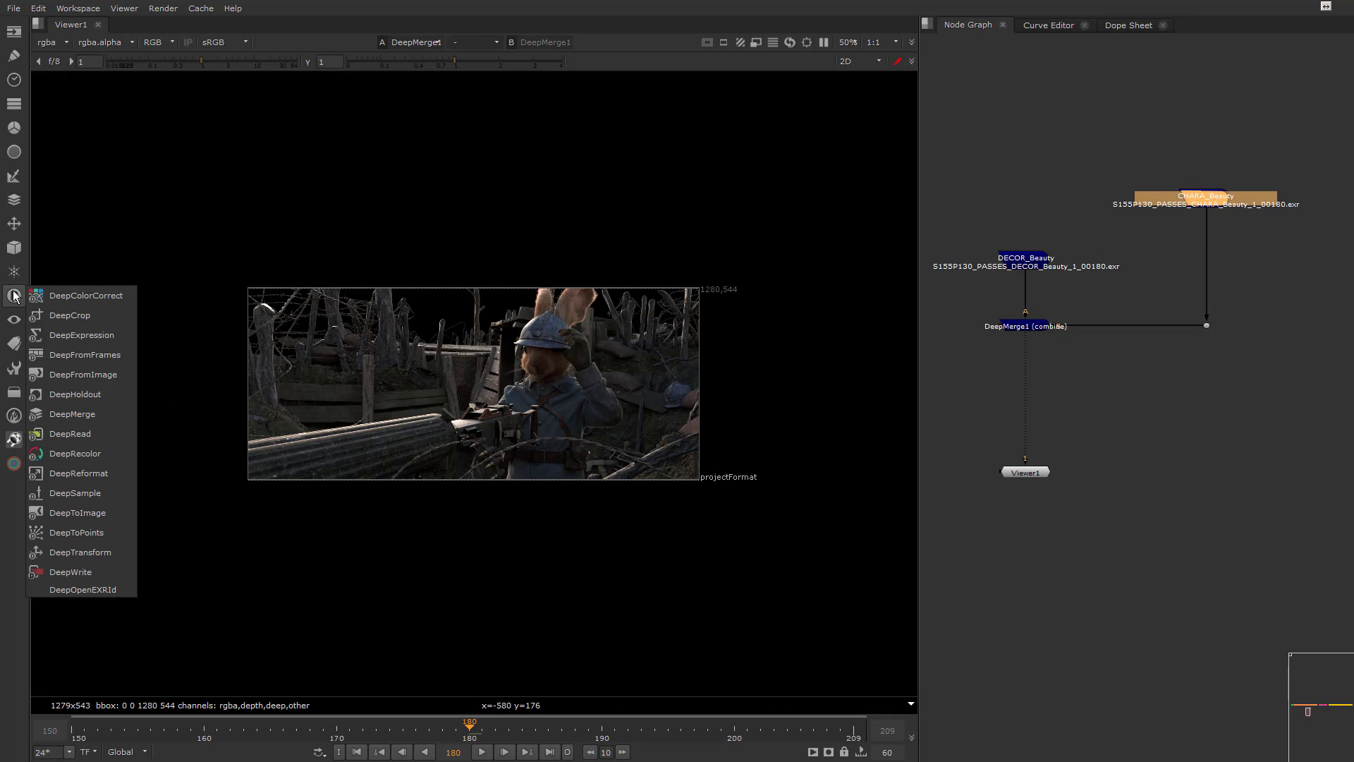
click(80, 590)
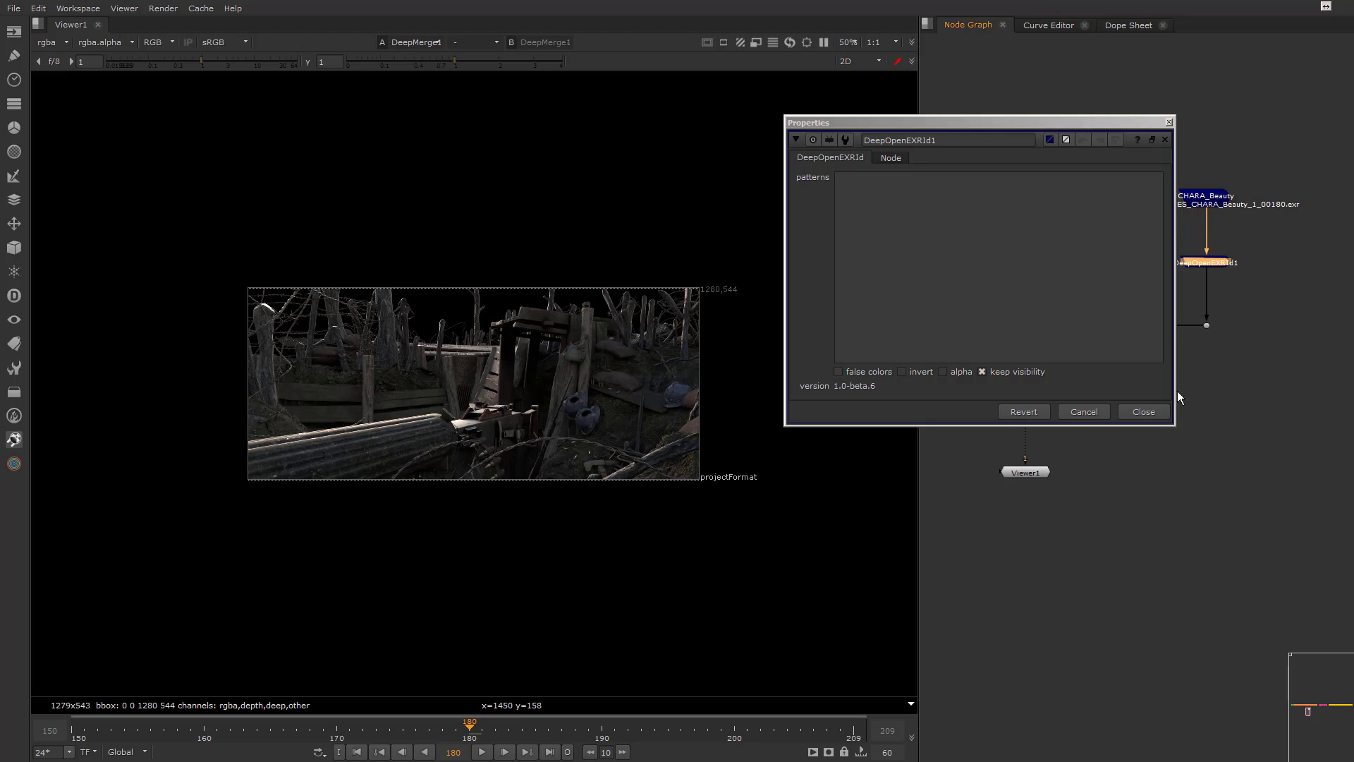
click(1144, 411)
drag(1034, 343, 1128, 296)
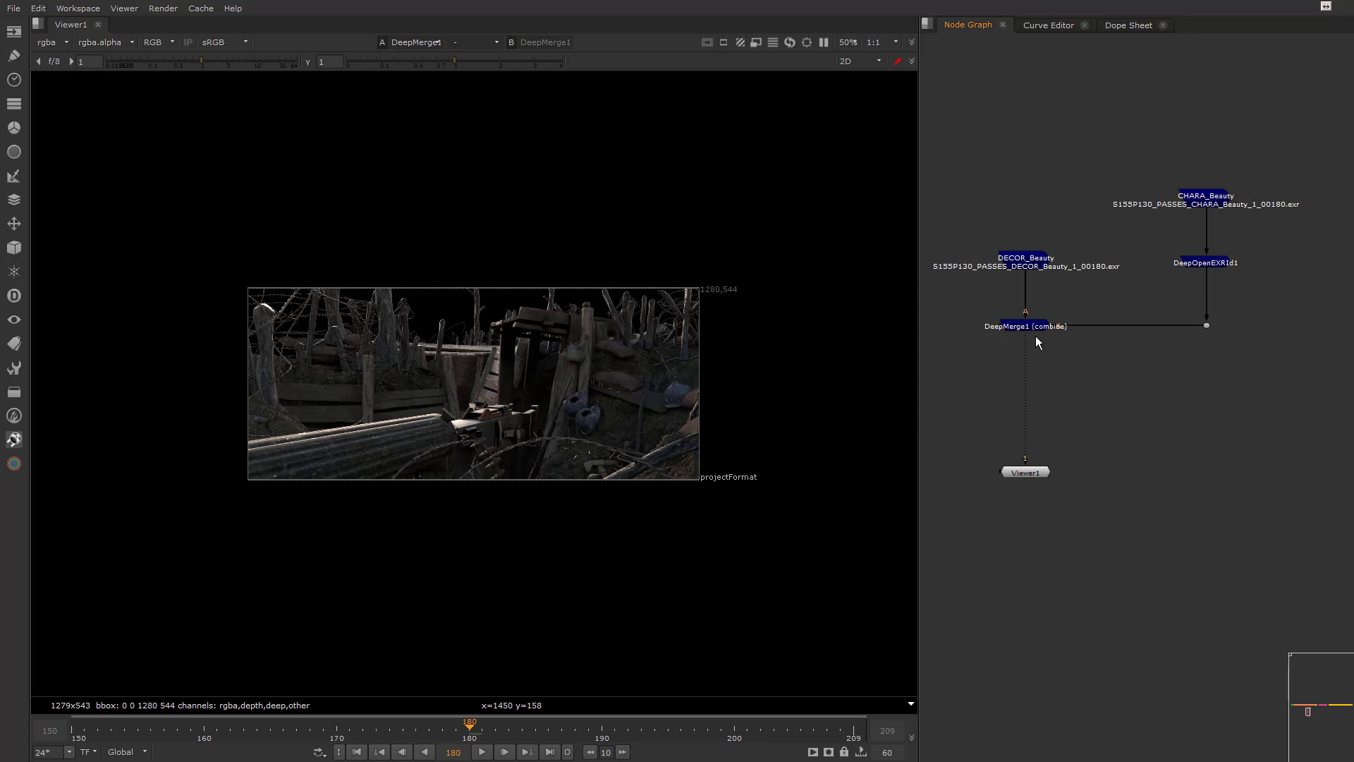
drag(1035, 335, 1203, 265)
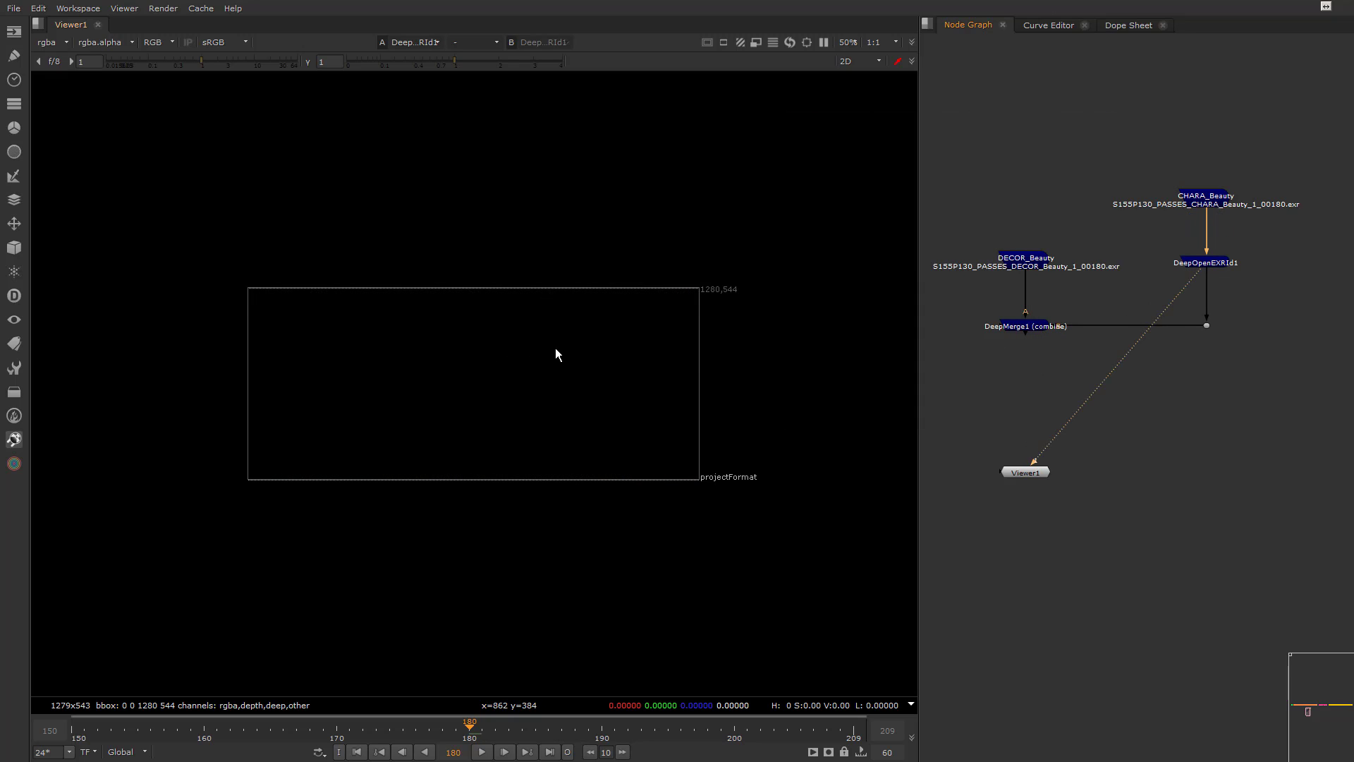
Open the DeepOpenEXRId1 properties and pick the rabbit's head hair, fur and helmet in the viewer to isolate them by pattern
click(1219, 264)
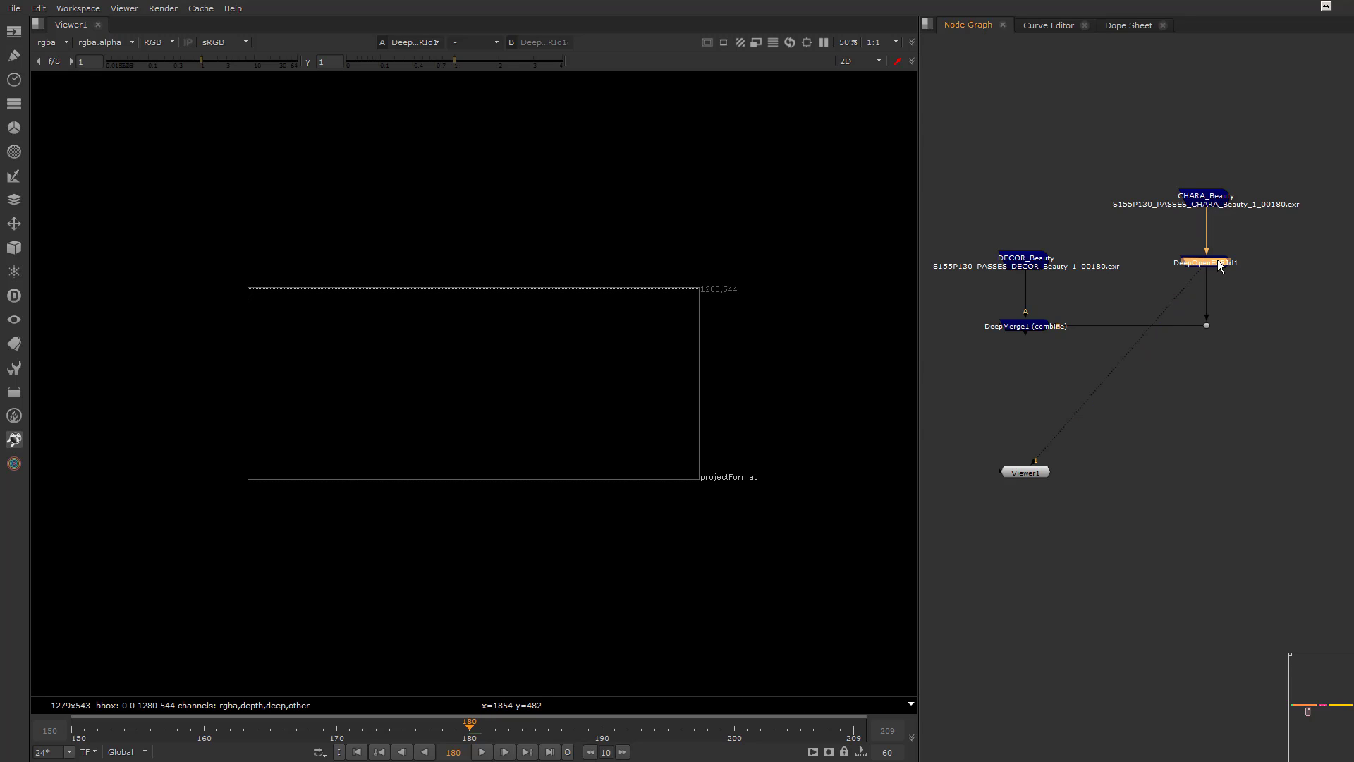
double_click(1220, 264)
ctrl+click(535, 361)
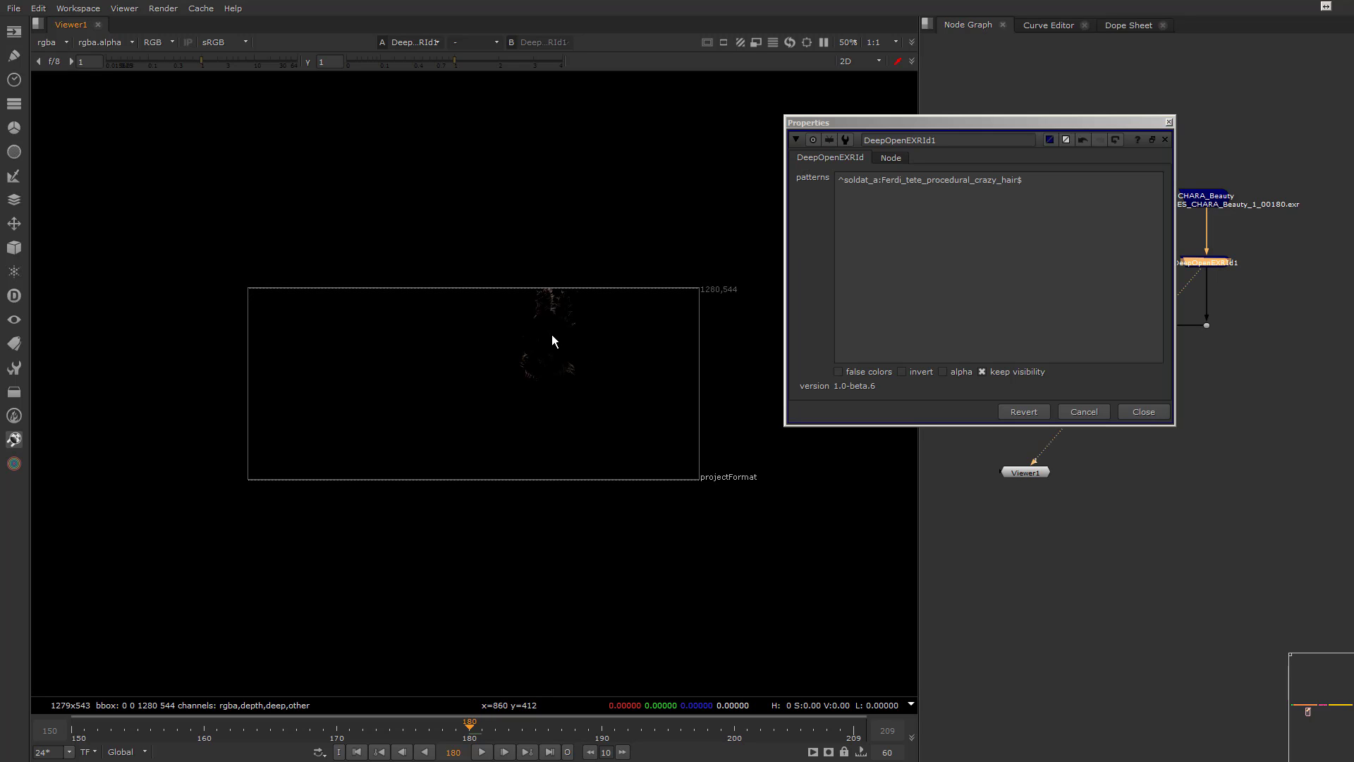
shift+click(544, 350)
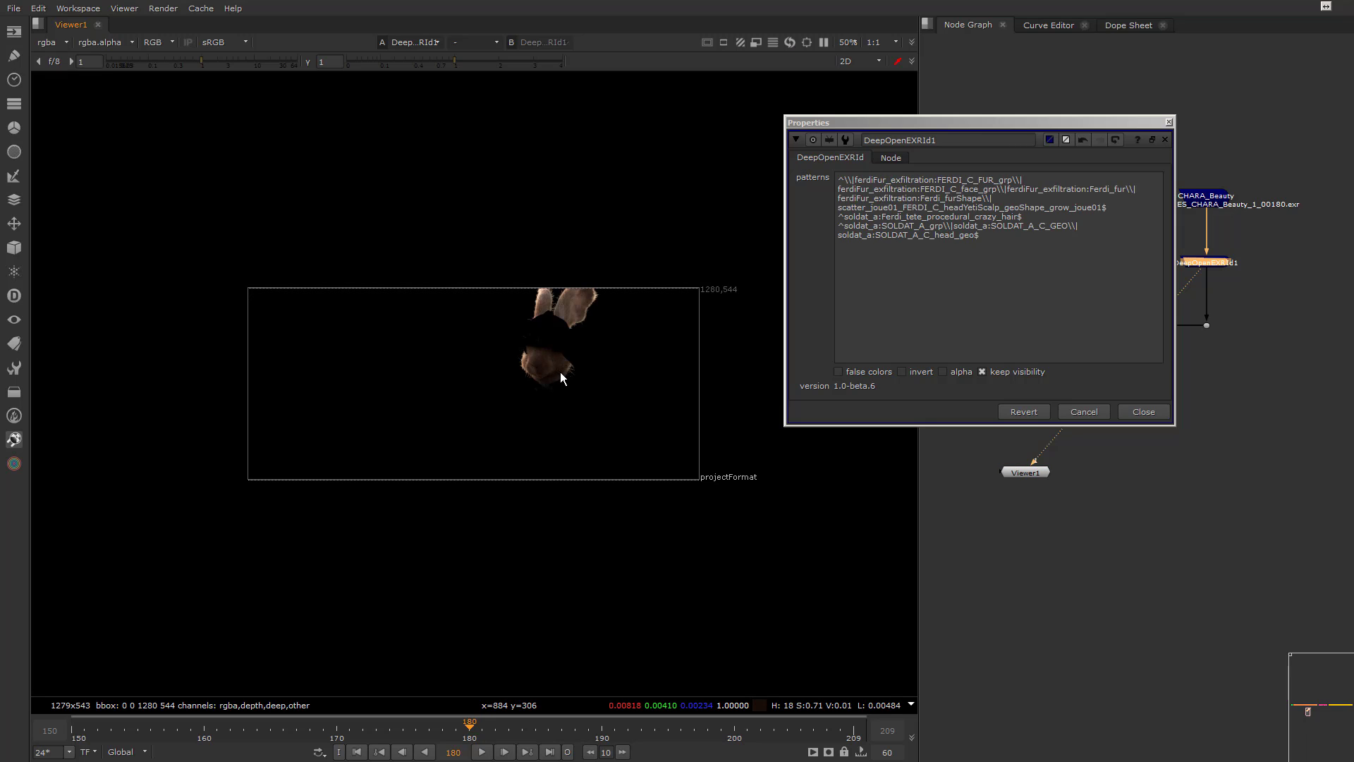
ctrl+click(553, 337)
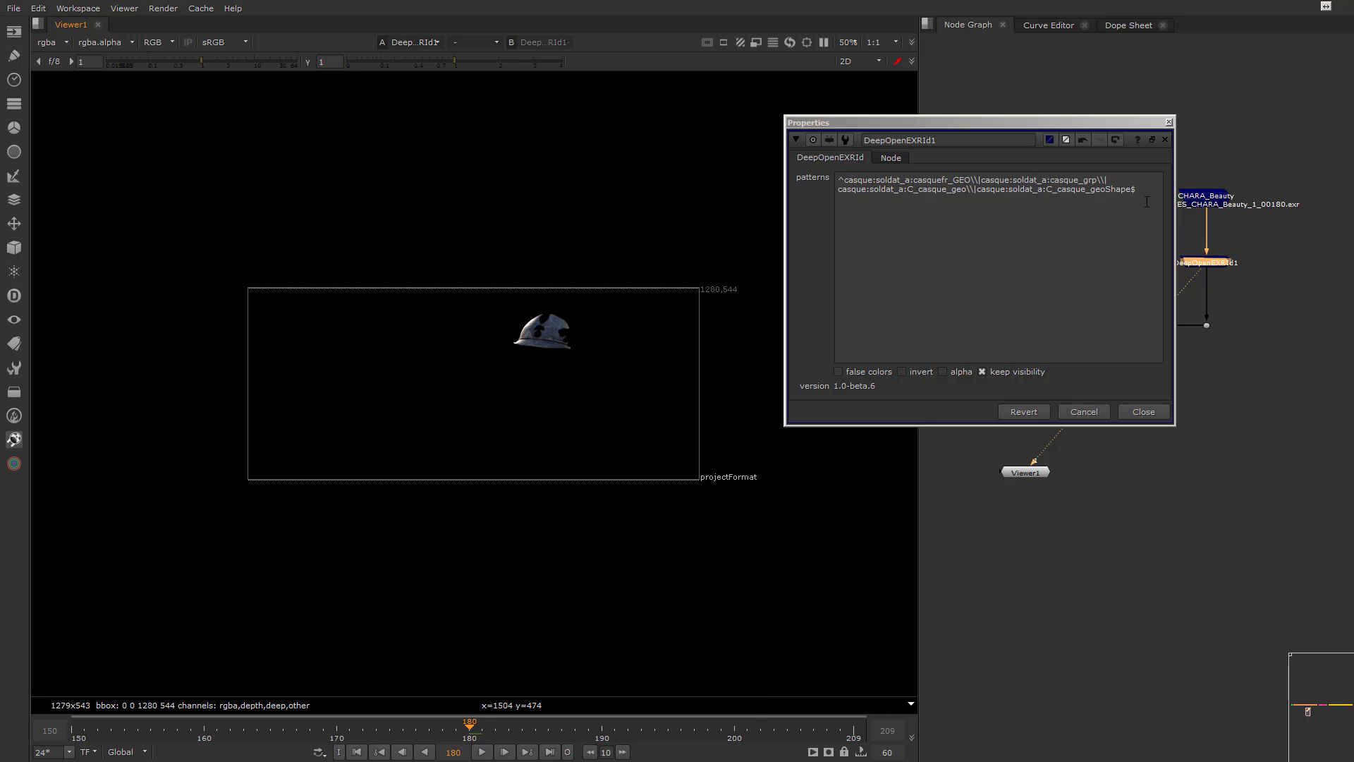
Replace the picked DeepOpenEXRId1 patterns with casque to isolate the helmet, and try fur as the pattern instead
mouse_move(860, 177)
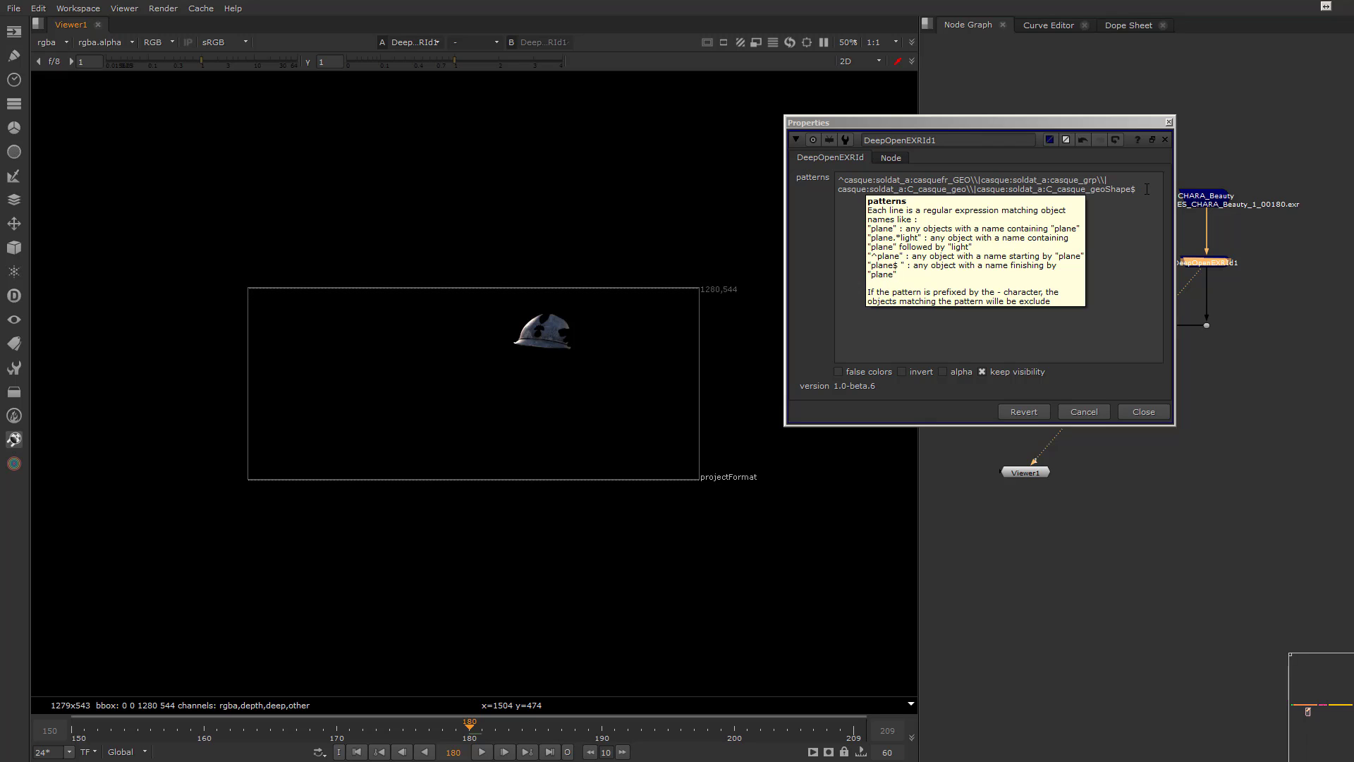
drag(1149, 189, 838, 180)
text(casque)
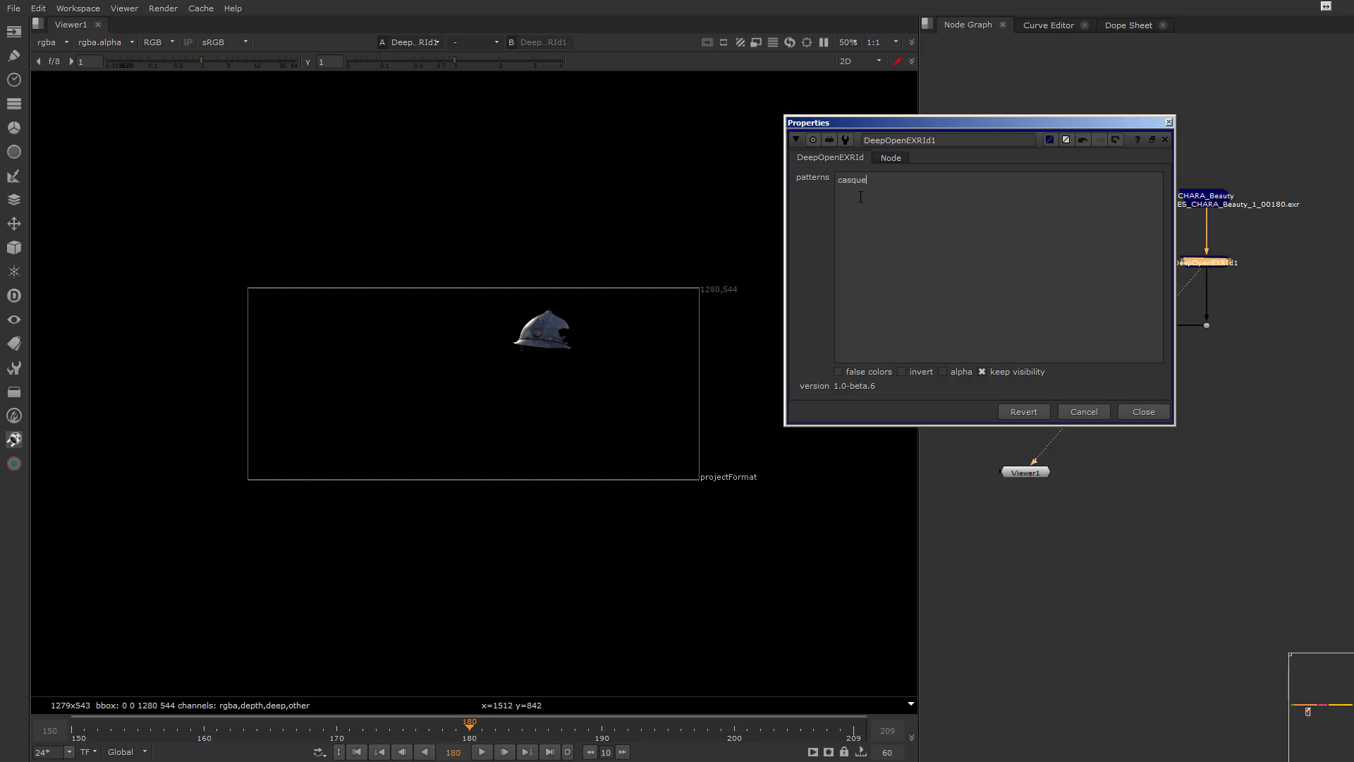
double_click(847, 178)
key(BackSpace)
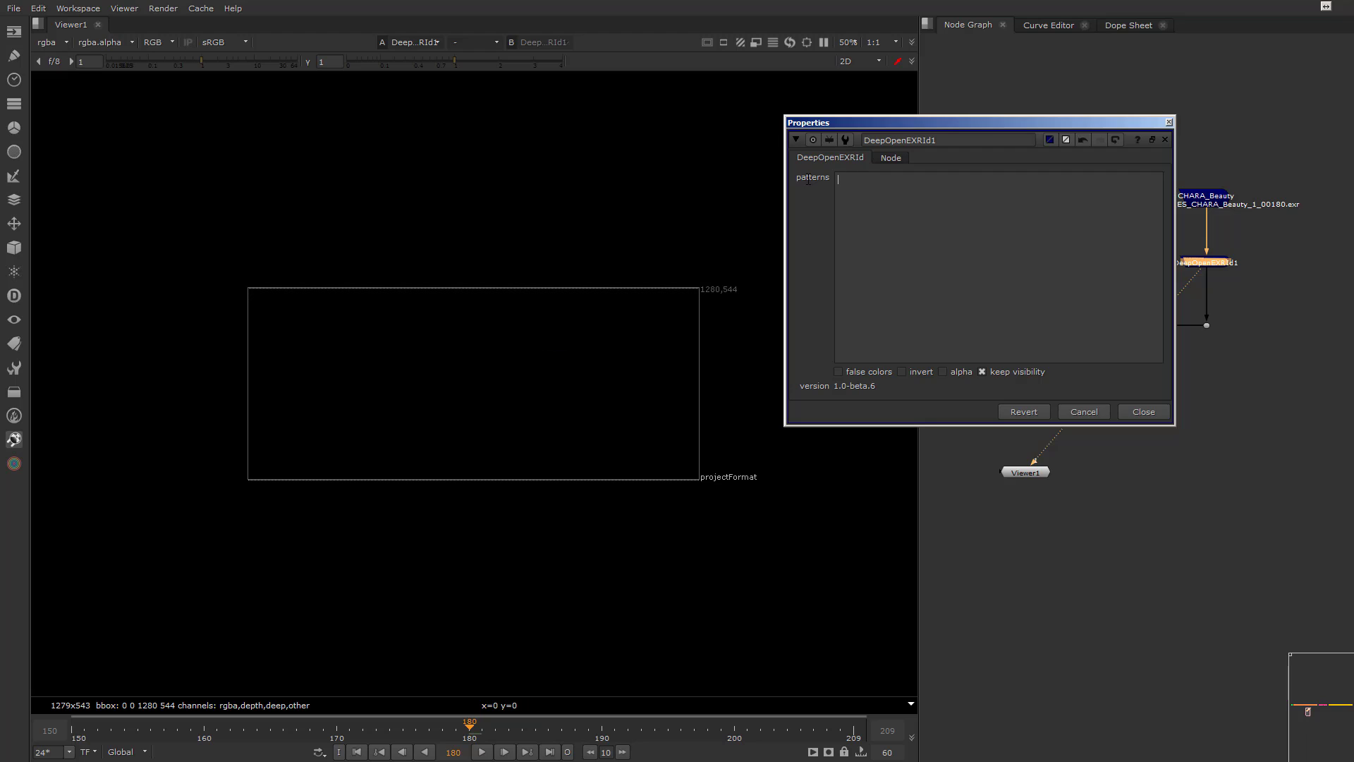
text(fur)
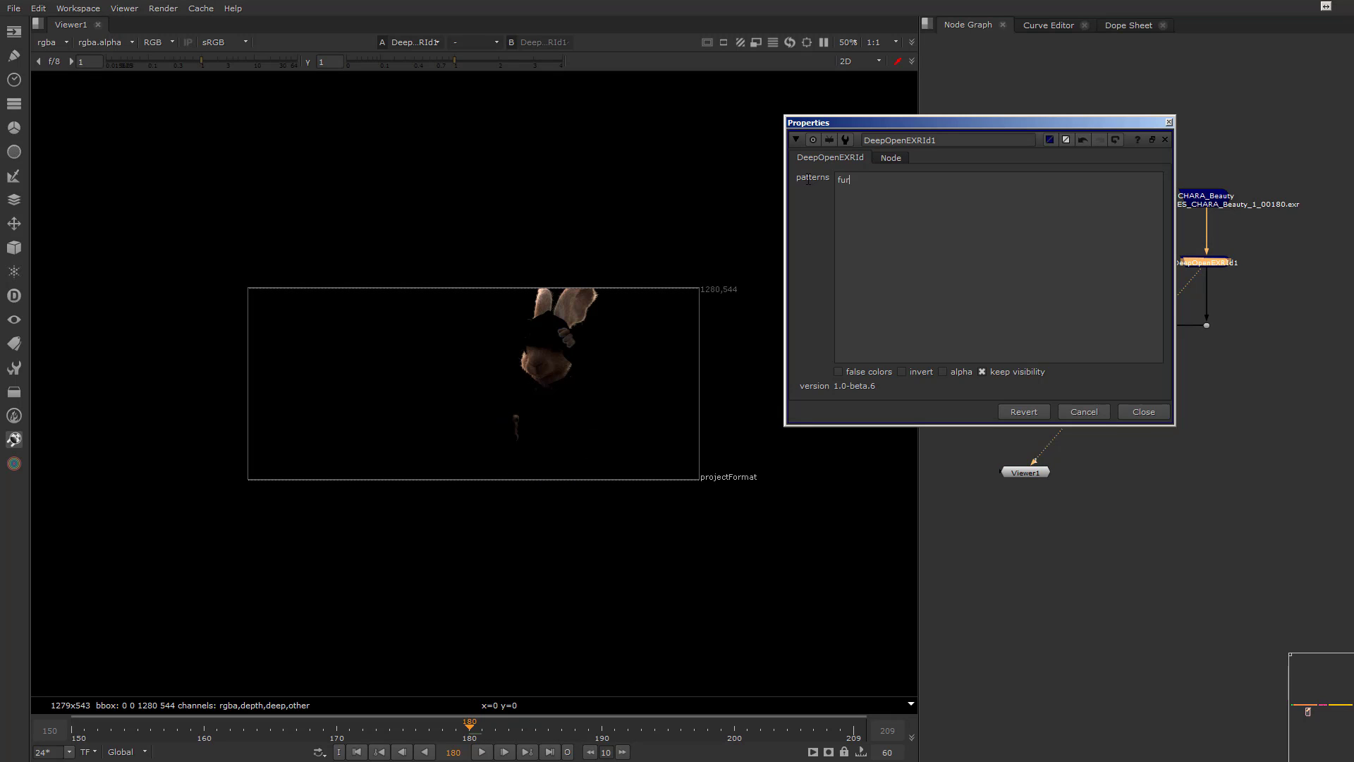
Set the DeepOpenEXRId1 patterns to duvet and fur on separate lines
key(ctrl+a)
key(BackSpace)
text(duve)
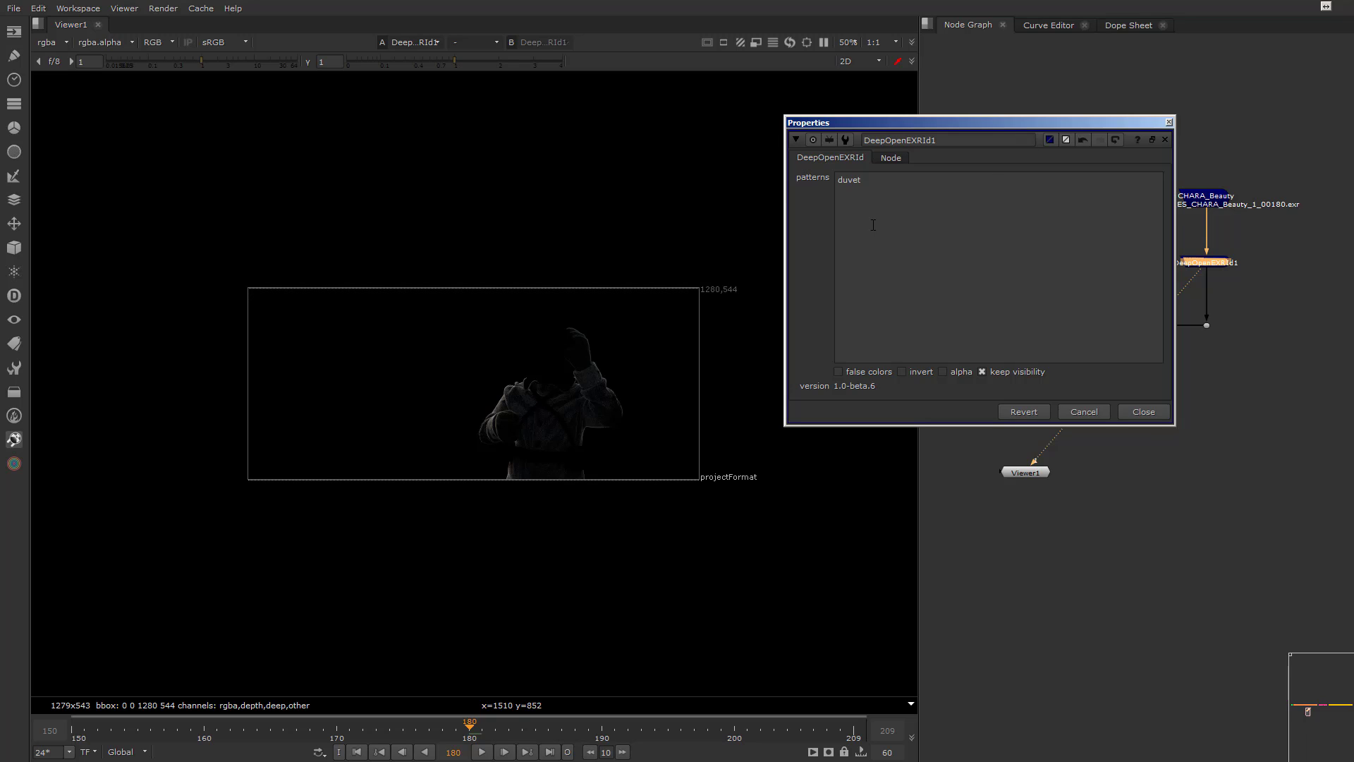
double_click(887, 185)
click(890, 184)
key(Return)
text(fur)
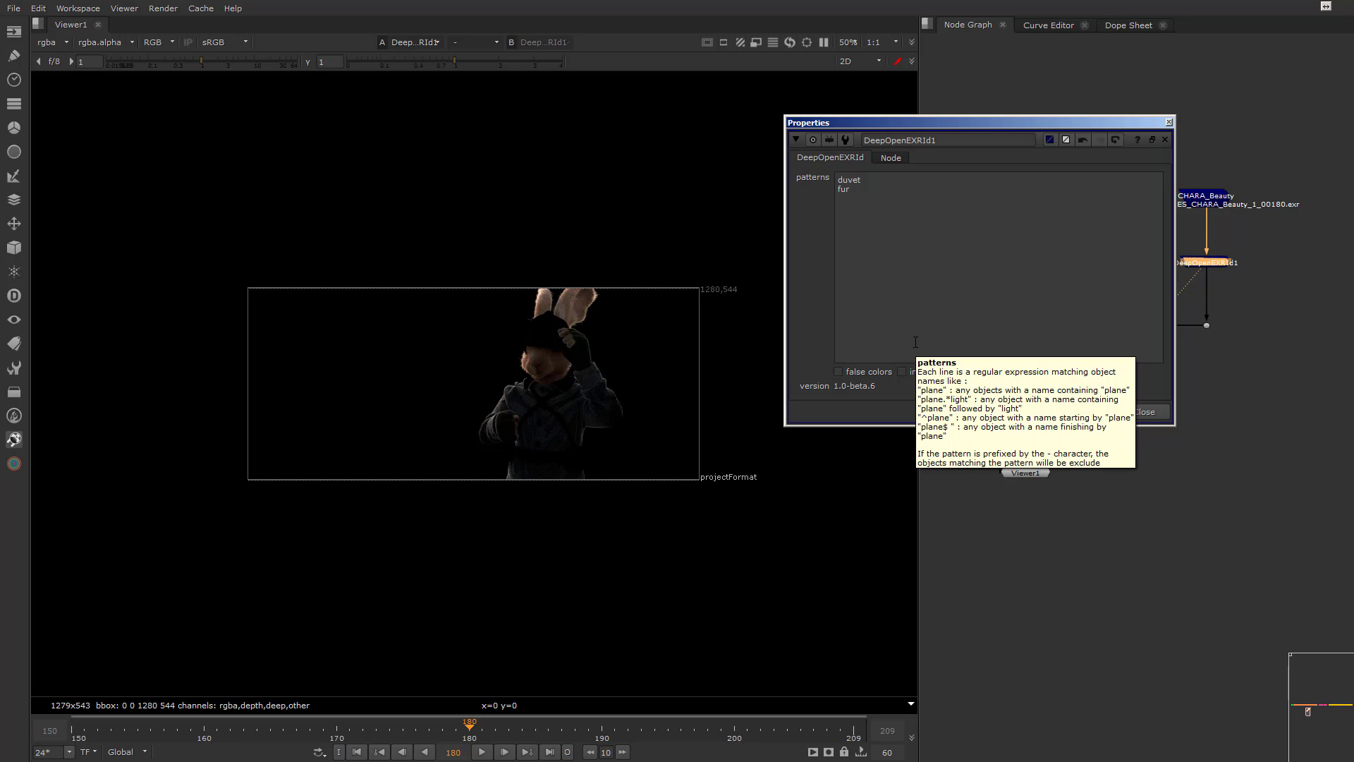
Try the invert option and turn it off again, and enable false colors to inspect the character's object IDs closely
click(903, 372)
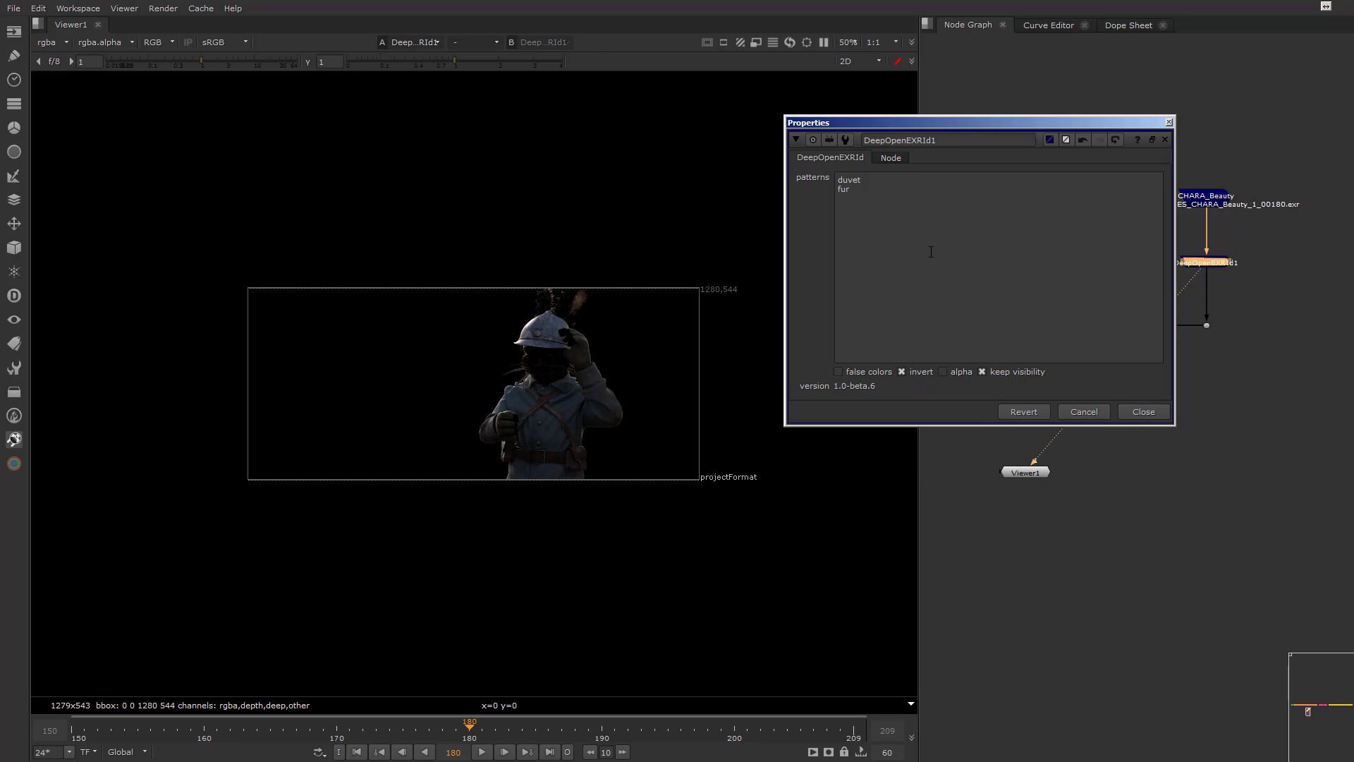
click(902, 371)
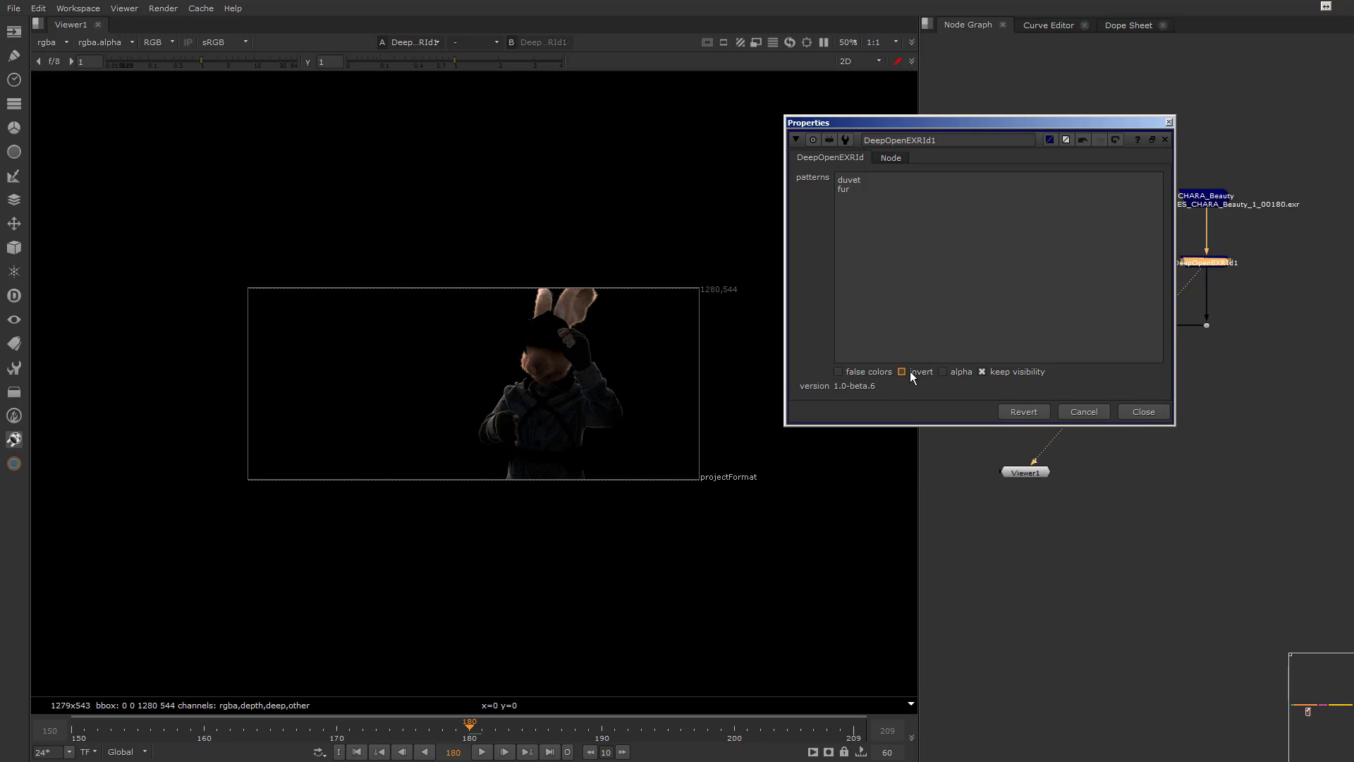
click(873, 372)
scroll(564, 413, up, 5)
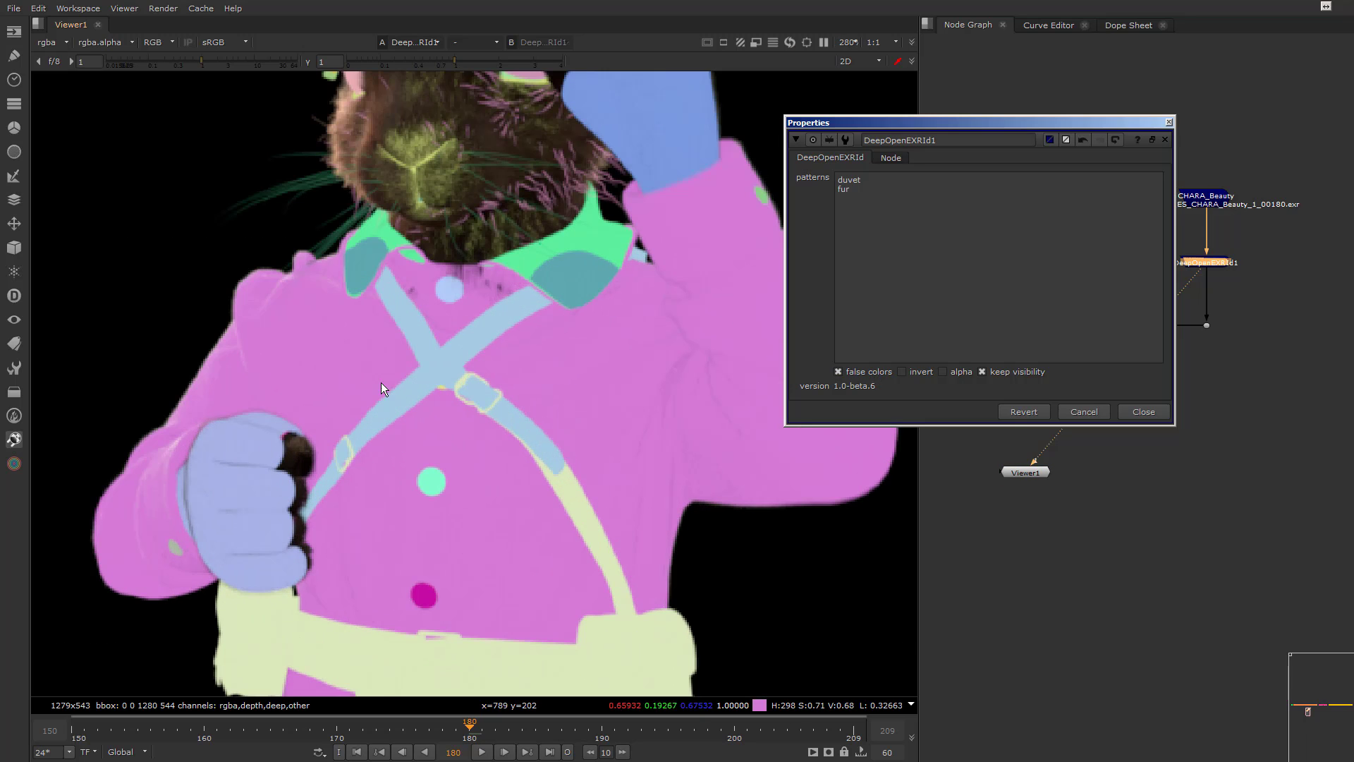
scroll(613, 424, down, 4)
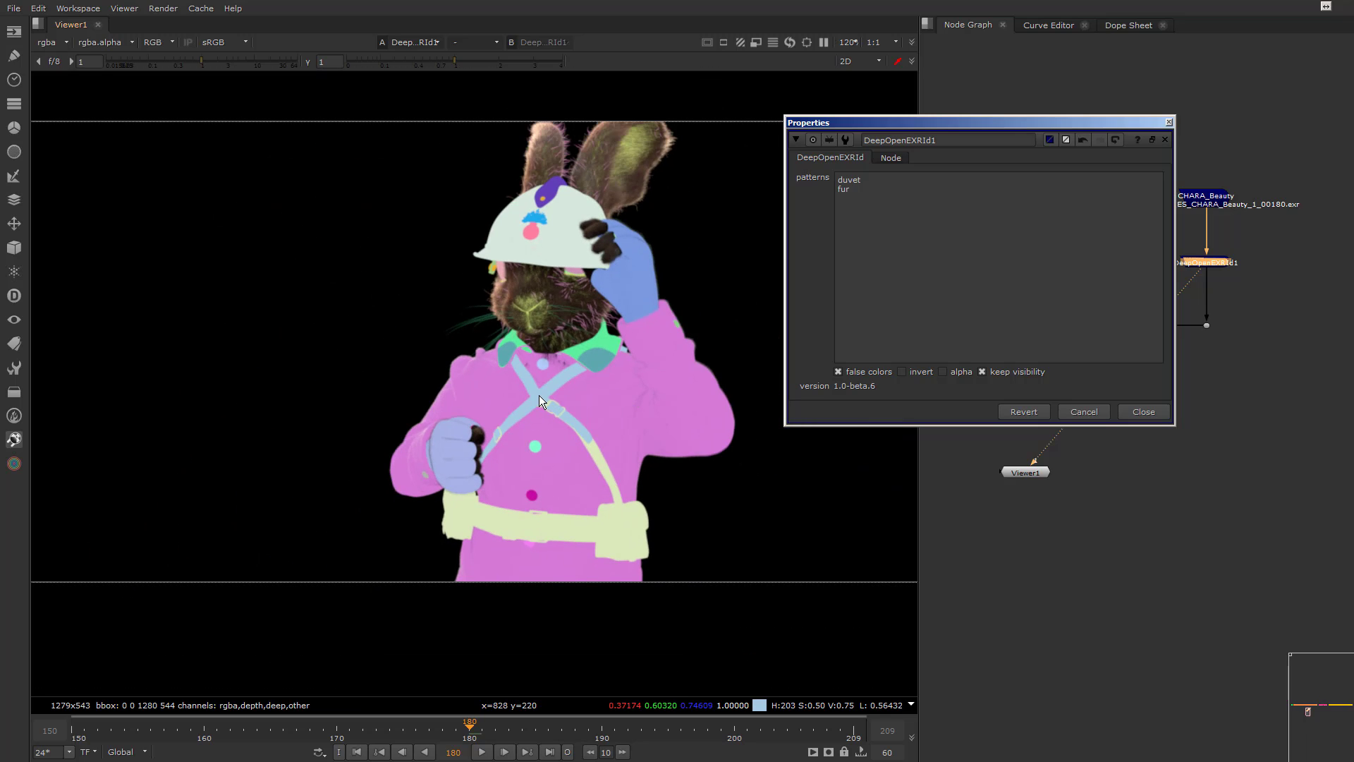
Pick the character's duvet, chest straps and face fur in the viewer as the DeepOpenEXRId1 patterns
click(540, 395)
click(599, 390)
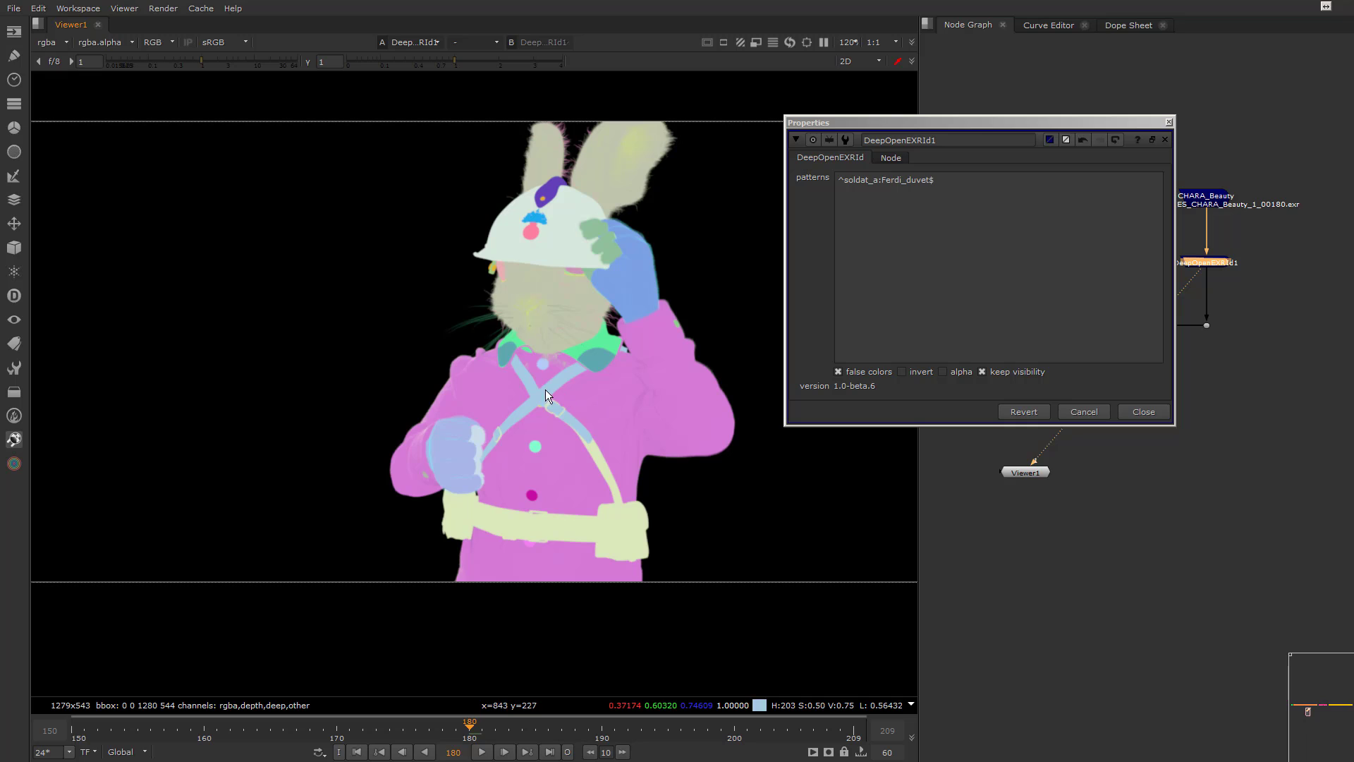
click(546, 390)
shift+click(587, 392)
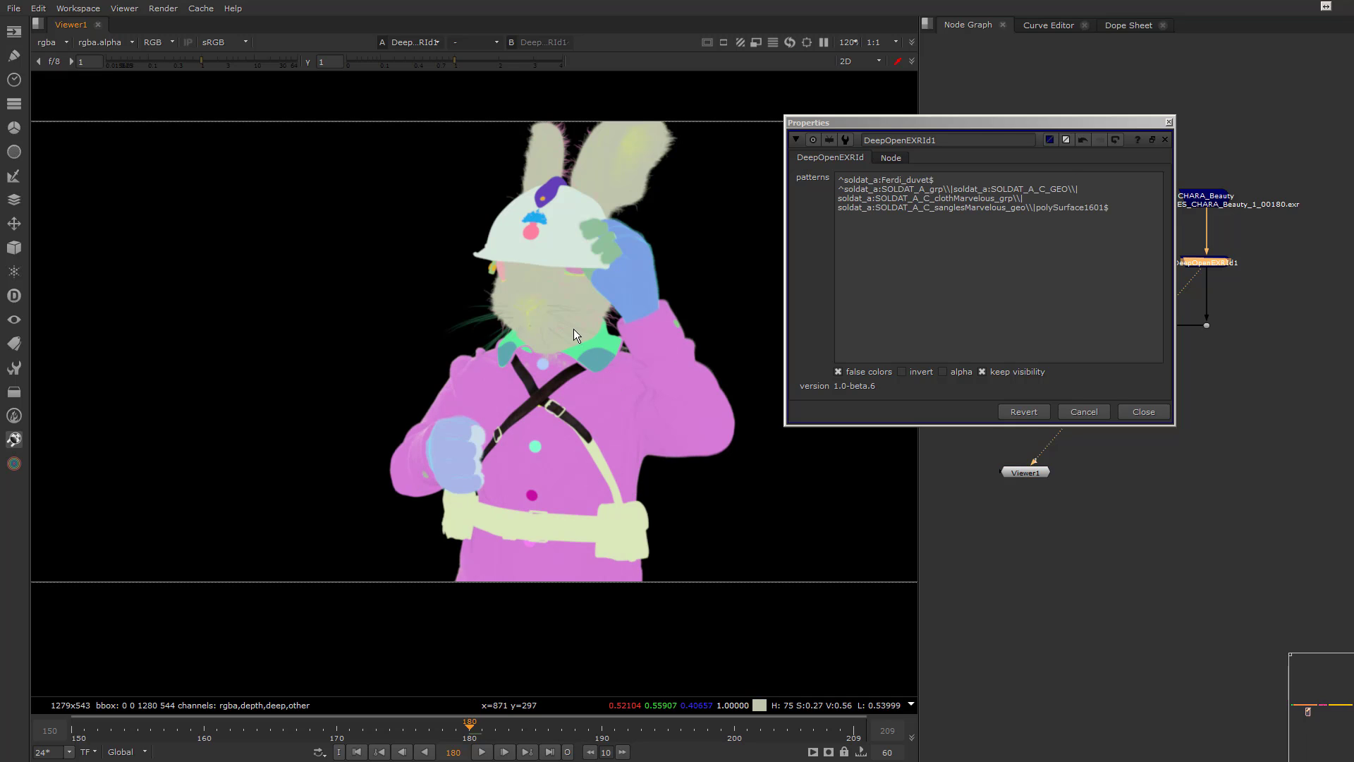
shift+click(551, 287)
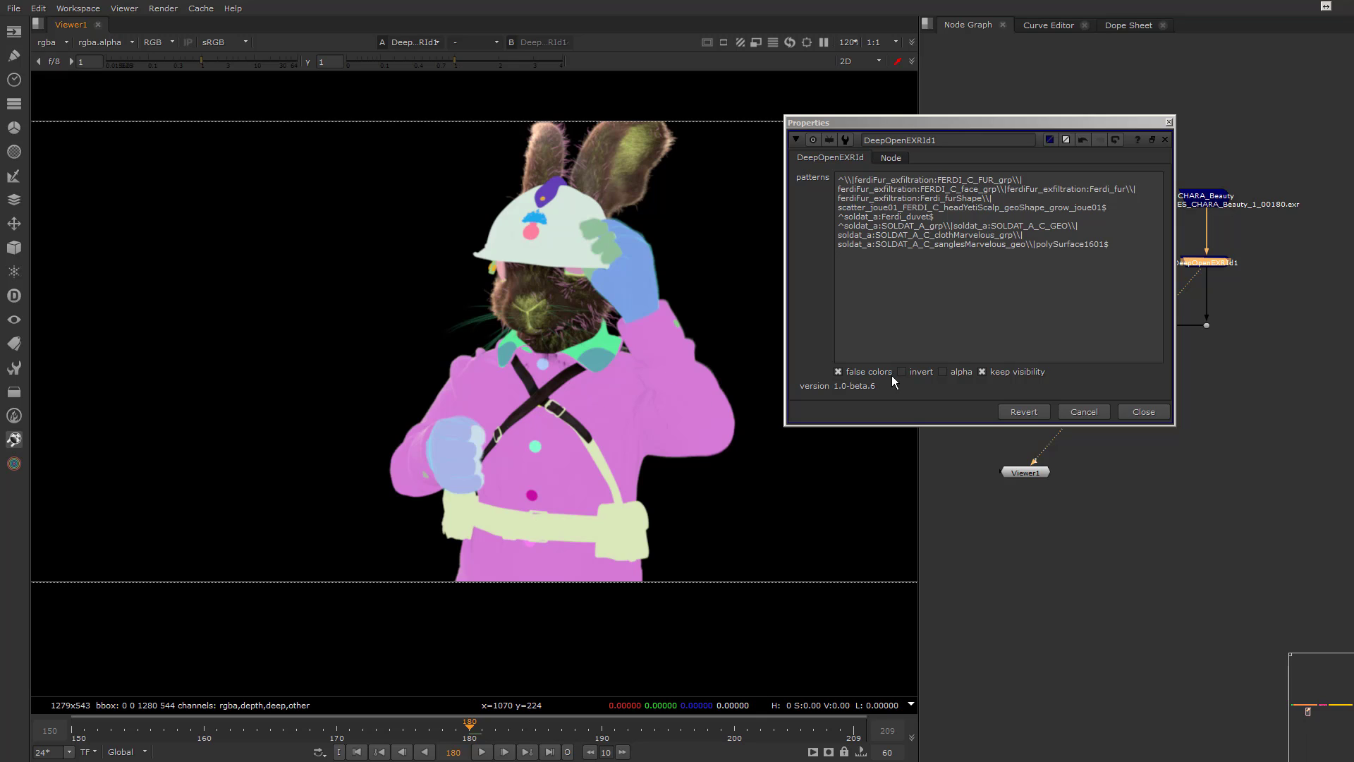
Clear all picked patterns, turn off false colors and set the pattern to moustach to isolate the whiskers
click(1077, 295)
key(ctrl+a)
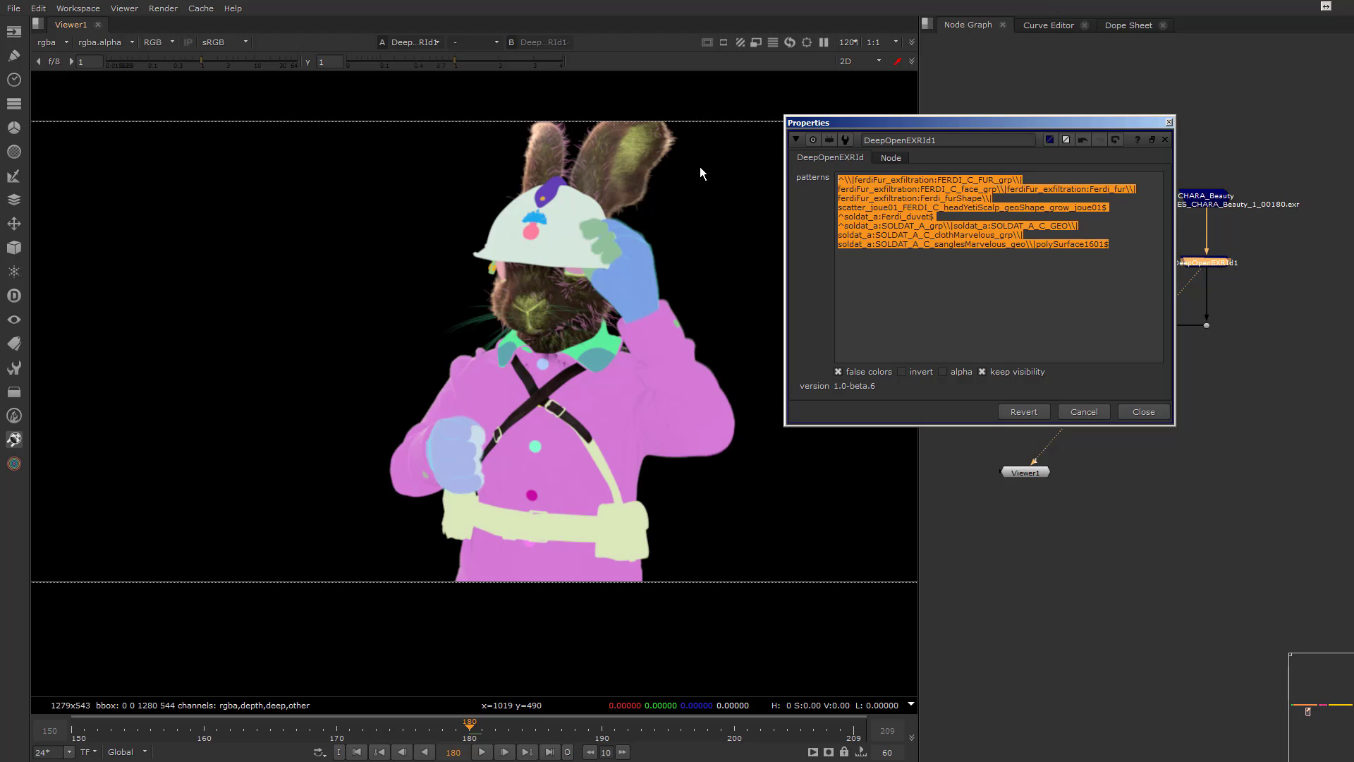
key(BackSpace)
click(839, 372)
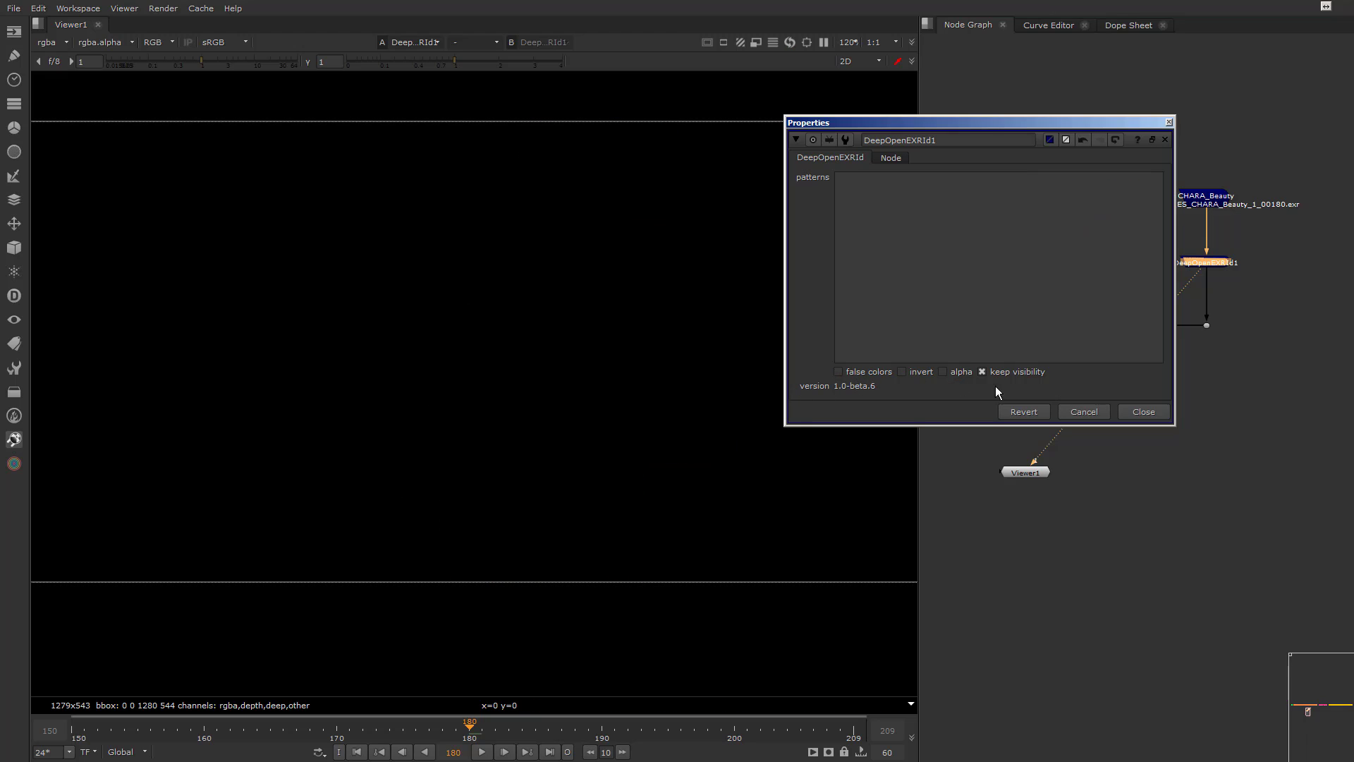
click(970, 264)
text(moustach)
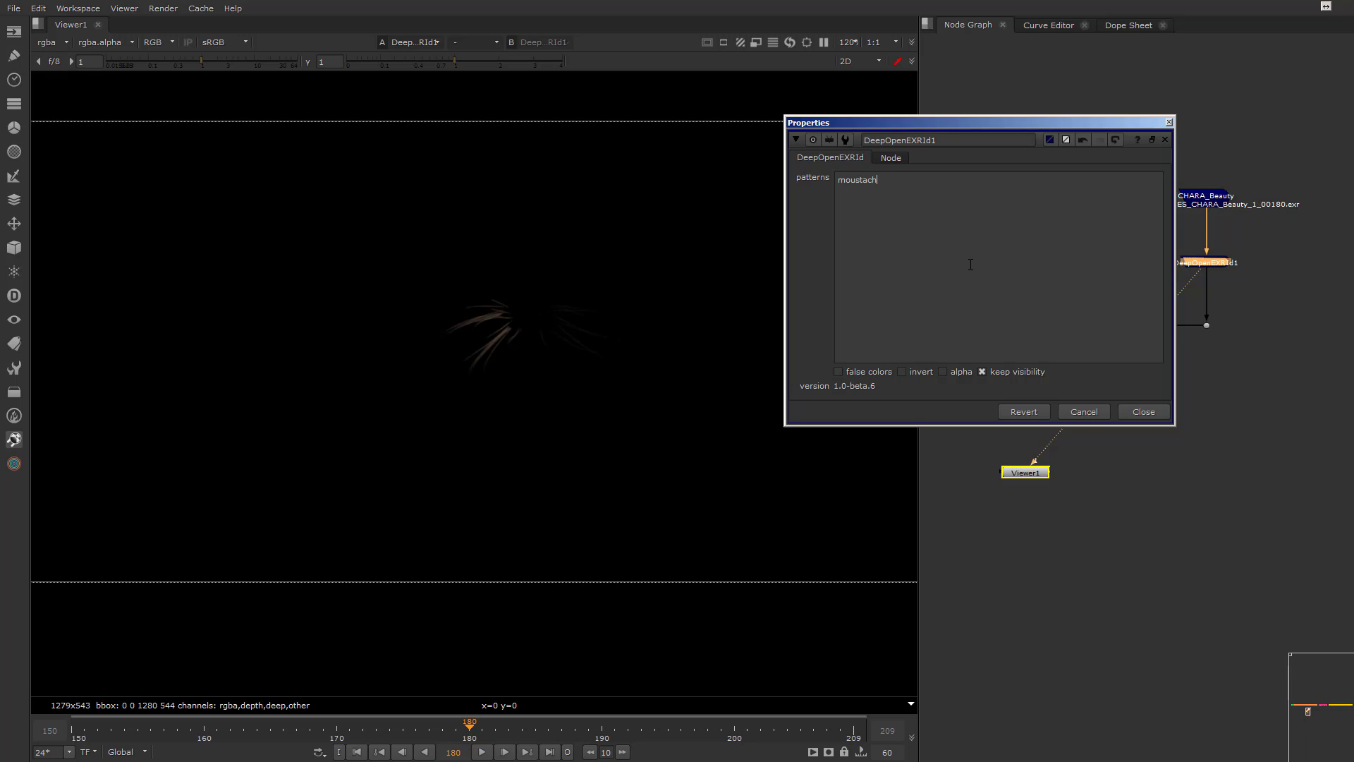
text(e)
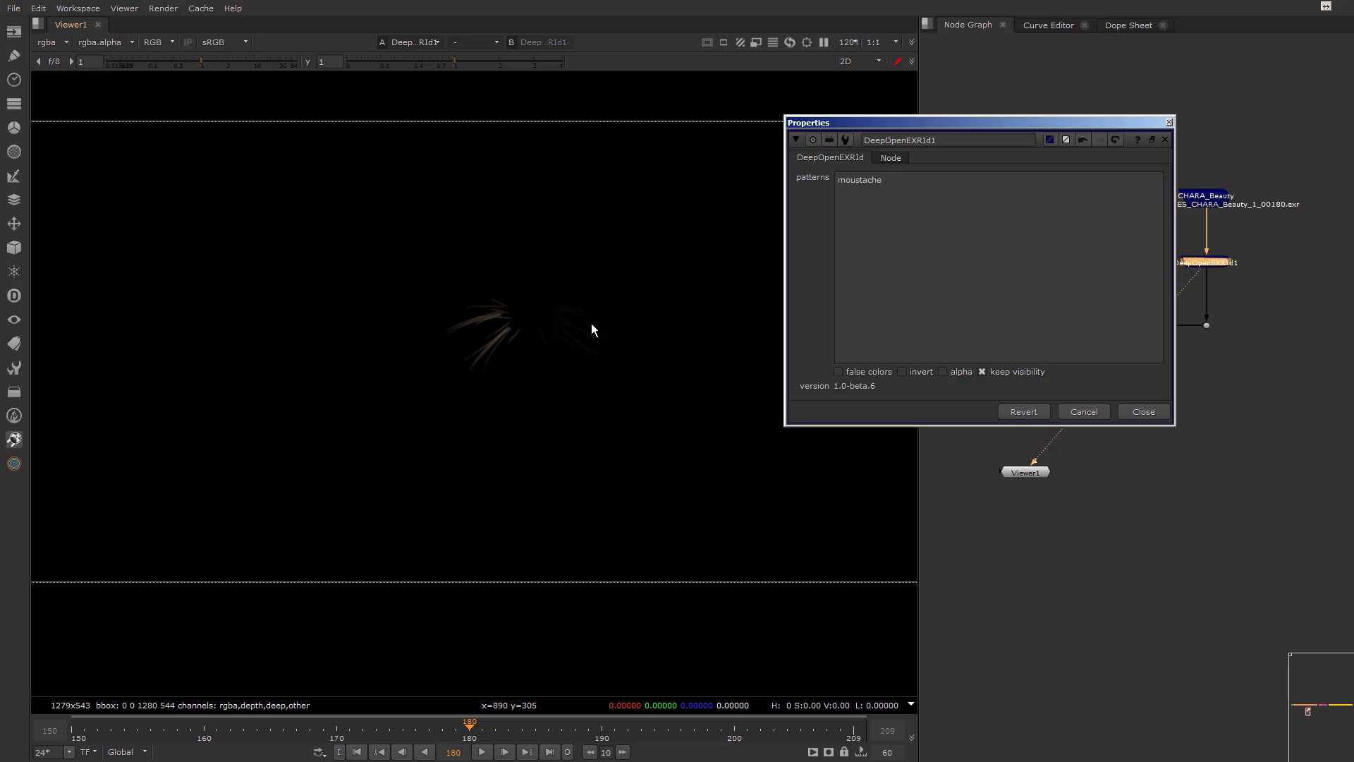
Complete the DeepOpenEXRId1 pattern as moustache and close its properties
click(1144, 411)
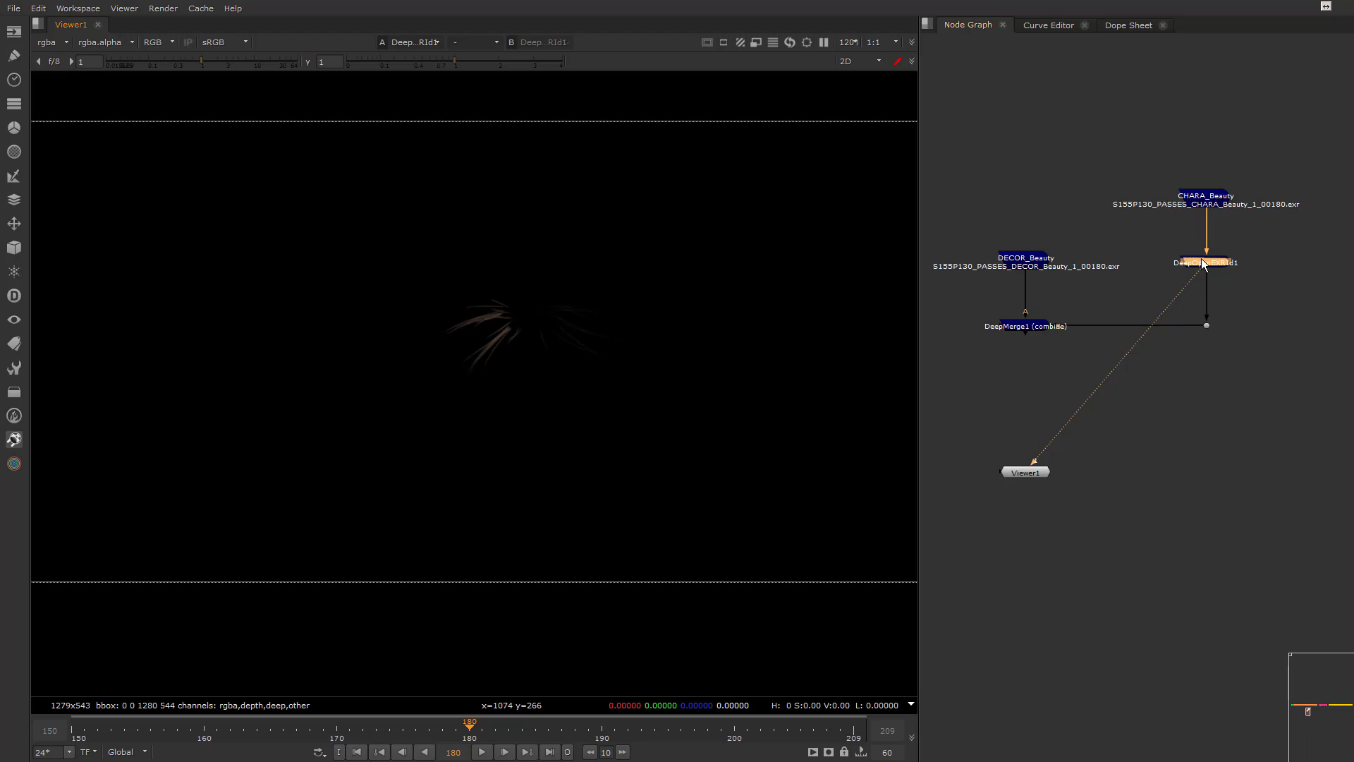
Duplicate DeepOpenEXRId1 beside the original, feed the copy from CHARA_Beauty and view it
drag(1204, 262, 1233, 261)
click(1156, 268)
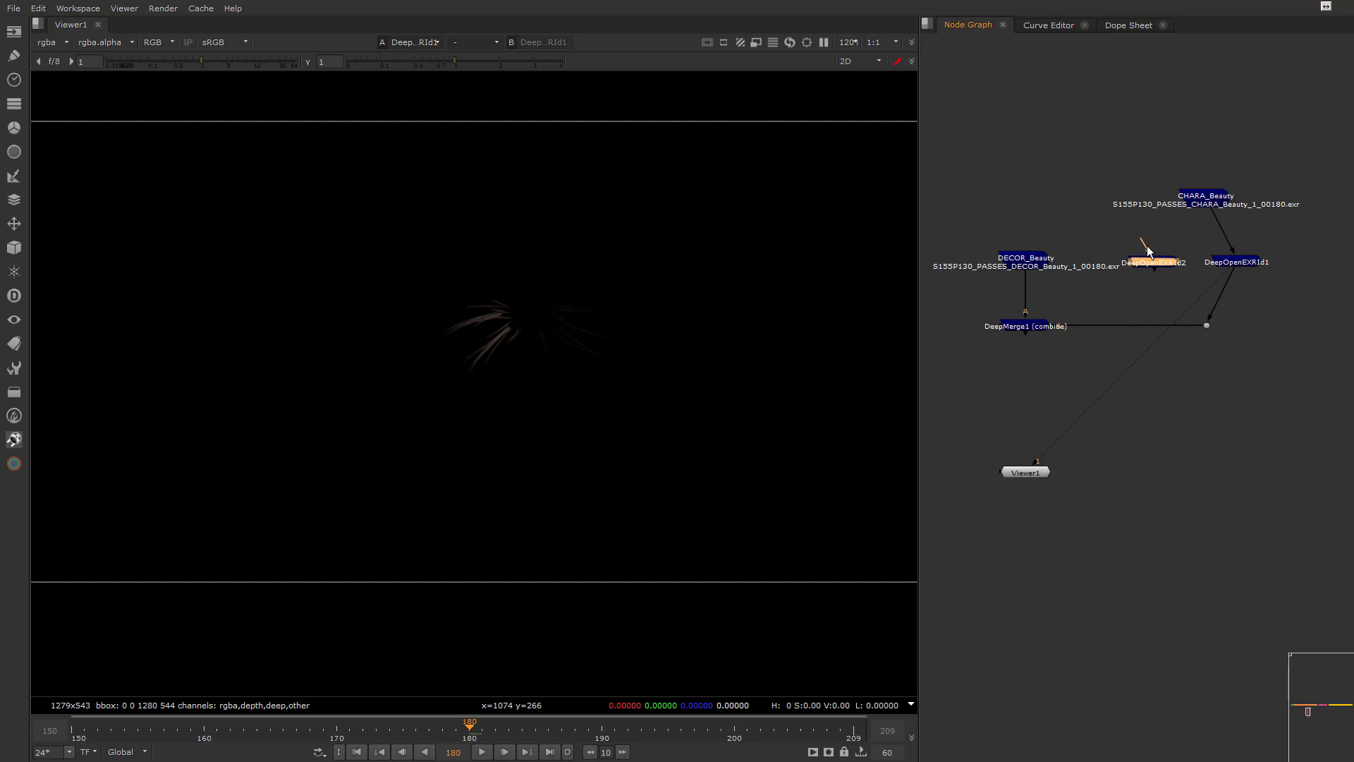
drag(1147, 246, 1203, 199)
key(Delete)
click(1159, 266)
key(ctrl+v)
key(1)
Turn on invert for DeepOpenEXRId2 so it keeps everything except the moustache
double_click(1170, 263)
click(866, 416)
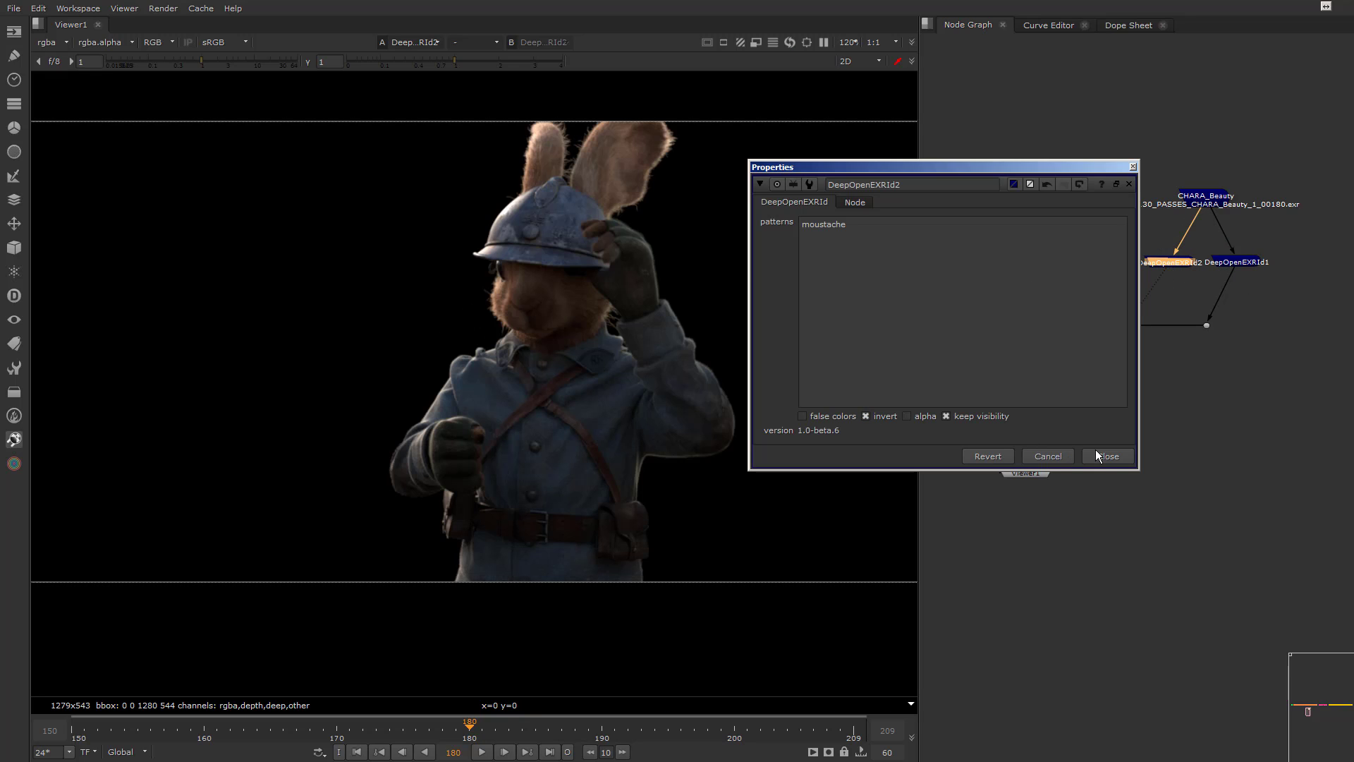
click(1106, 456)
Combine DeepOpenEXRId2 and DeepOpenEXRId1 with a new DeepMerge, tidy the nodes and view the merge
drag(1128, 235, 1265, 280)
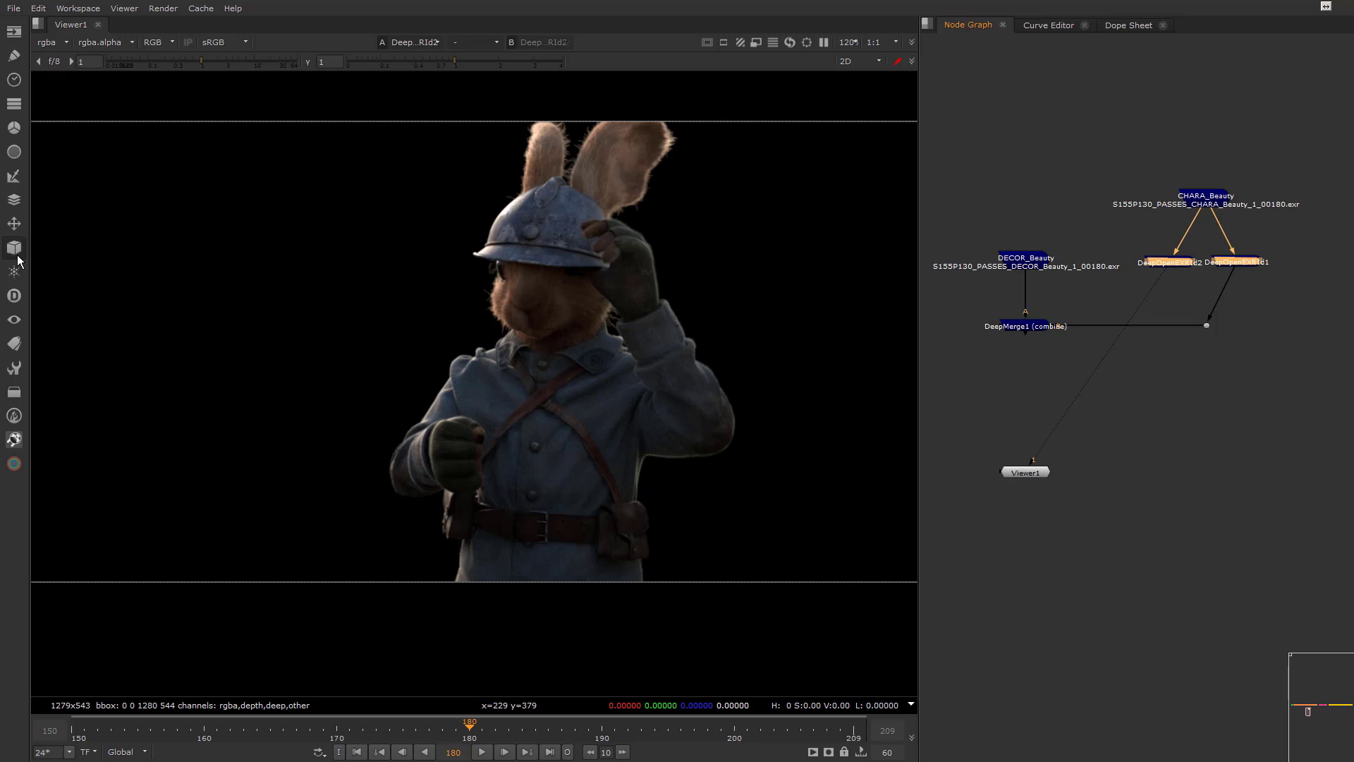
click(14, 295)
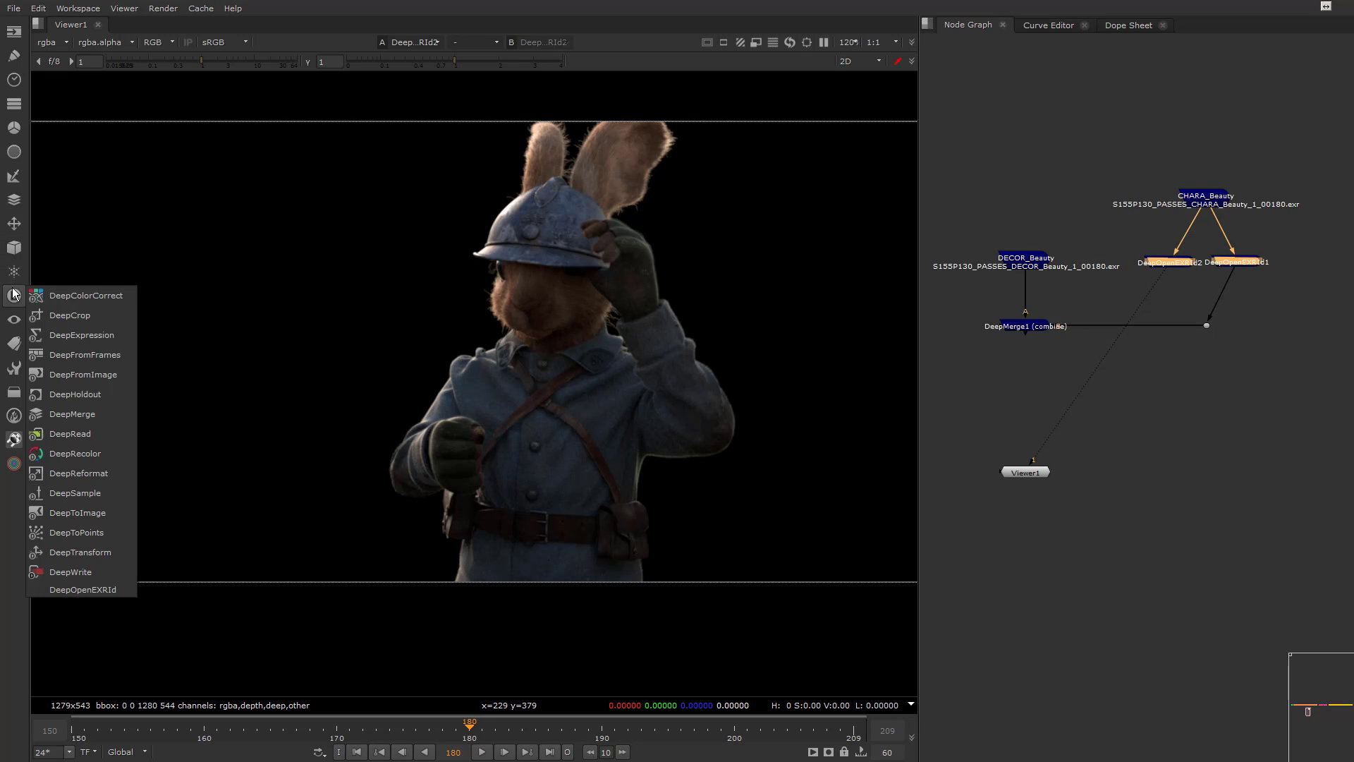
click(75, 414)
drag(1236, 278, 1170, 255)
drag(1196, 302, 1255, 255)
key(1)
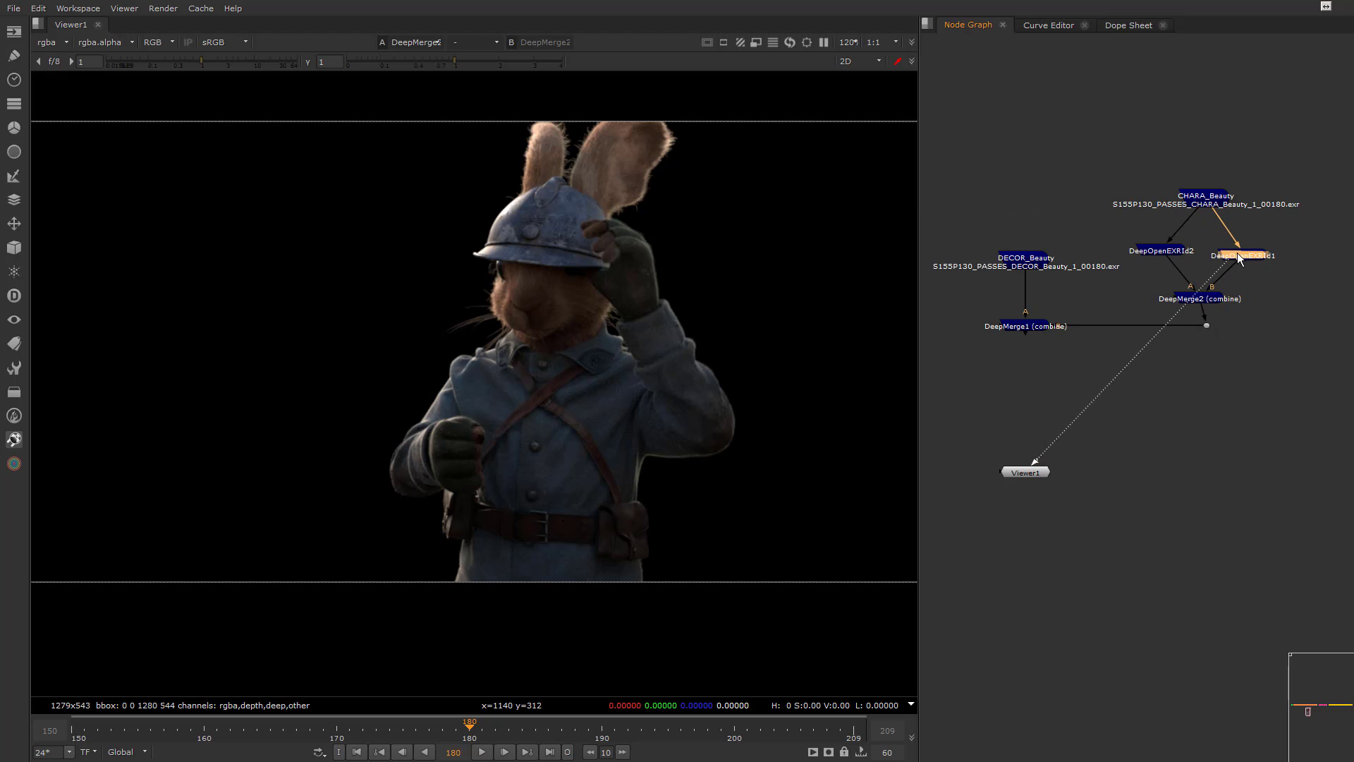
View DeepOpenEXRId2 on its own and check its inverted moustache settings
click(1168, 253)
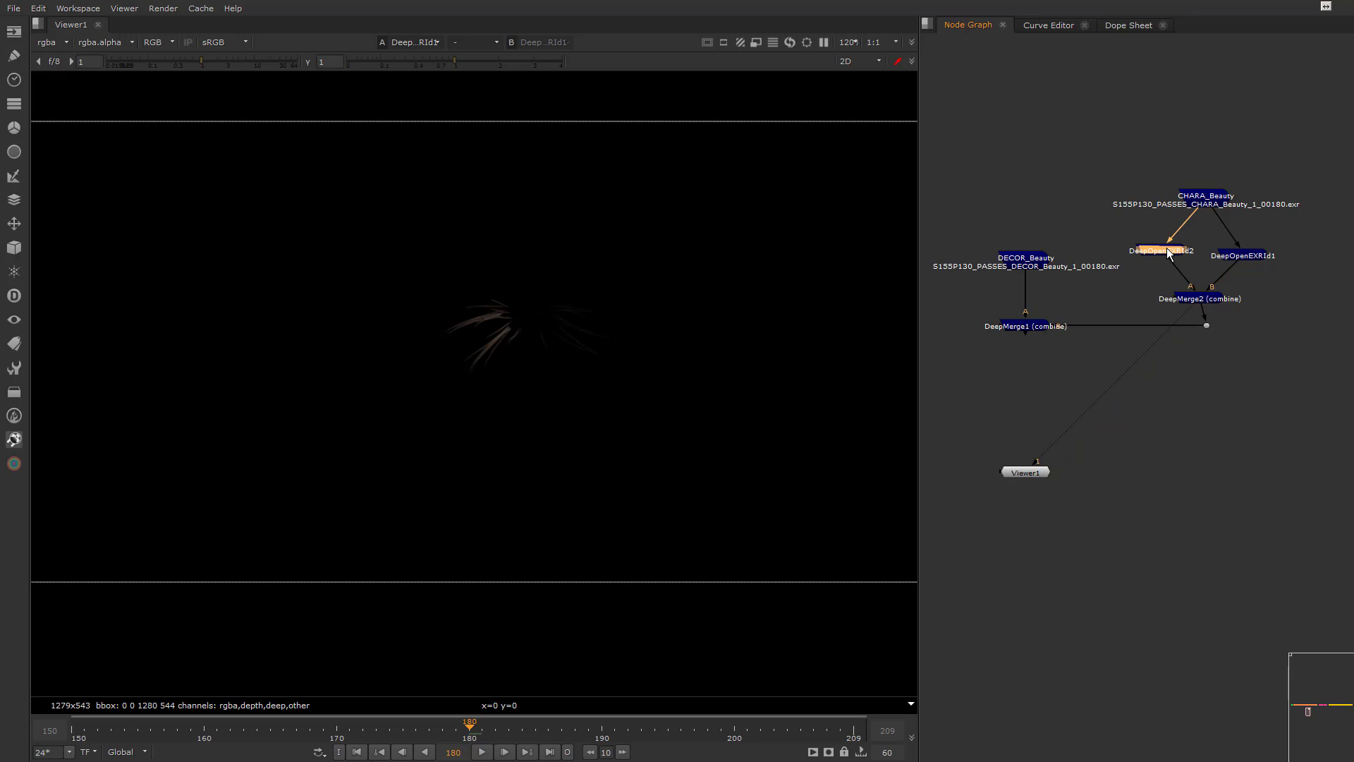
key(1)
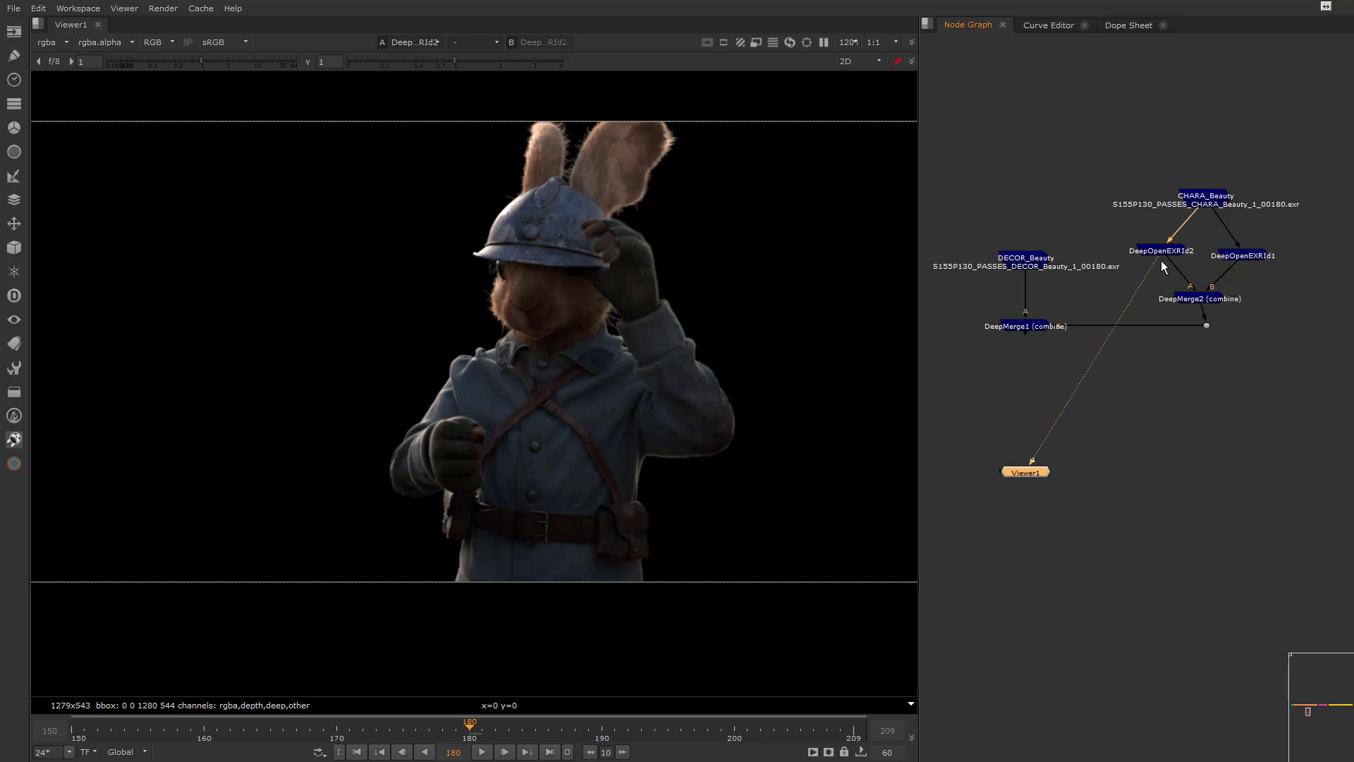
double_click(1158, 252)
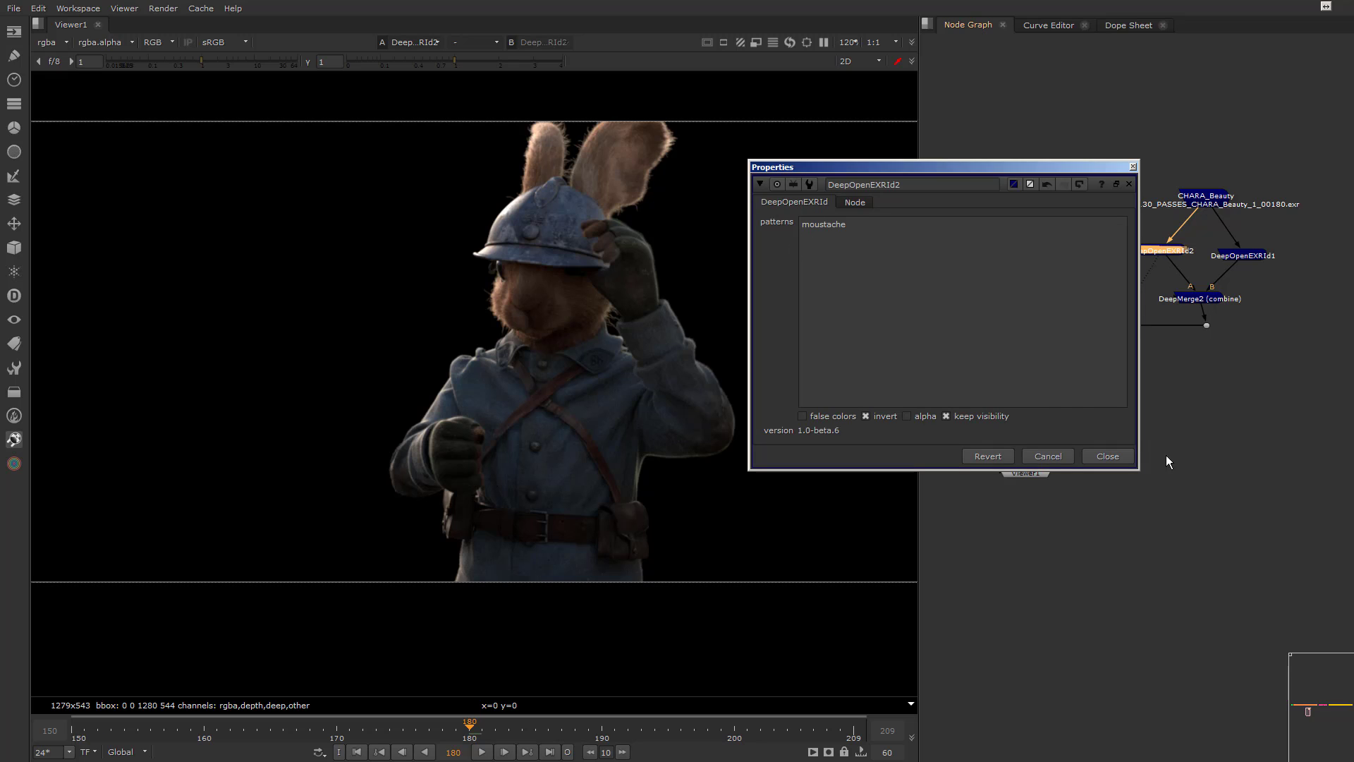
click(1108, 456)
Add a DeepColorCorrect node between DeepOpenEXRId1 and DeepMerge2
drag(1163, 274, 1235, 271)
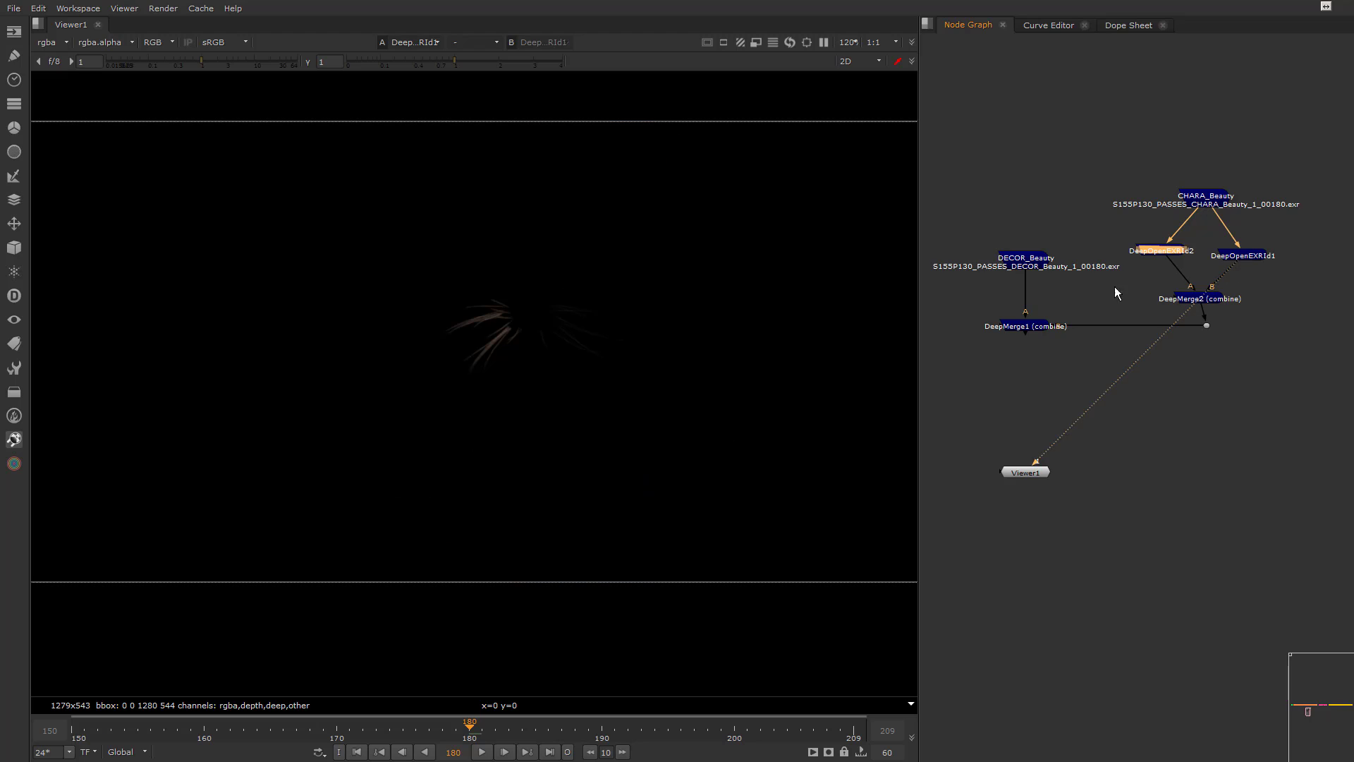
click(15, 294)
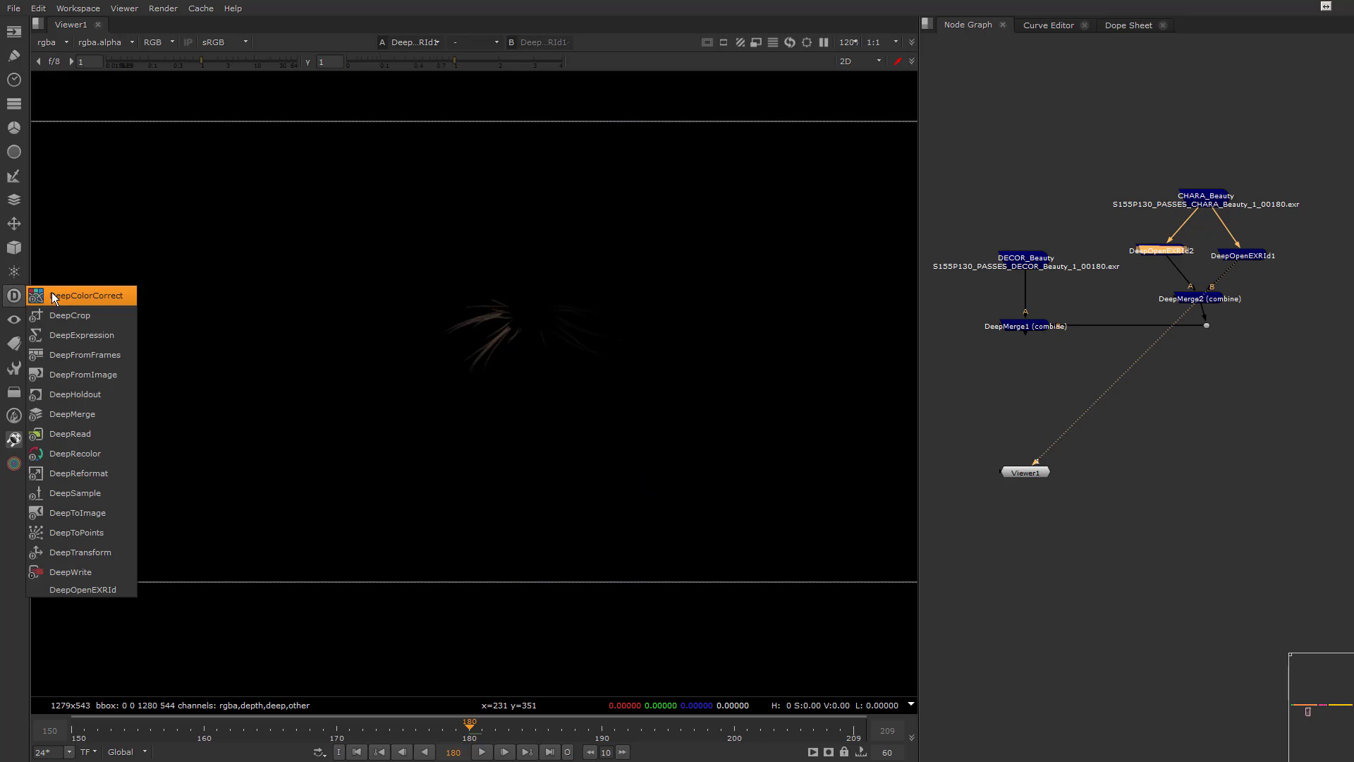
click(85, 297)
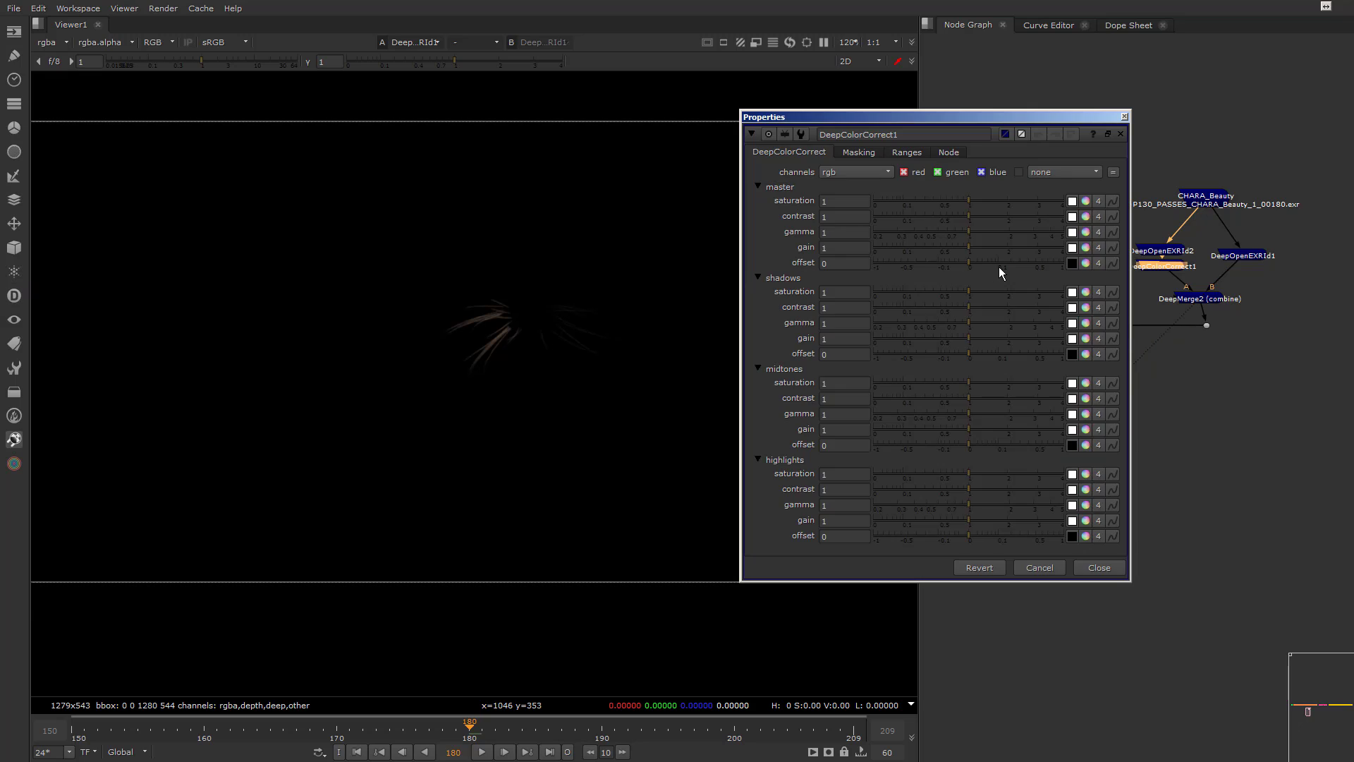
drag(1162, 266, 1234, 273)
Tint the master gamma of DeepColorCorrect1 toward green using the color wheel, and close its properties
double_click(1241, 270)
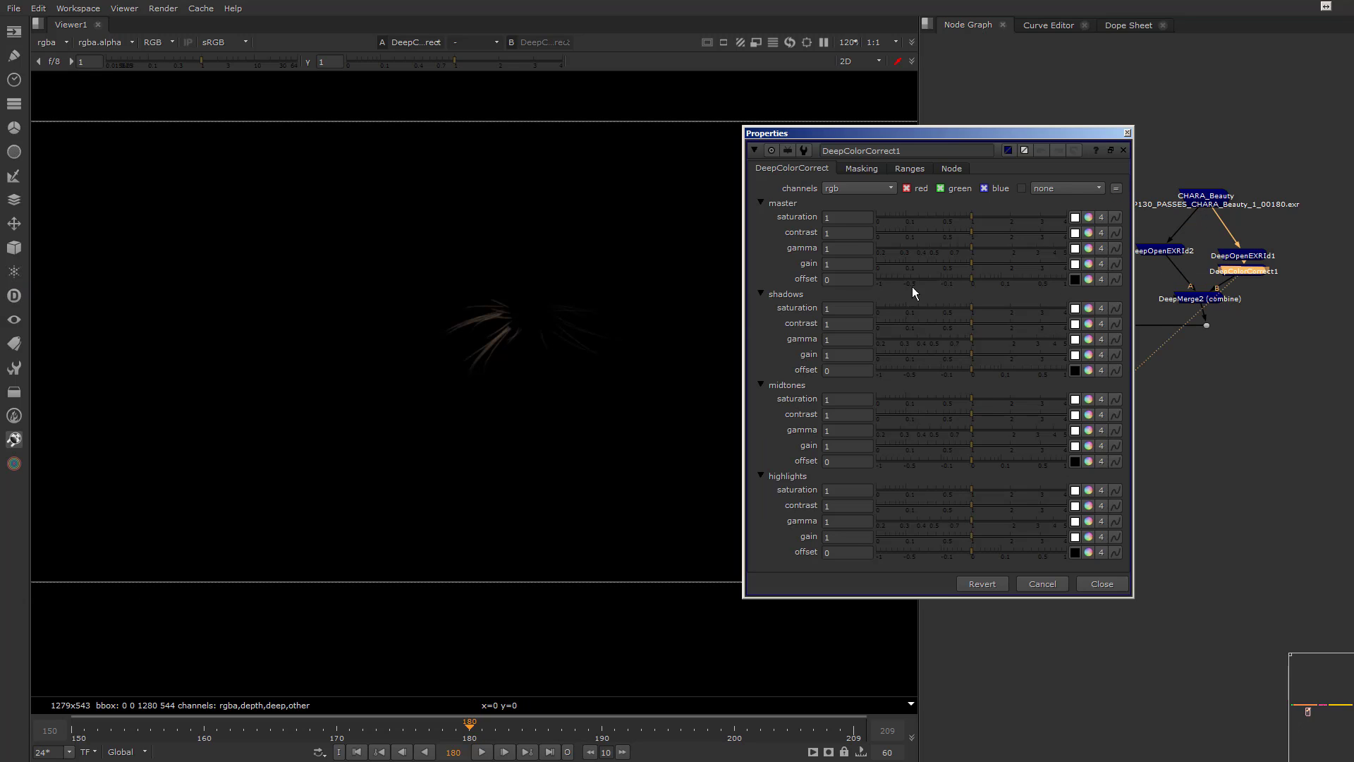
click(1091, 250)
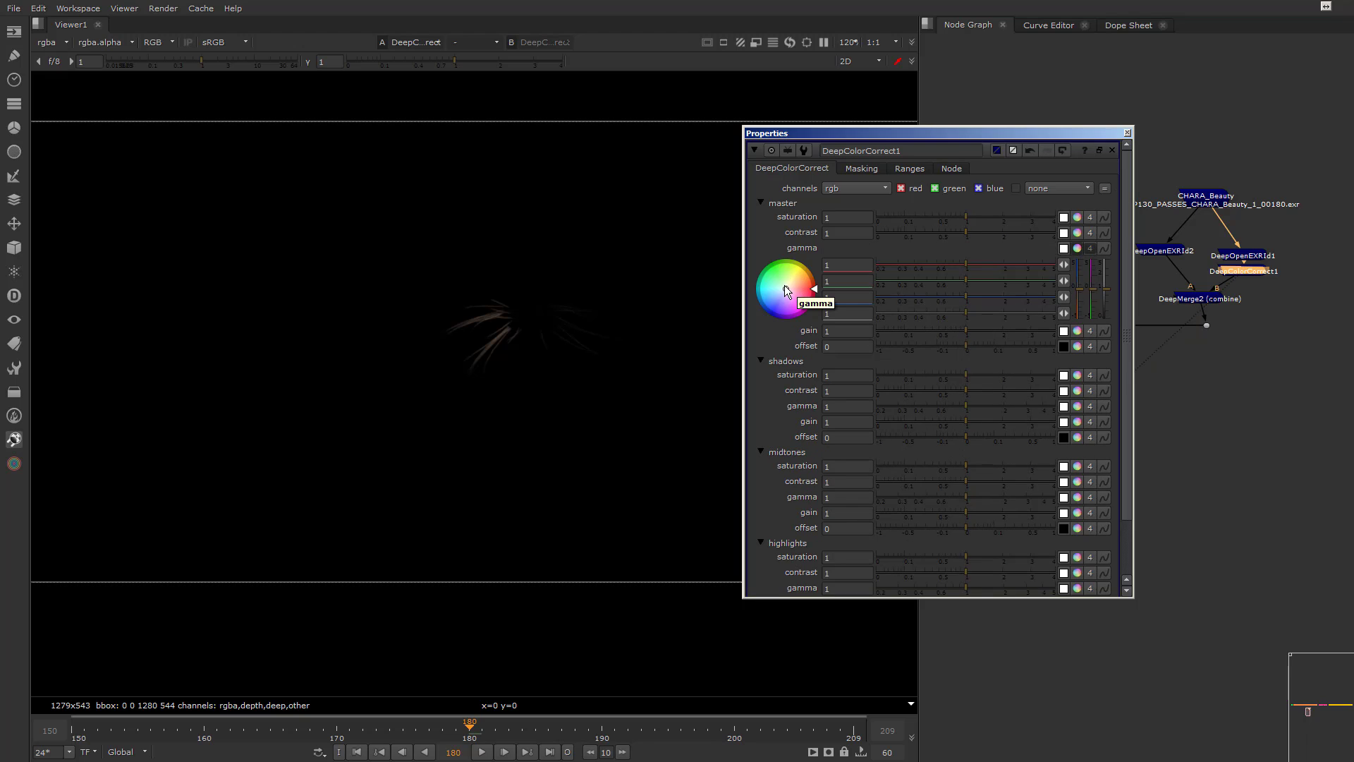
drag(778, 296, 821, 273)
click(1128, 133)
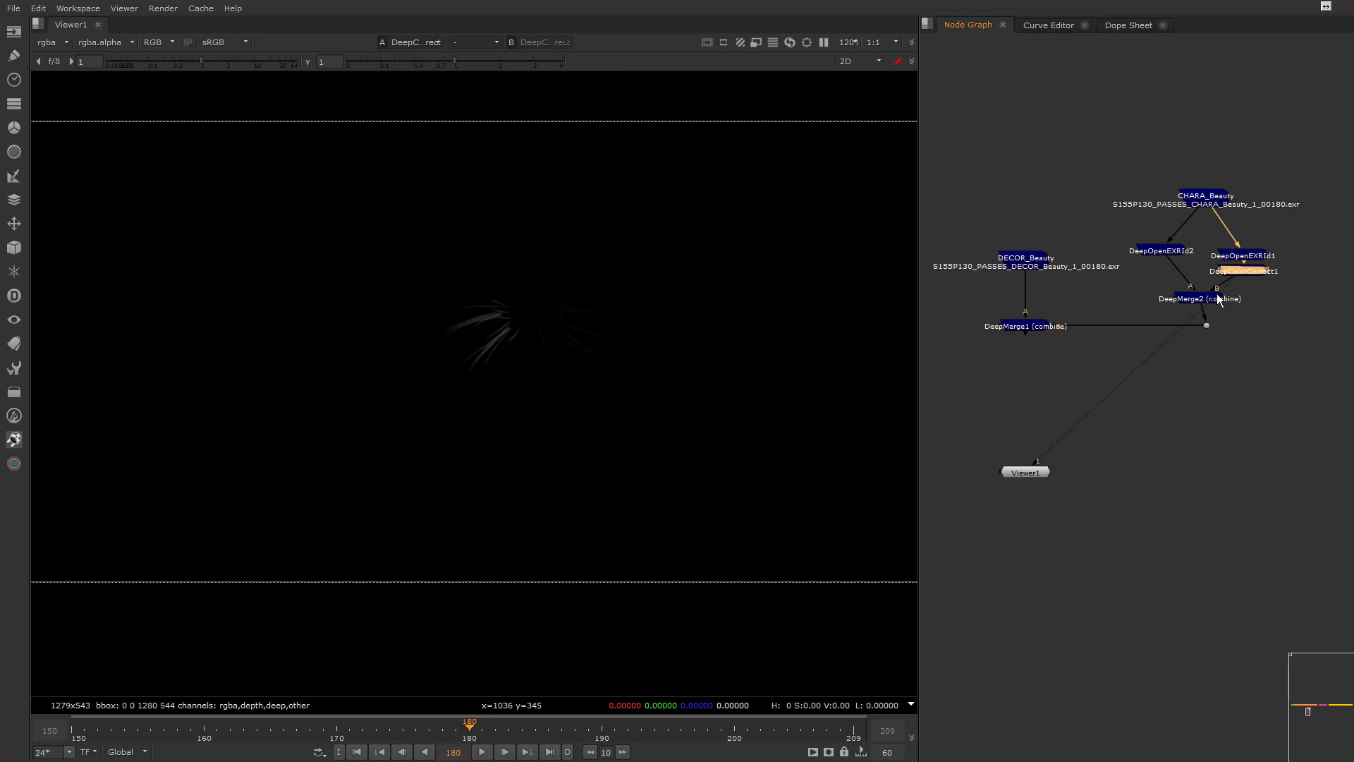
Examine the tinted whiskers up close in DeepMerge2 and in the full DeepMerge1 composite
drag(1233, 296, 1027, 324)
scroll(488, 330, up, 8)
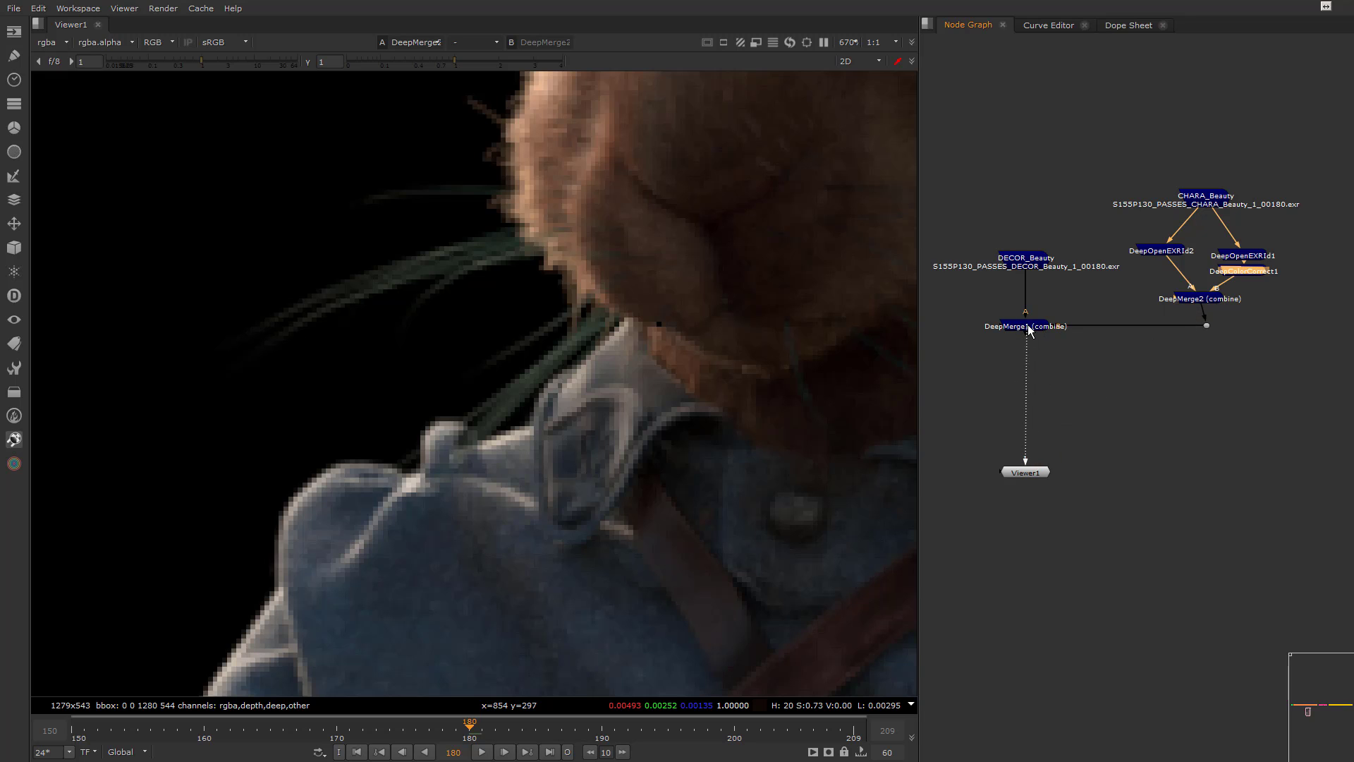
scroll(538, 339, down, 6)
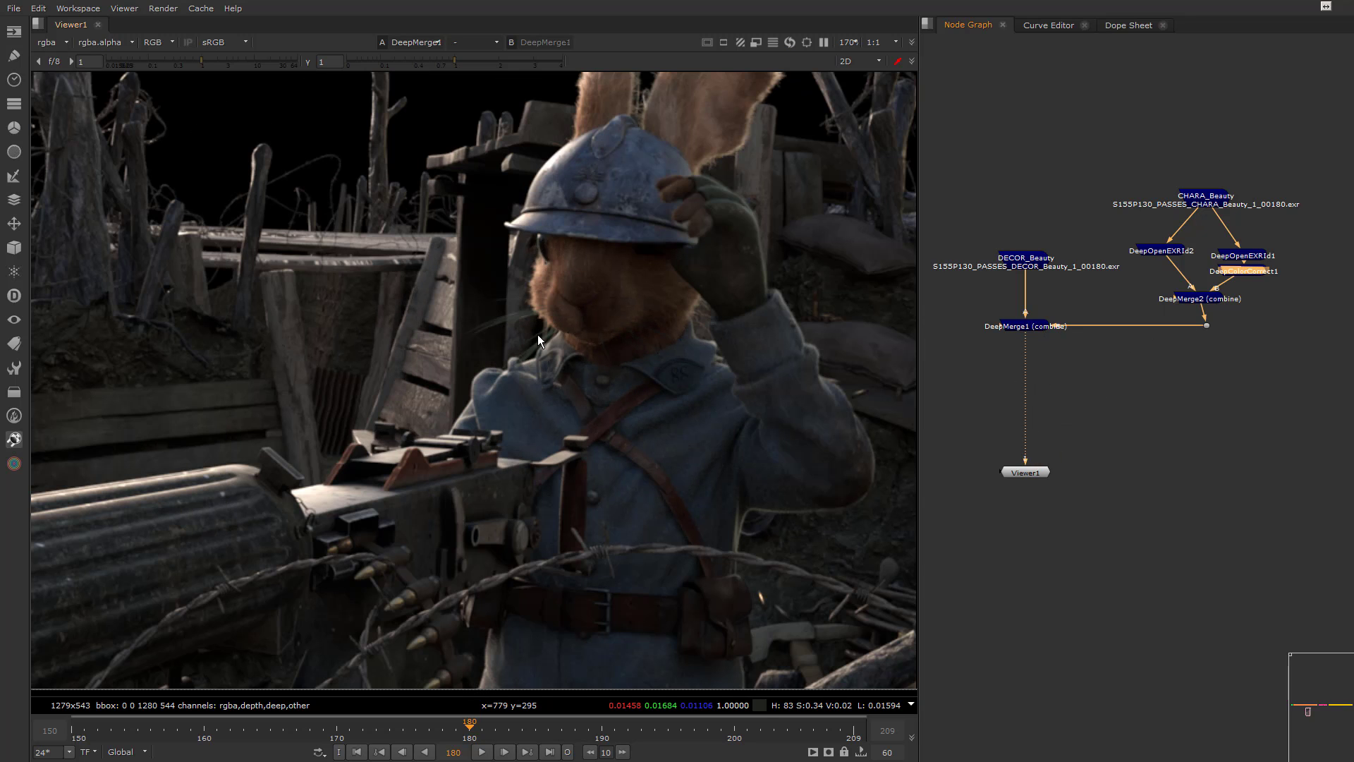
Tidy the connection dot and DECOR_Beauty placement, and swap the A and B inputs of DeepMerge1
drag(1206, 327, 1205, 327)
click(1233, 325)
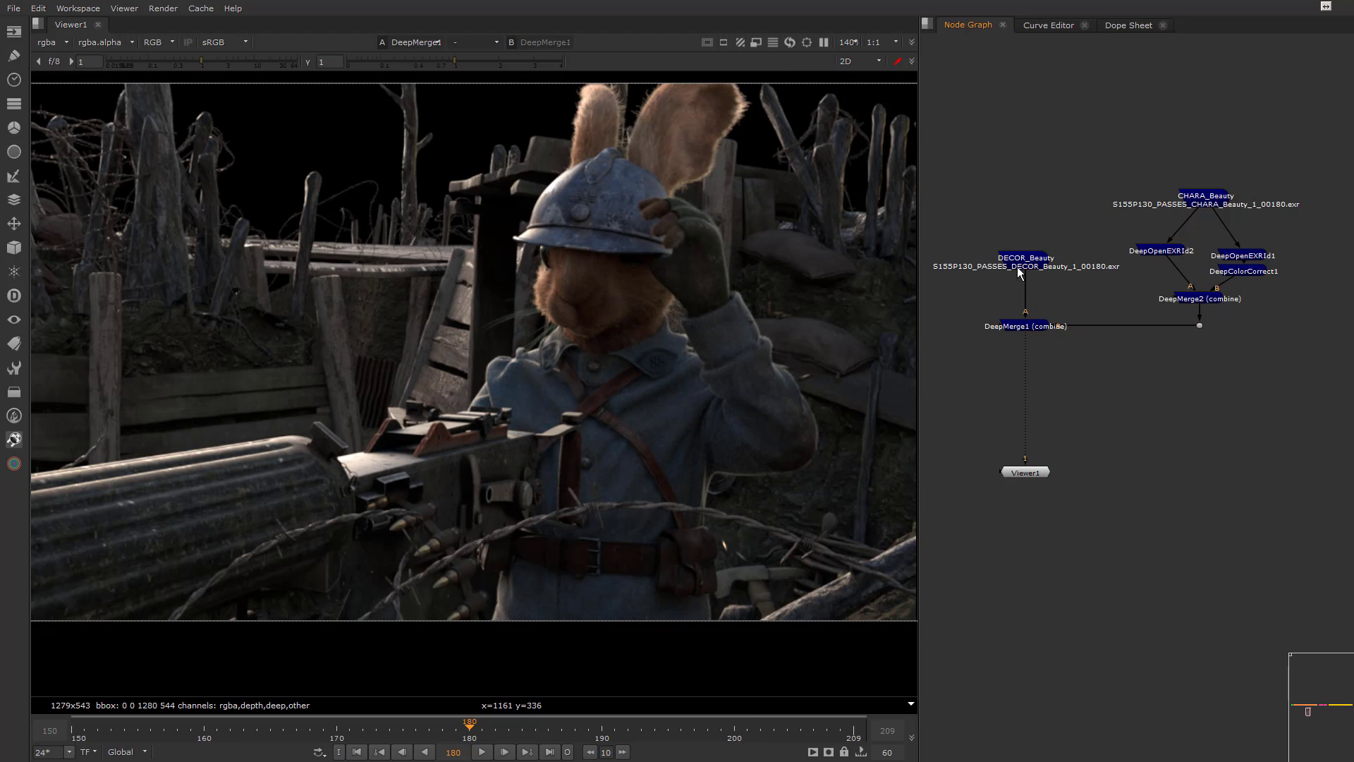
drag(1015, 271, 1014, 233)
click(1020, 329)
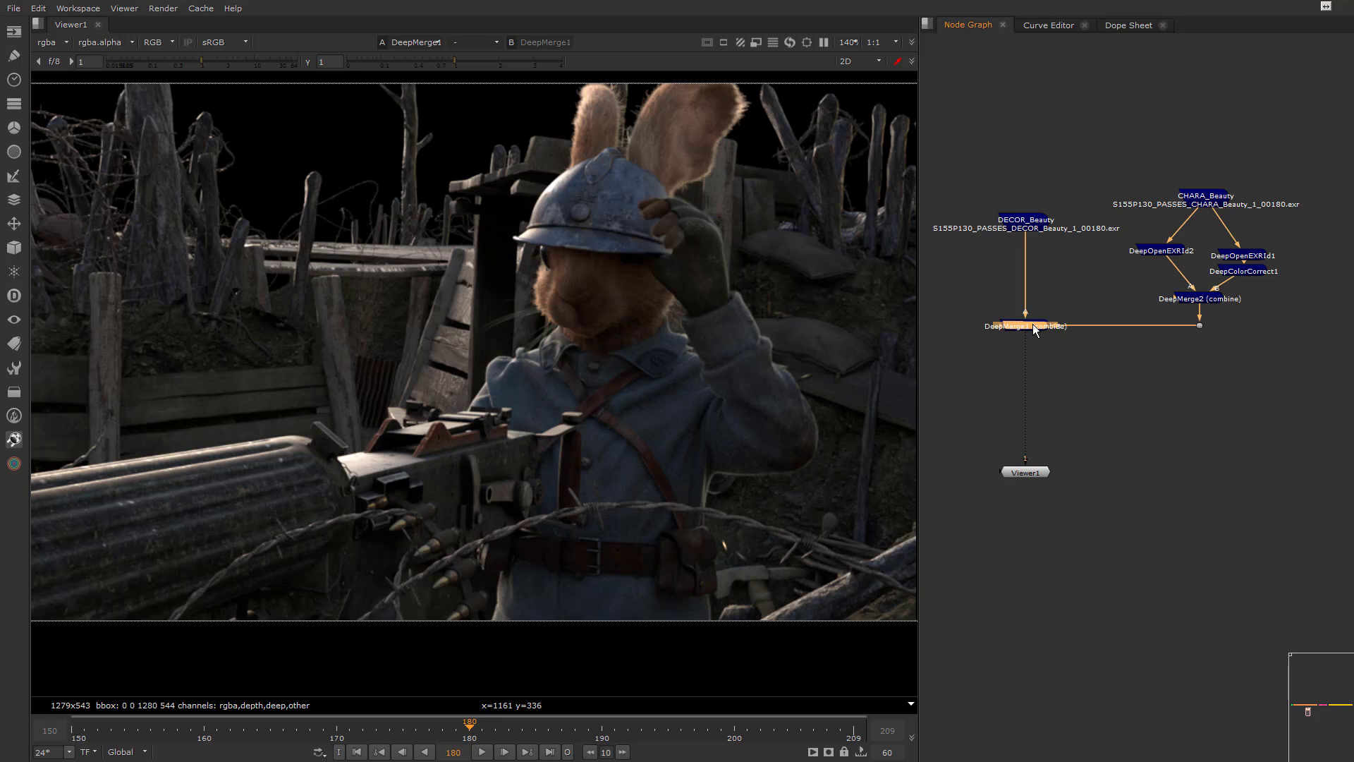
key(shift+x)
drag(977, 290, 1043, 338)
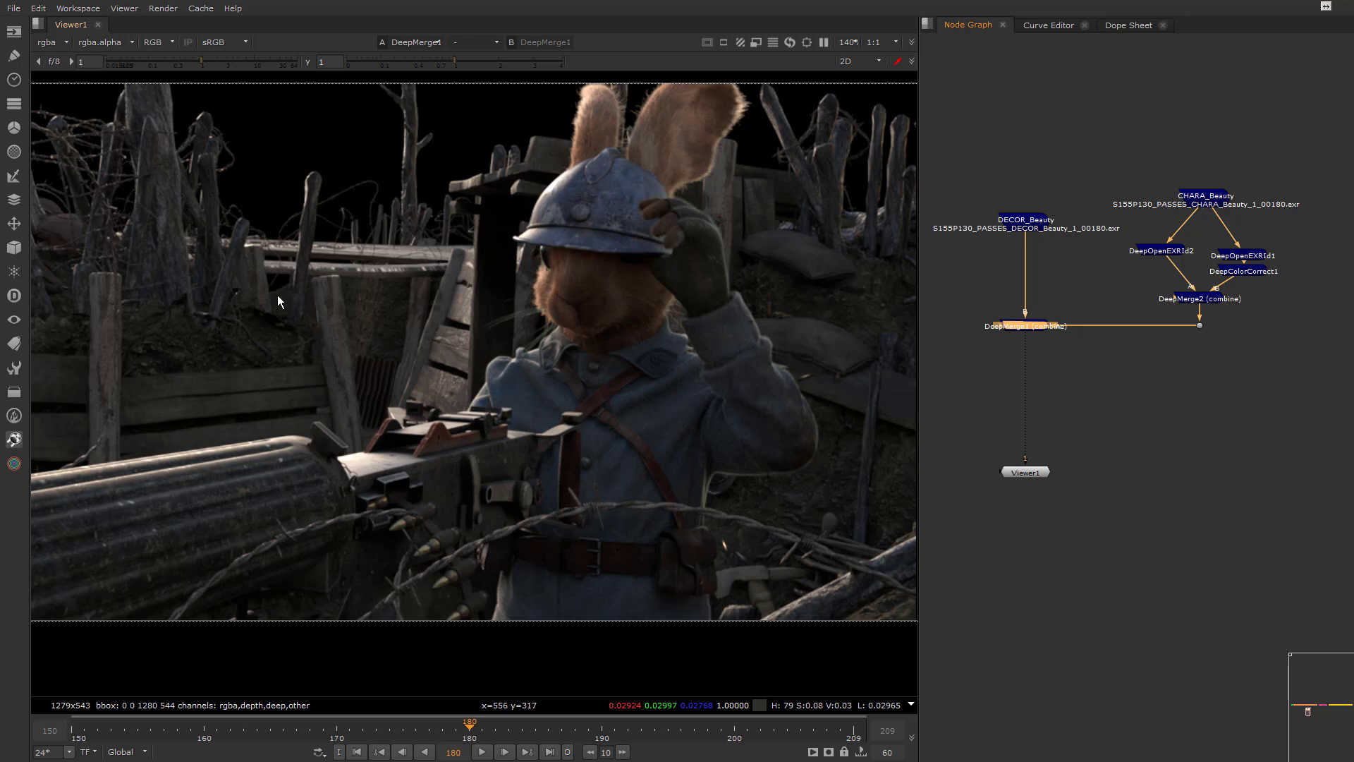
middle_drag(368, 277, 727, 392)
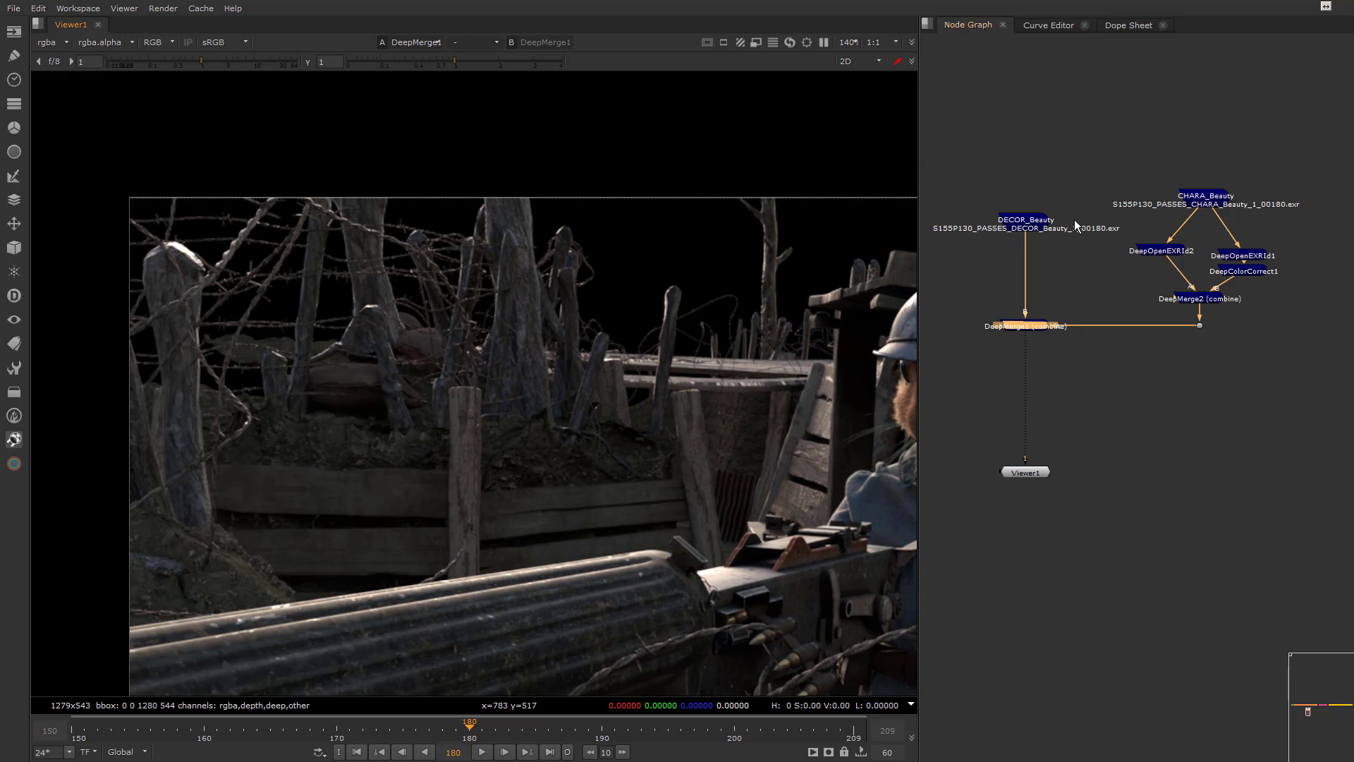
Move DECOR_Beauty higher and insert a DeepOpenEXRId node directly after it
drag(1026, 220, 1018, 154)
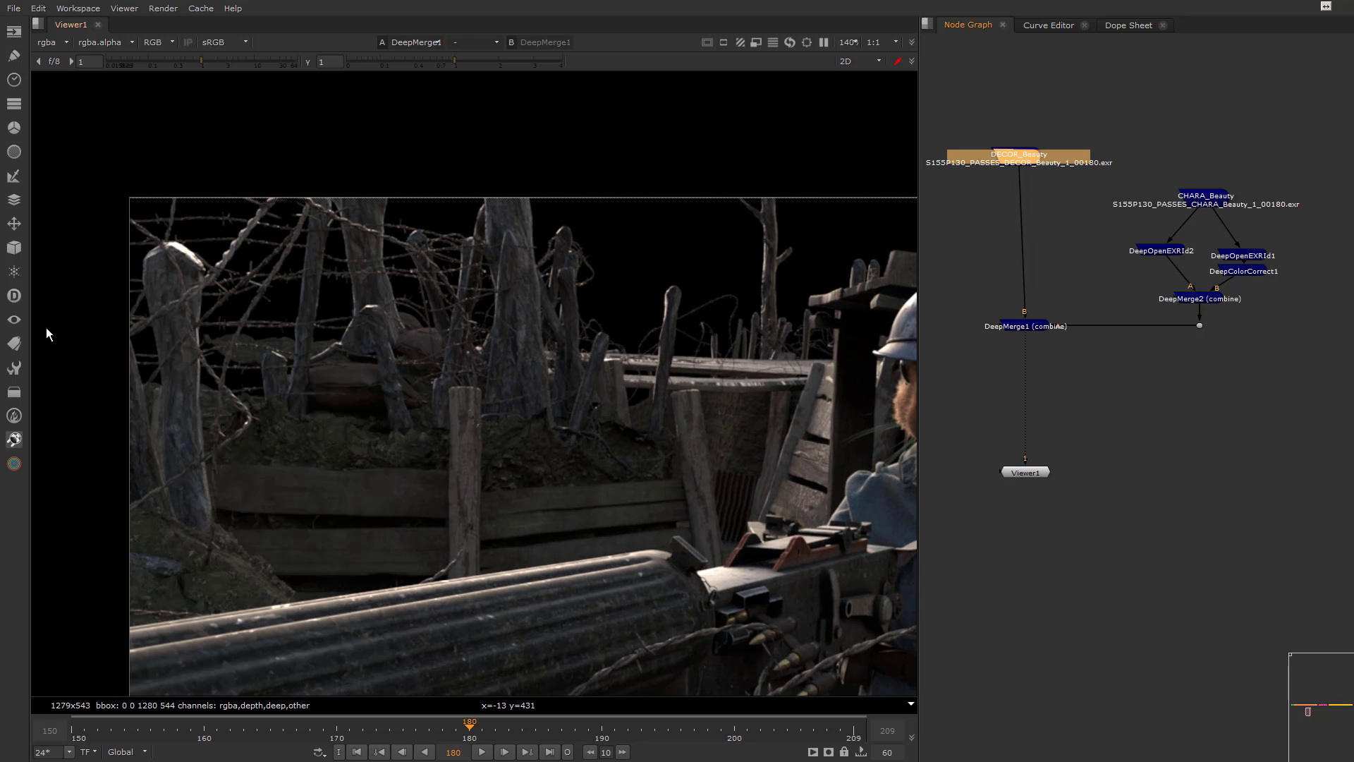
click(14, 296)
click(74, 590)
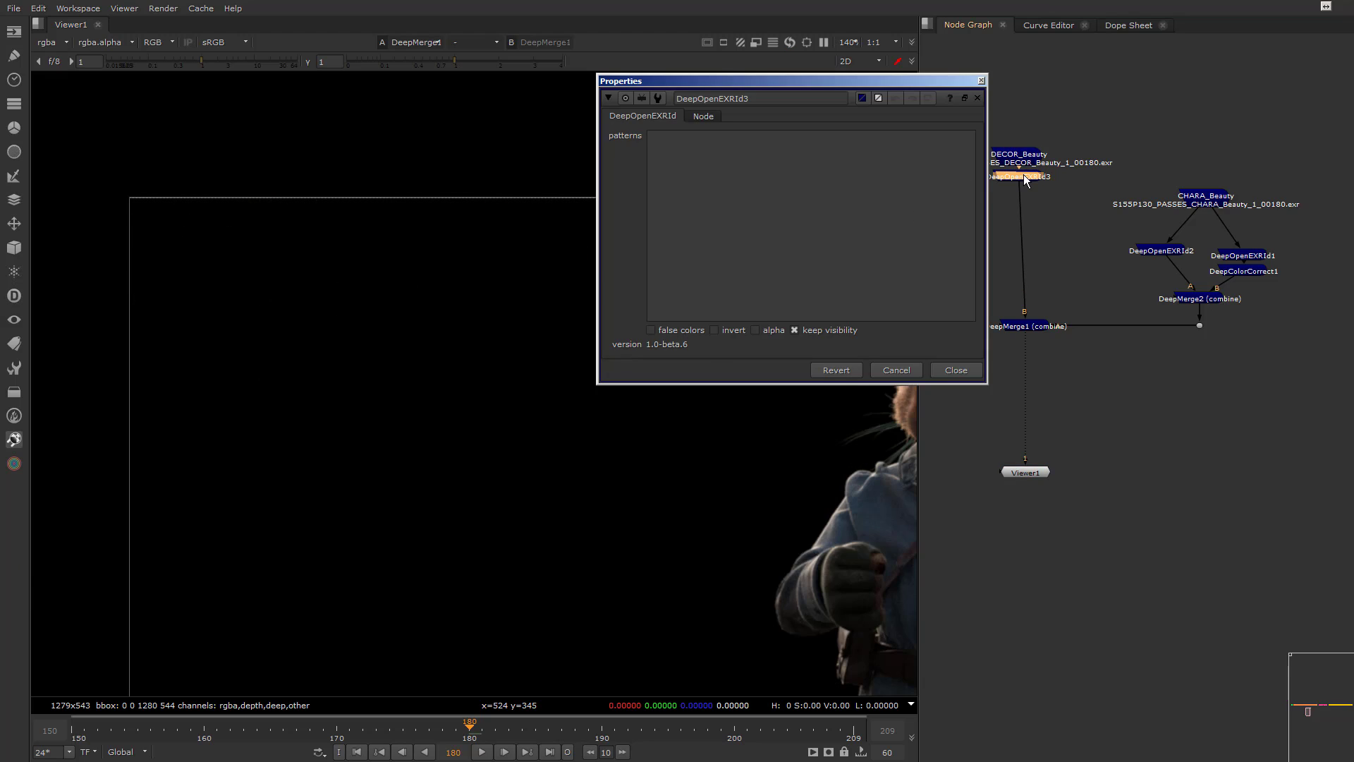
click(953, 370)
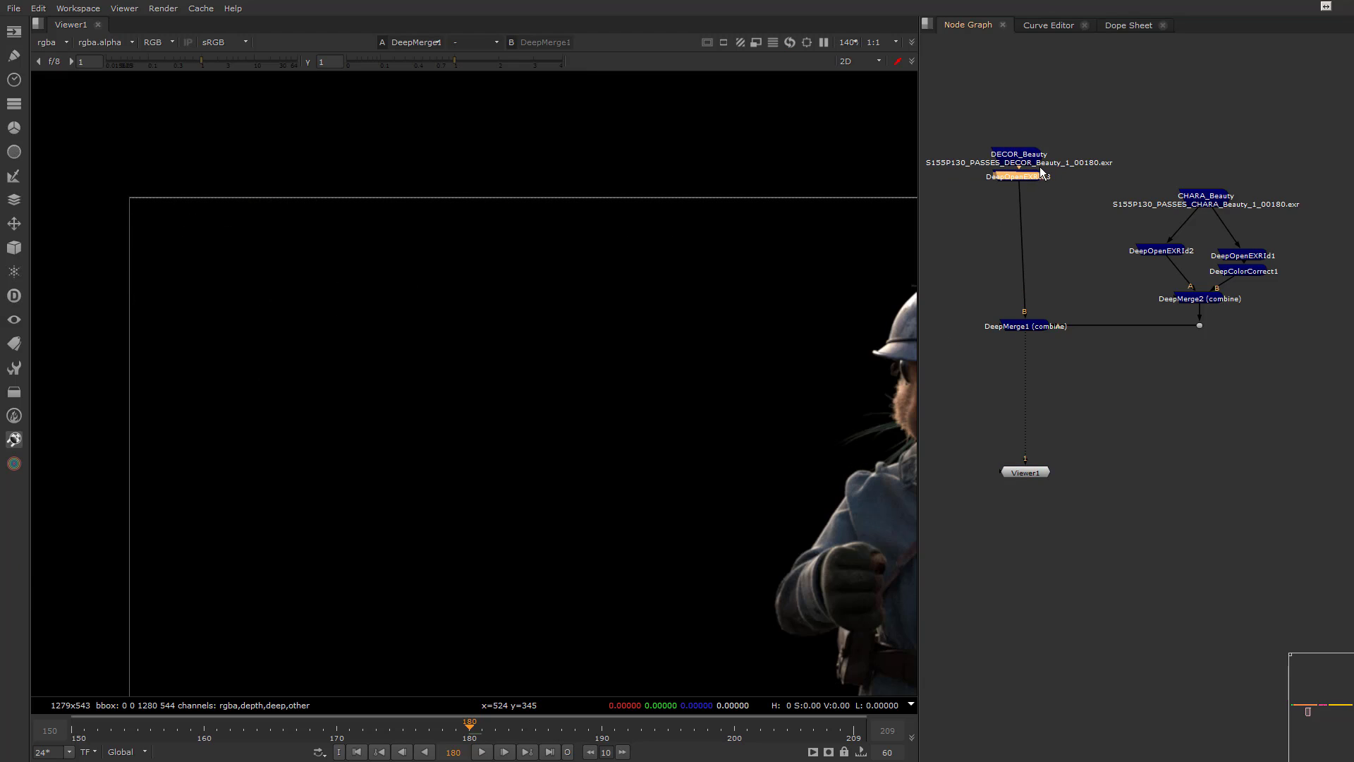
View DeepOpenEXRId3 and move Viewer1 below the character branch
key(1)
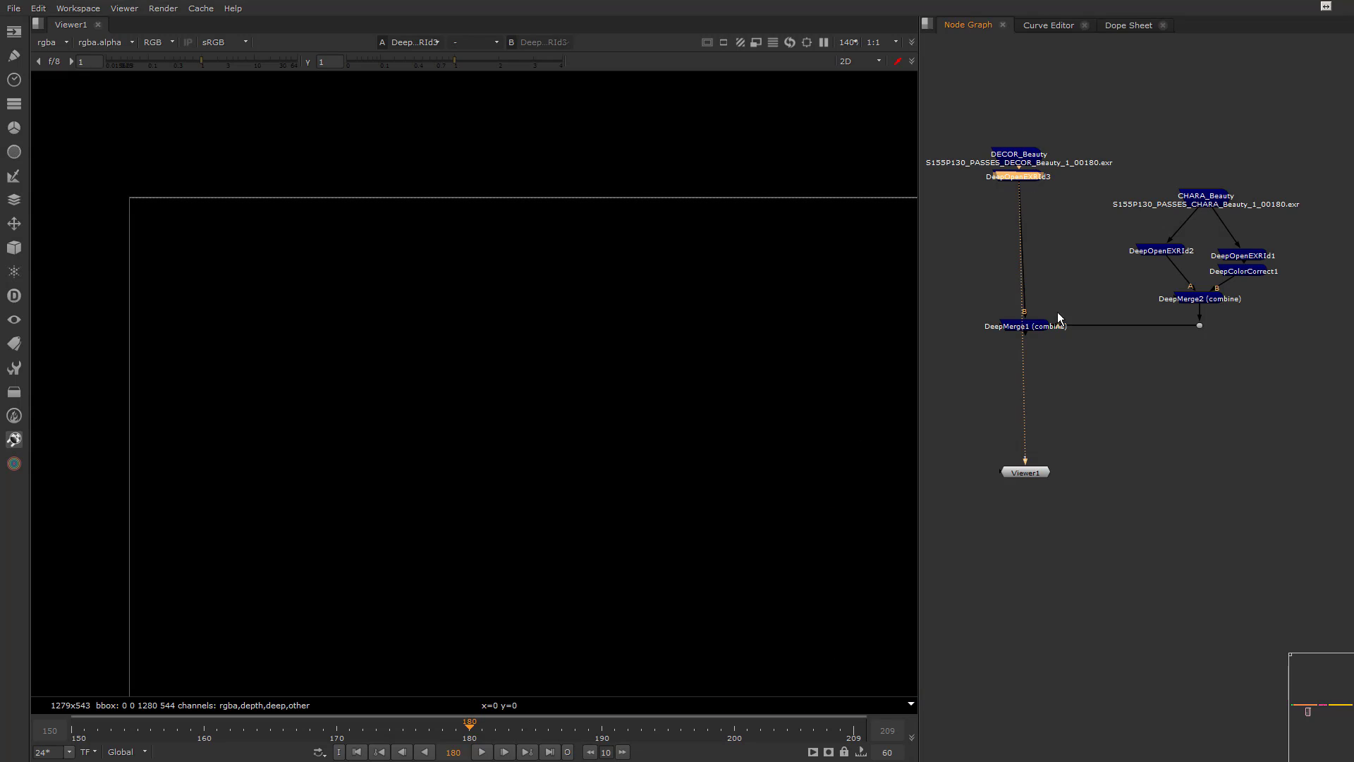
drag(1030, 465, 1170, 418)
drag(1035, 473, 1229, 375)
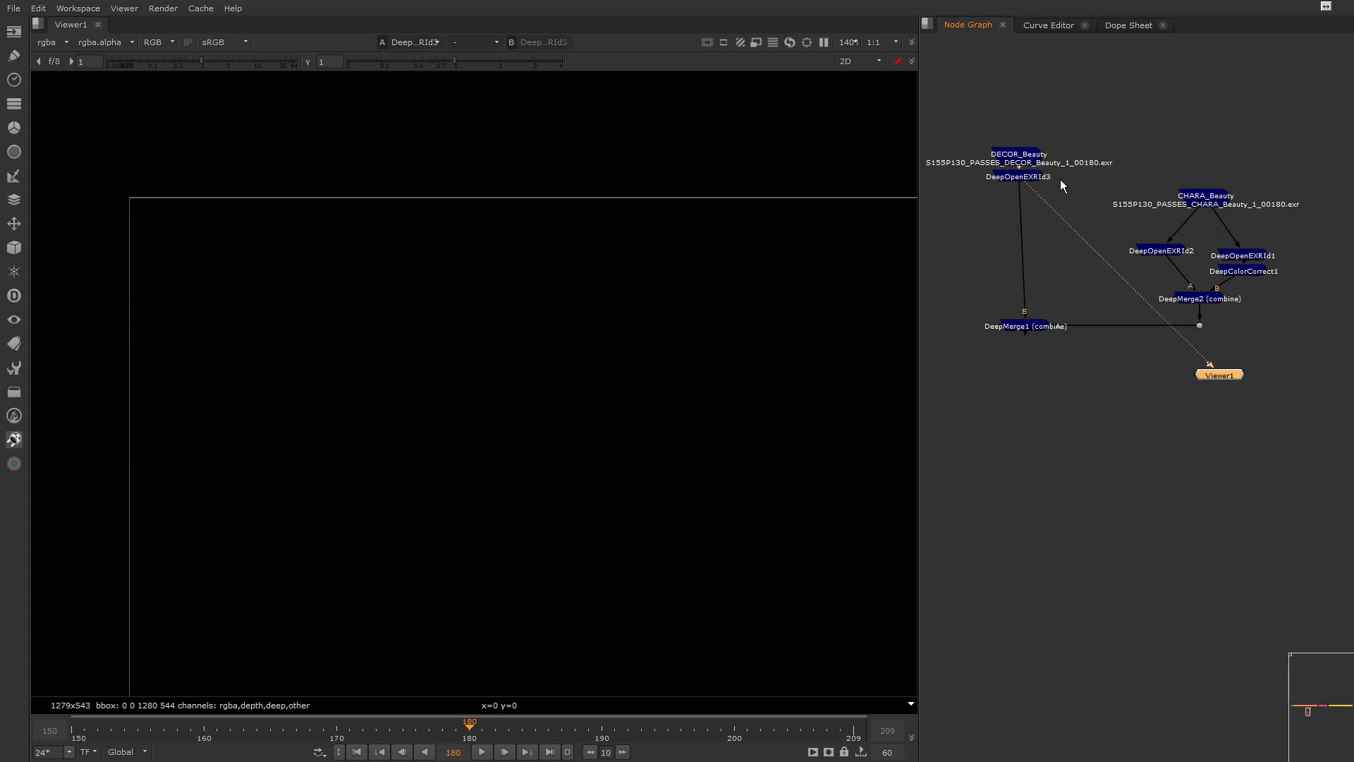
Enable false colors on DeepOpenEXRId3 and pick the background barbed wire as its pattern
click(1027, 180)
double_click(1027, 179)
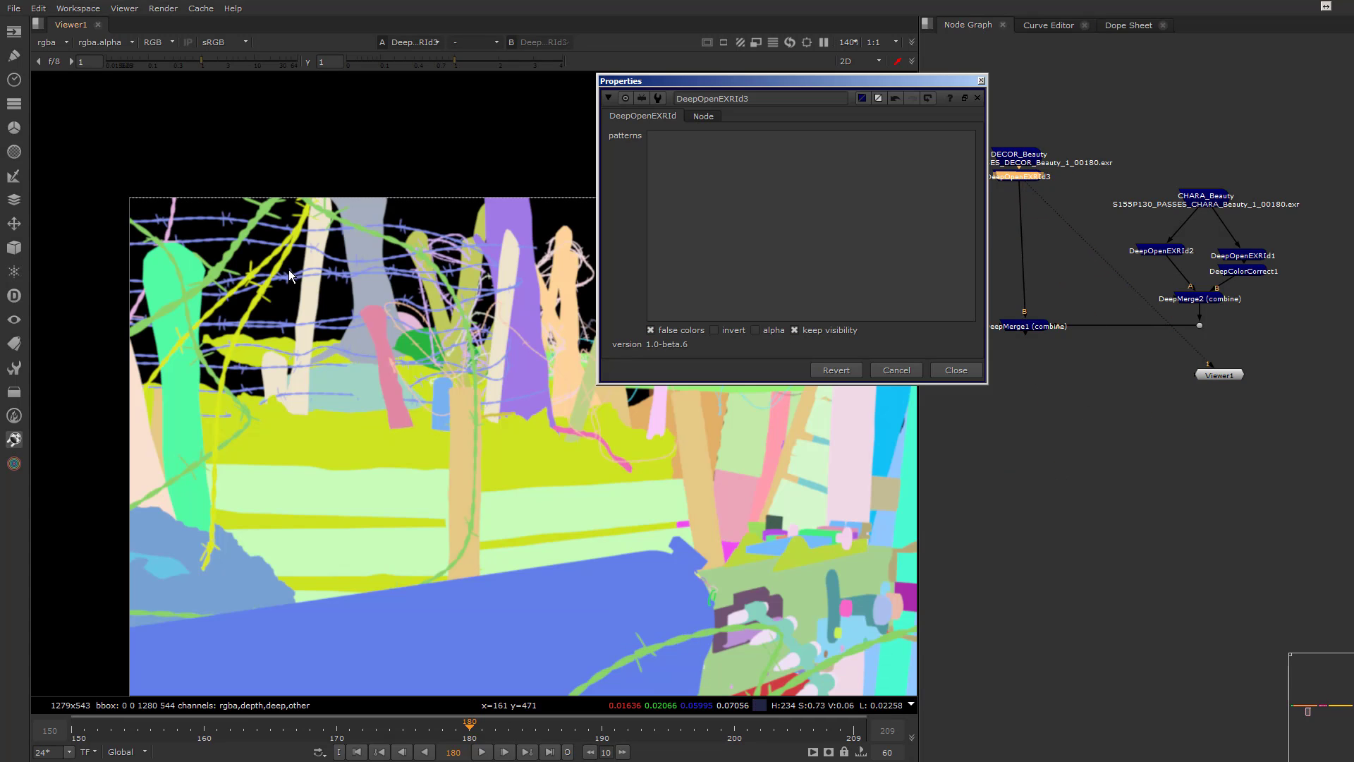
scroll(295, 282, up, 6)
click(298, 298)
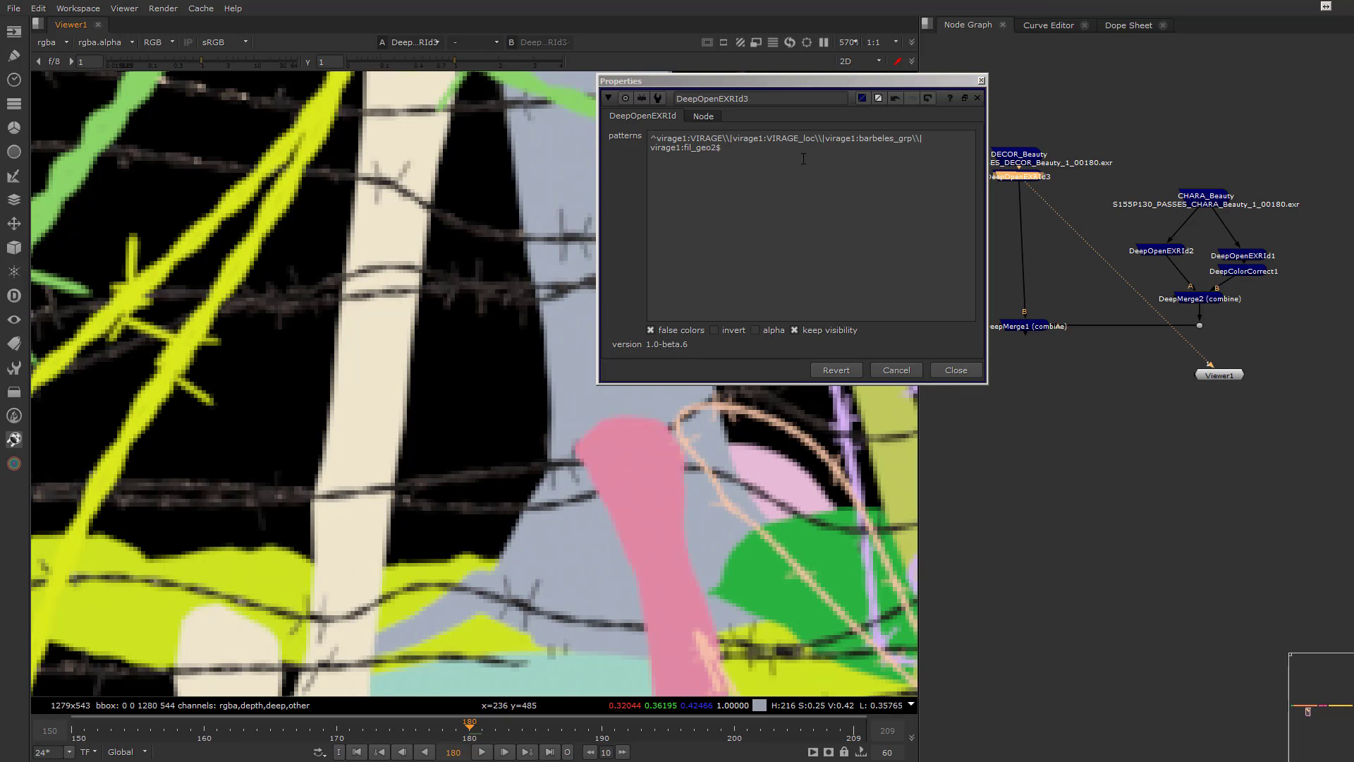
Trim the picked DeepOpenEXRId3 pattern to a shorter name that matches all the barbed wires, and inspect the set
drag(861, 139, 605, 139)
key(BackSpace)
drag(785, 138, 687, 138)
key(BackSpace)
click(956, 372)
scroll(703, 338, down, 9)
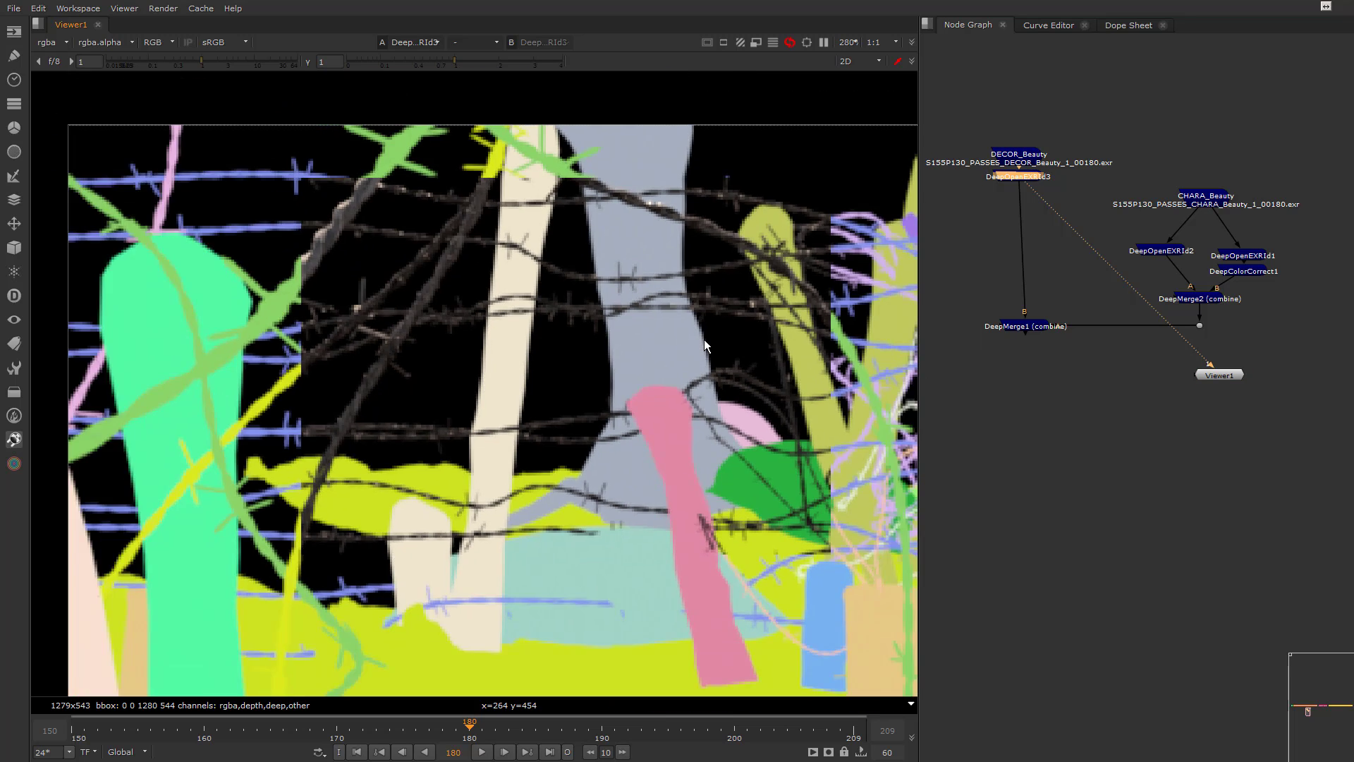
middle_drag(702, 336, 369, 301)
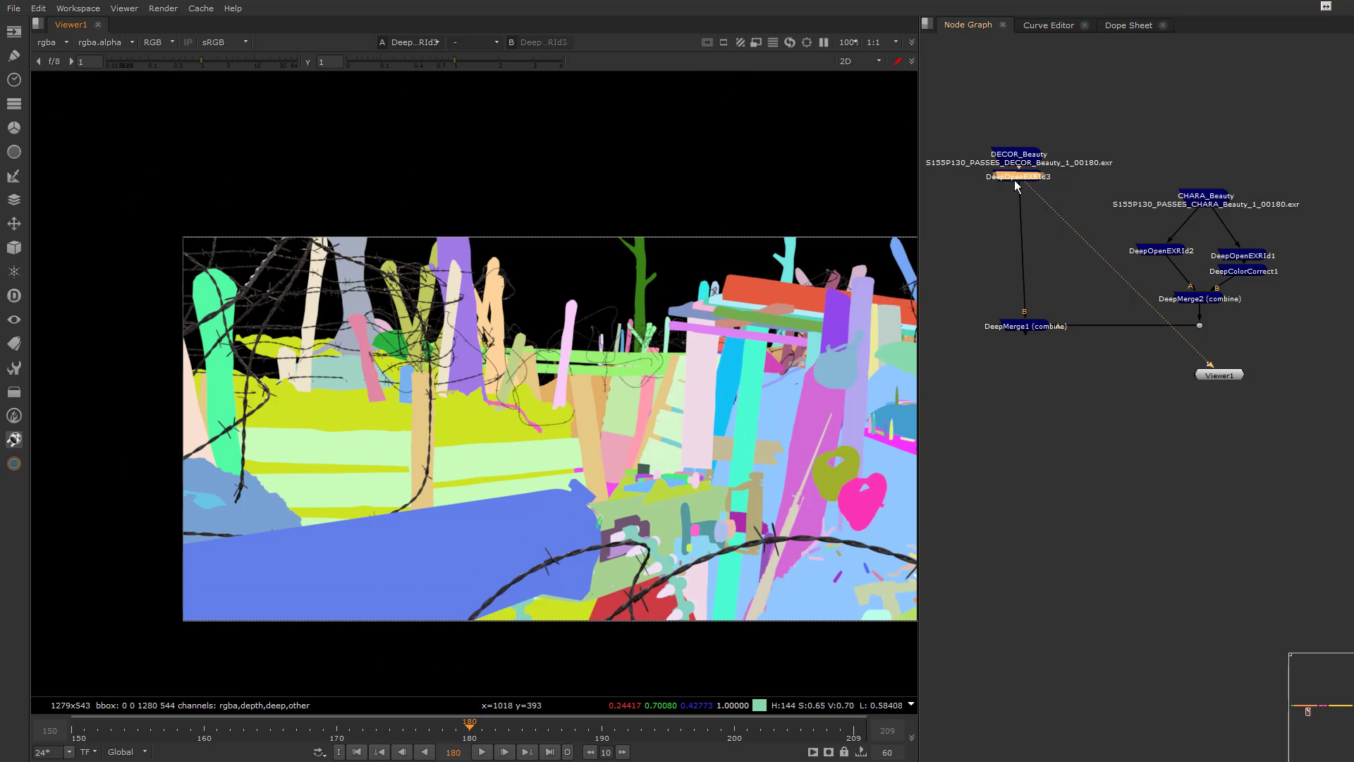
Move DeepOpenEXRId3 aside, inspect the wires closely and restore the full path ending in virage1:fil_geo2 as its pattern
drag(1017, 185, 1070, 188)
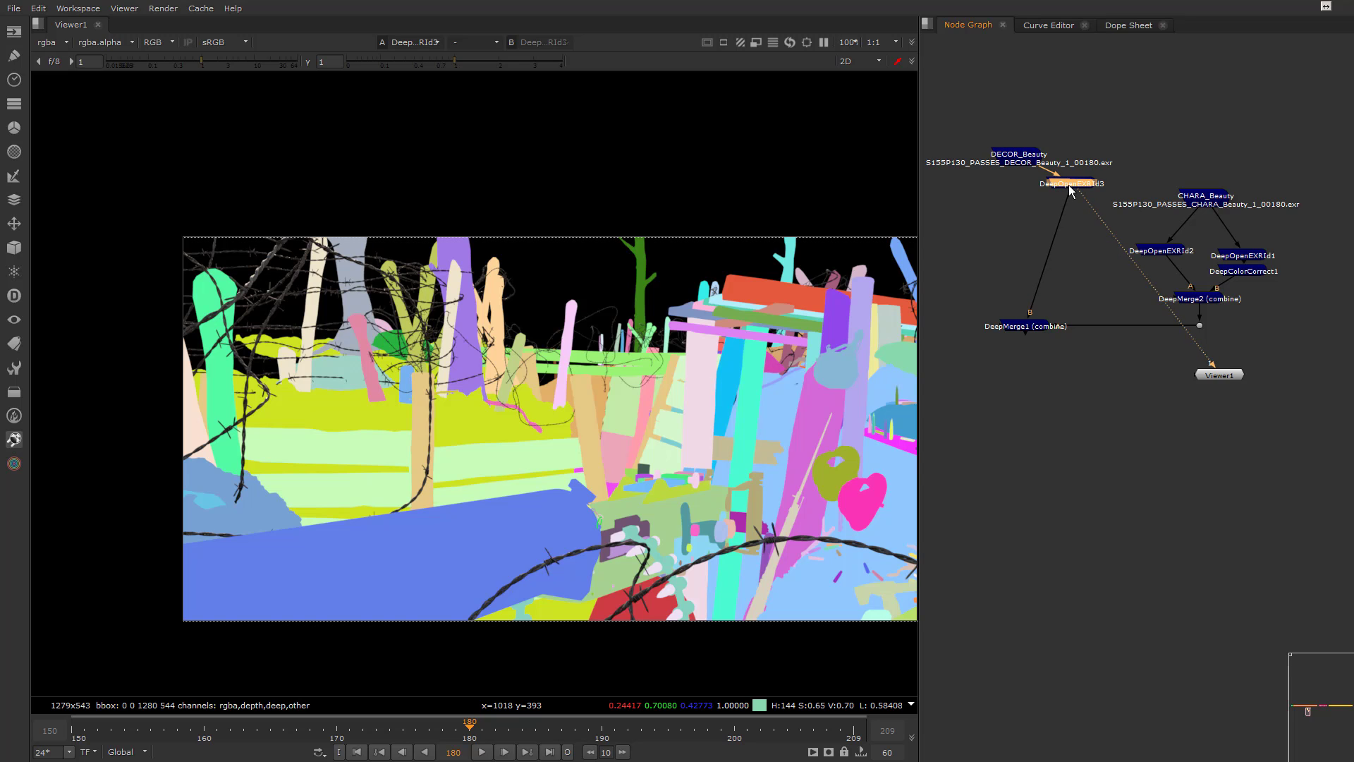
scroll(358, 291, up, 4)
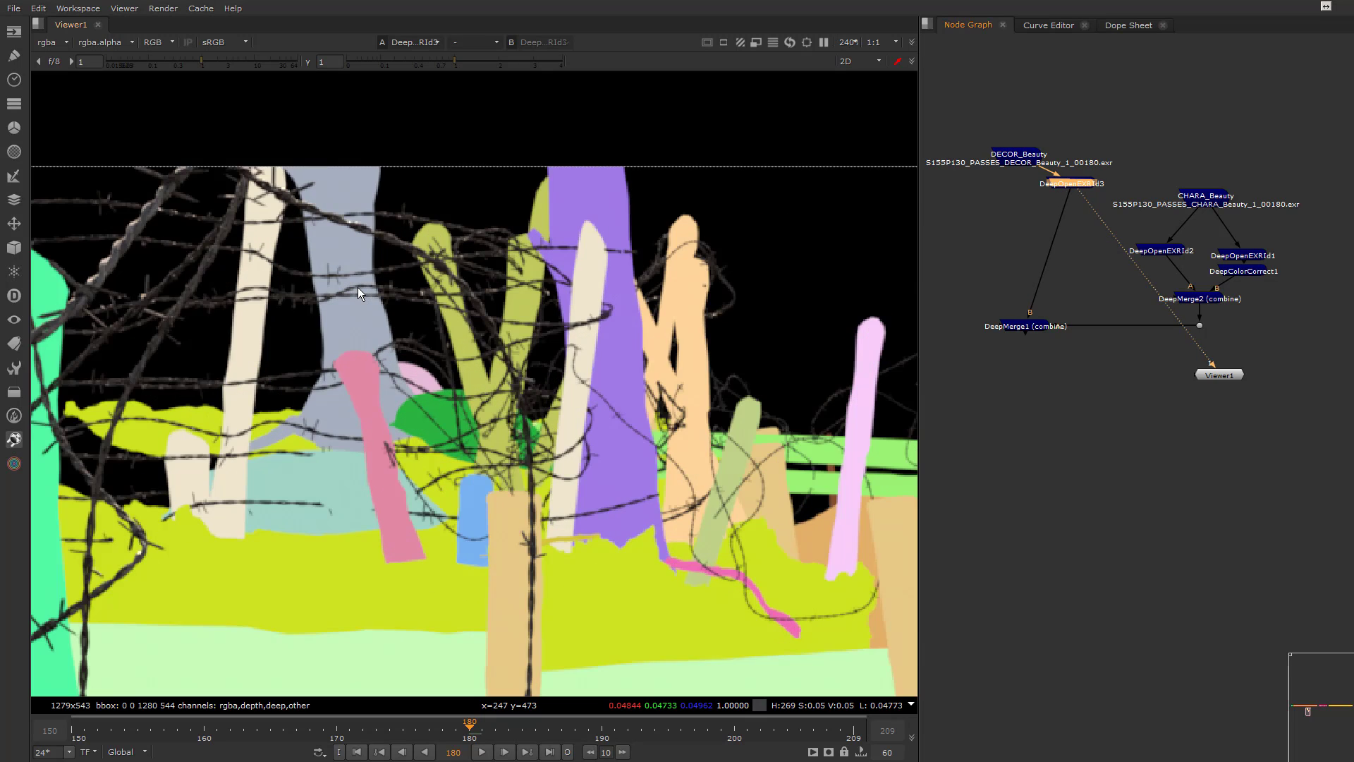
scroll(358, 286, up, 3)
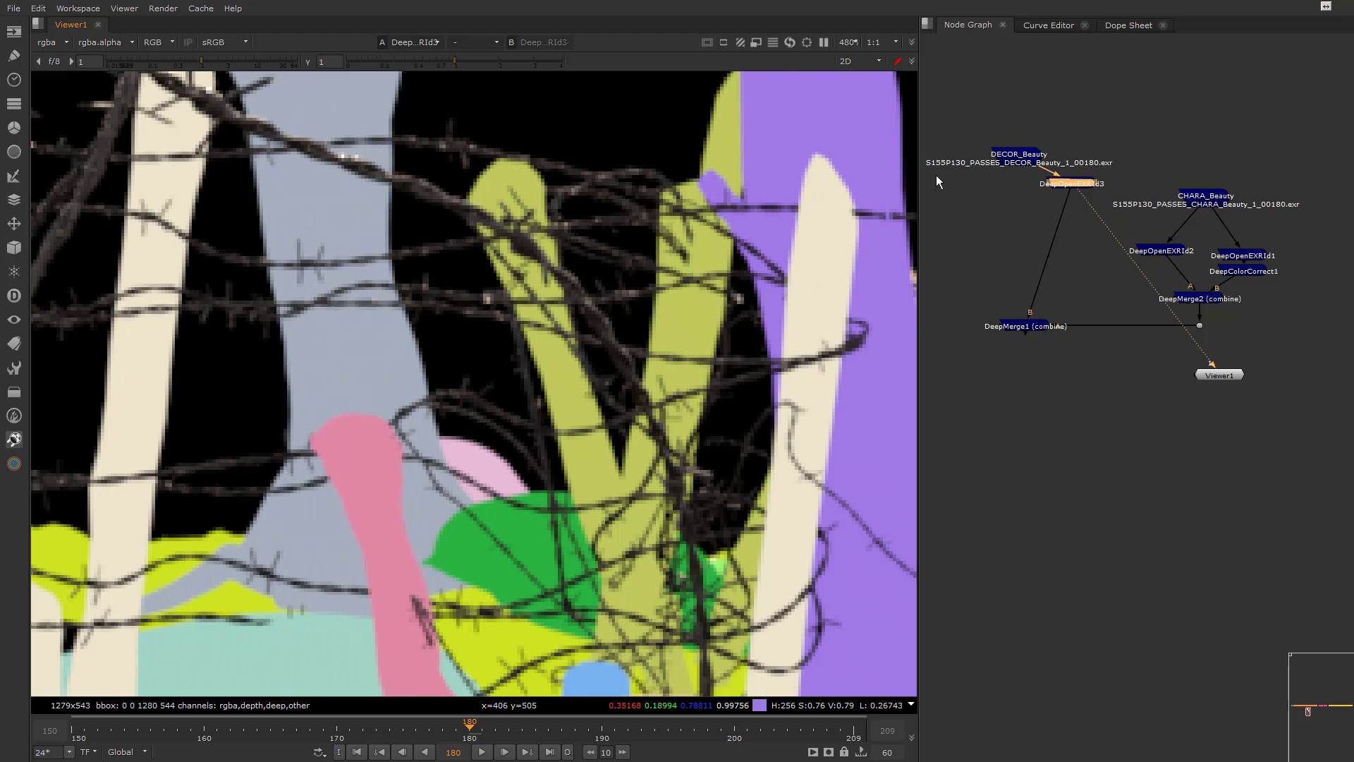
double_click(1072, 183)
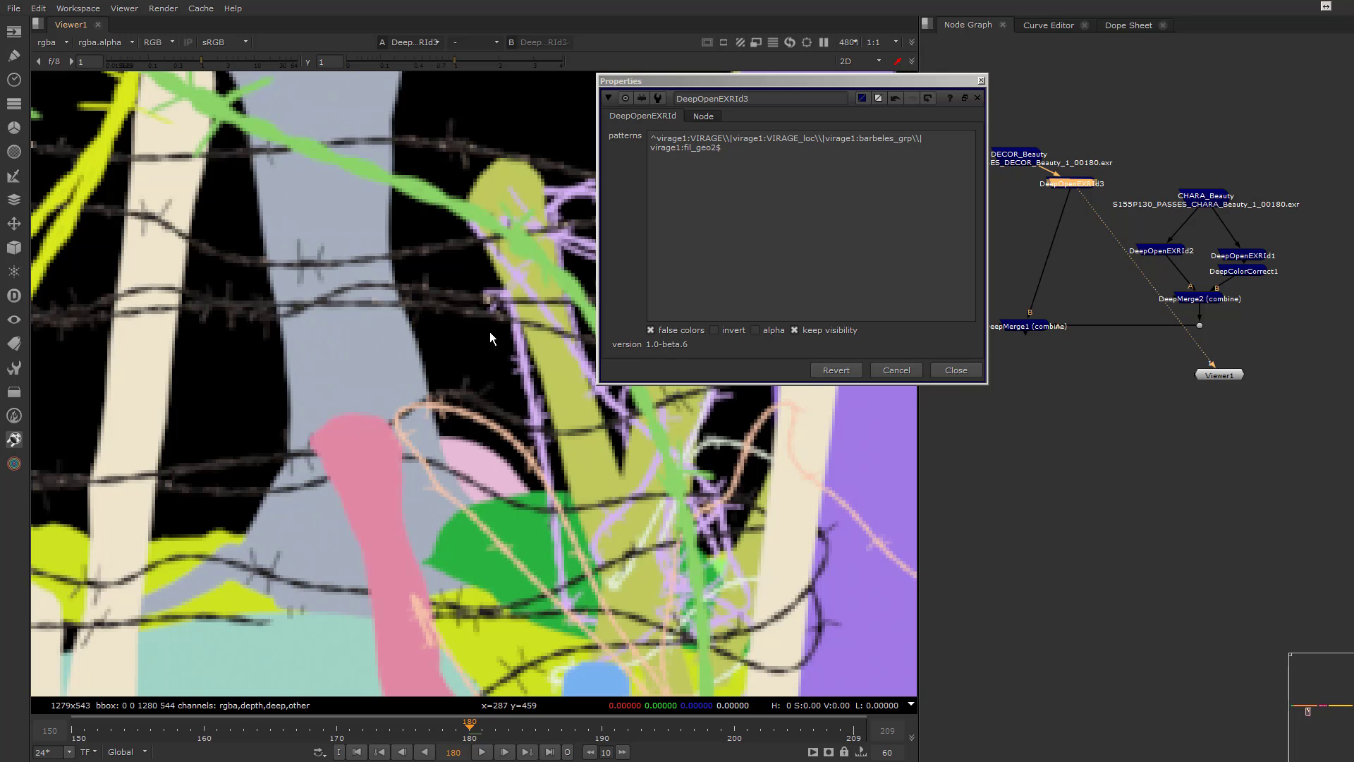
Clear the DeepOpenEXRId3 pattern and pick the background barbed wires ending in virage1:fil_geo2 again
click(476, 358)
scroll(478, 355, down, 7)
scroll(463, 350, up, 3)
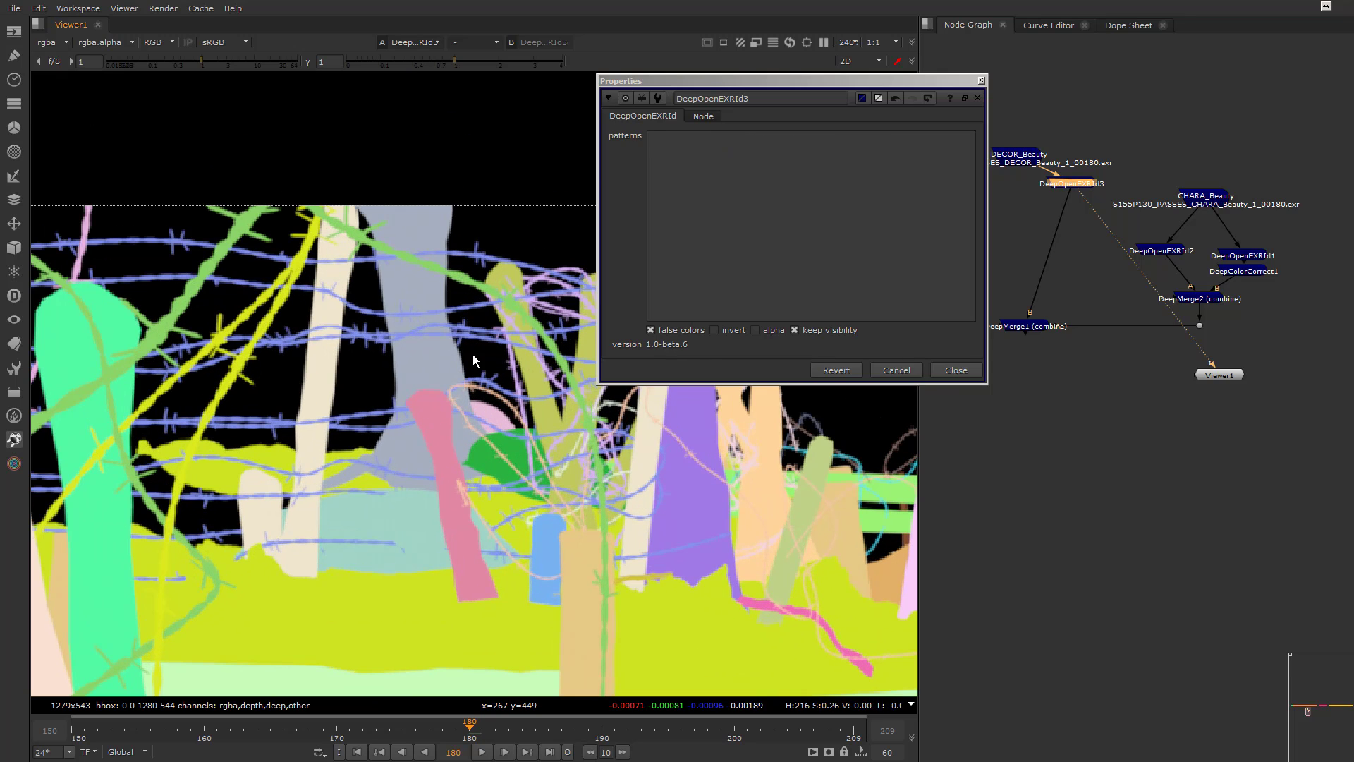
click(475, 339)
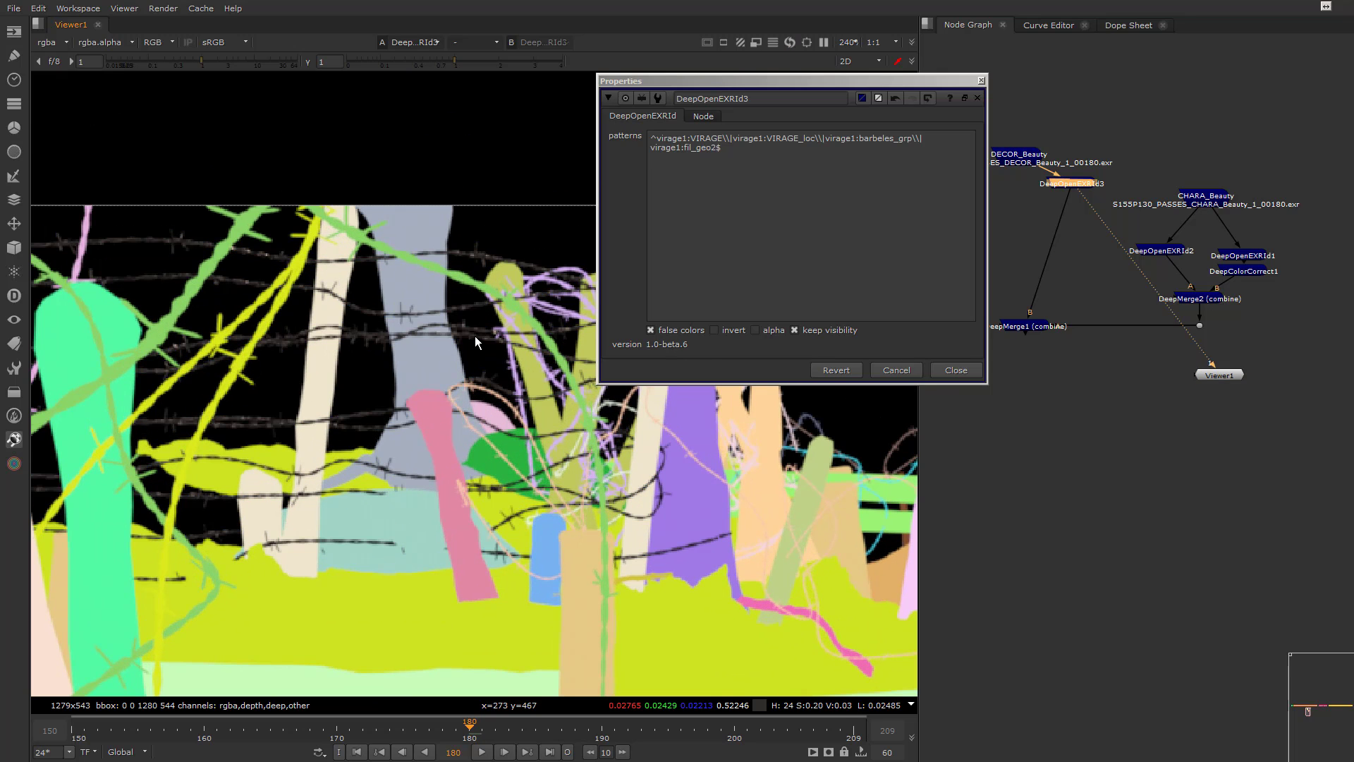
scroll(468, 400, down, 3)
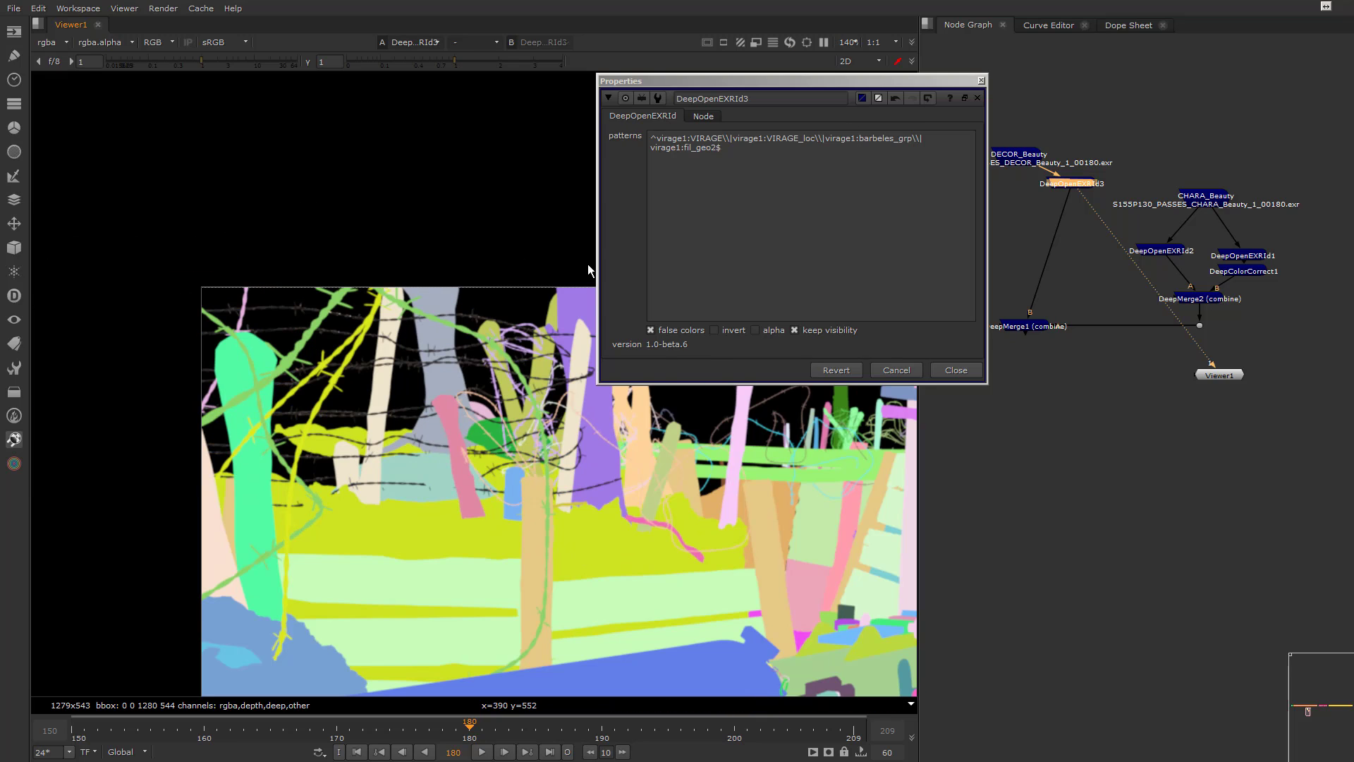
Pick the foreground barbed wire as the DeepOpenEXRId3 pattern, then replace it with the wire tangle around the crossed posts
click(314, 519)
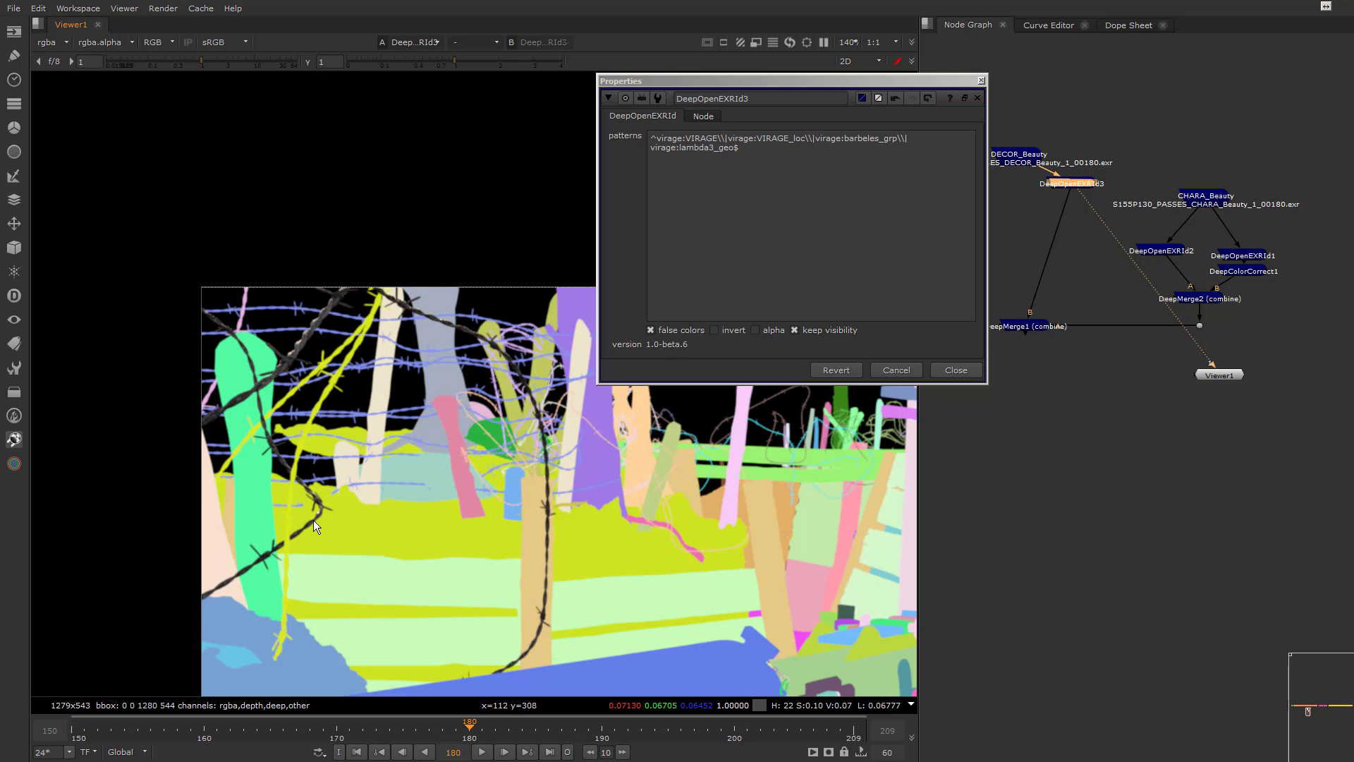
scroll(475, 397, down, 5)
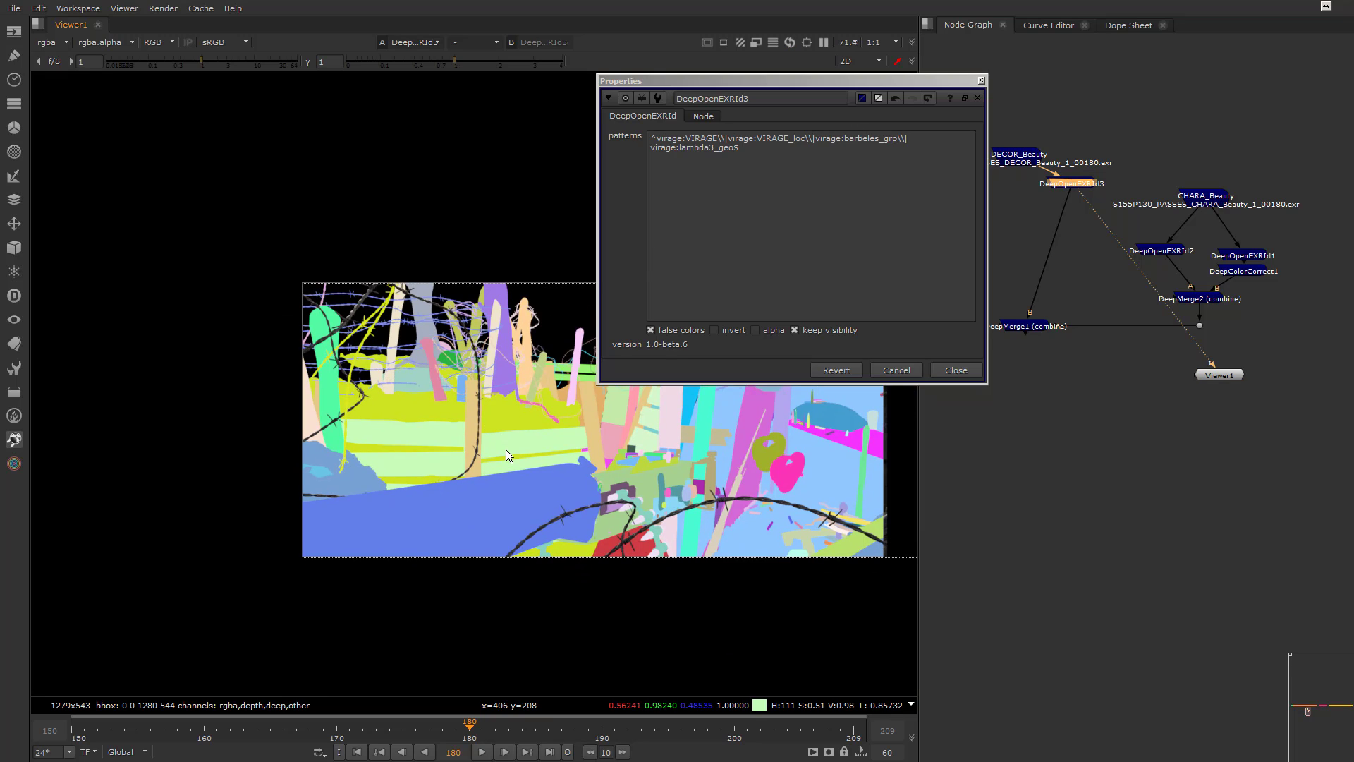
scroll(587, 512, up, 4)
scroll(654, 492, down, 2)
scroll(514, 435, up, 5)
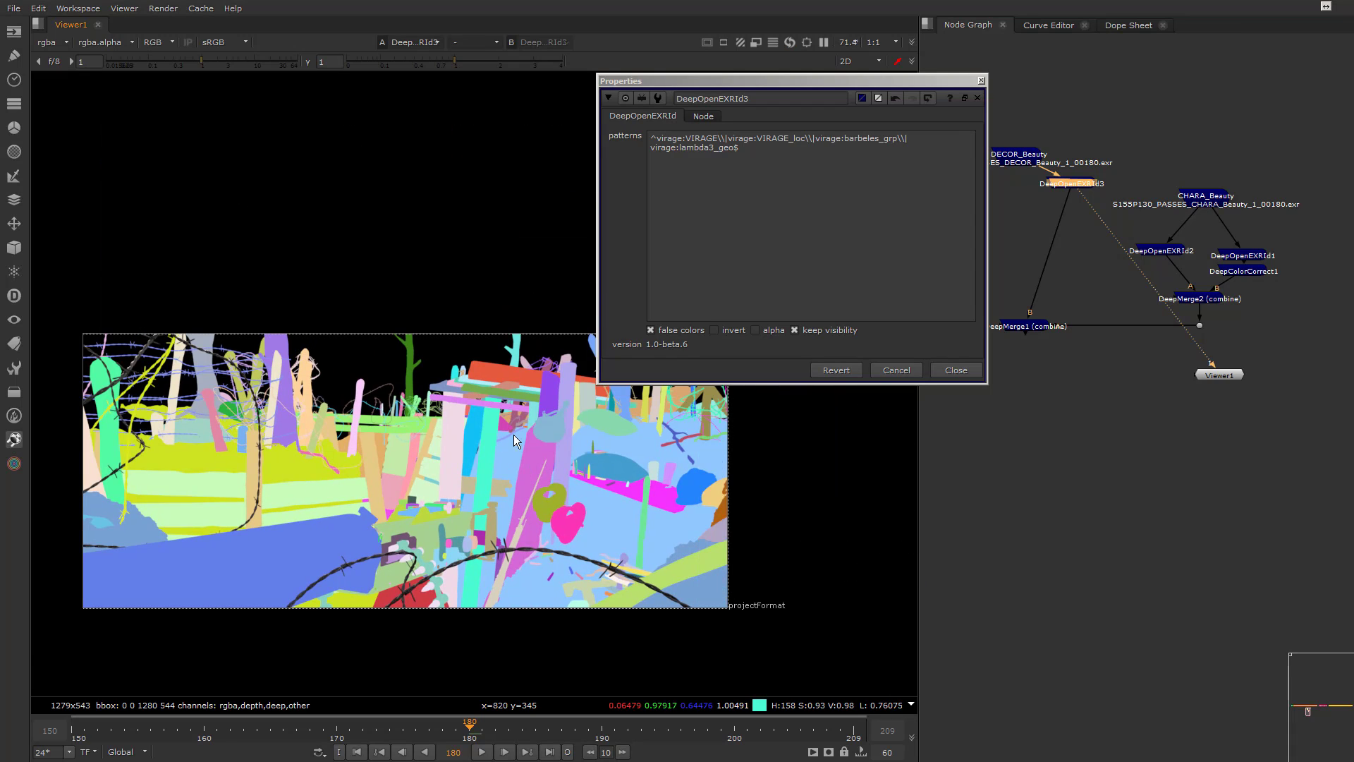
click(530, 409)
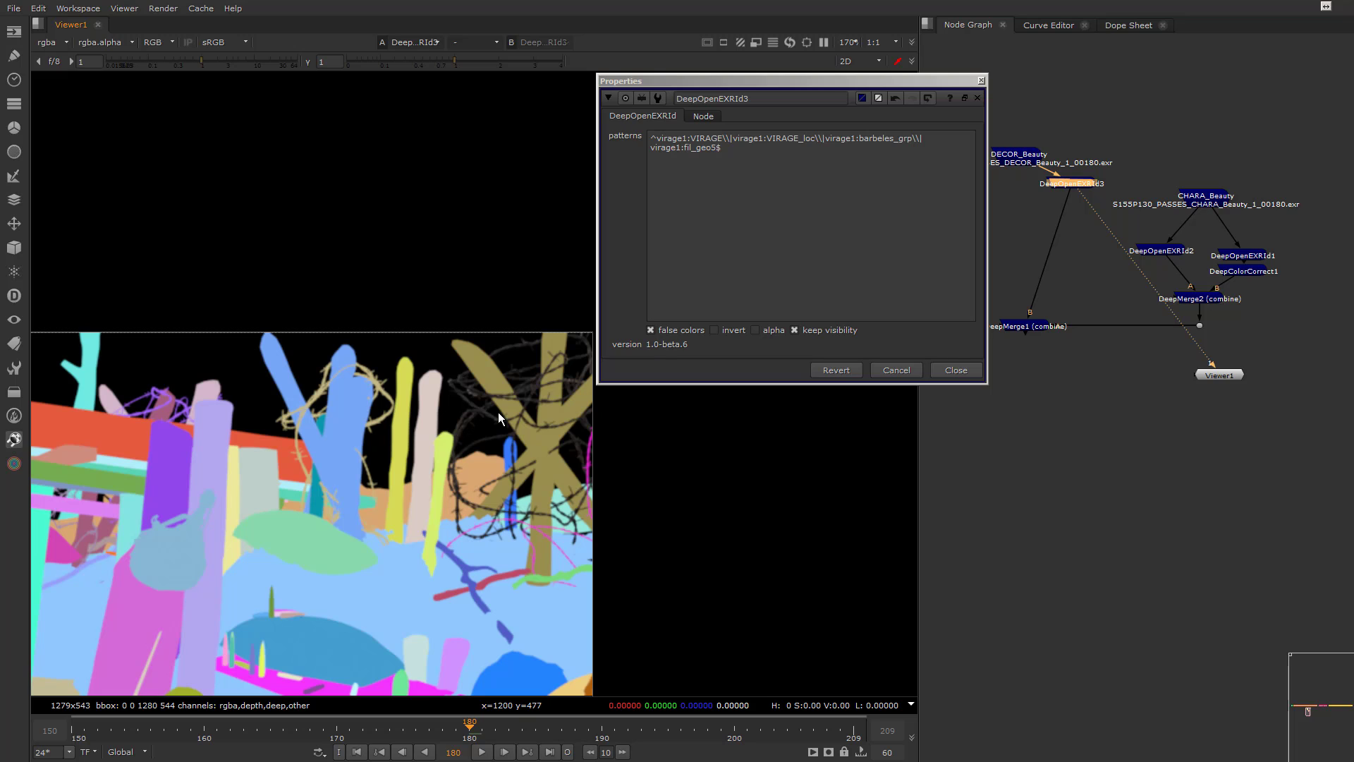
scroll(256, 447, down, 4)
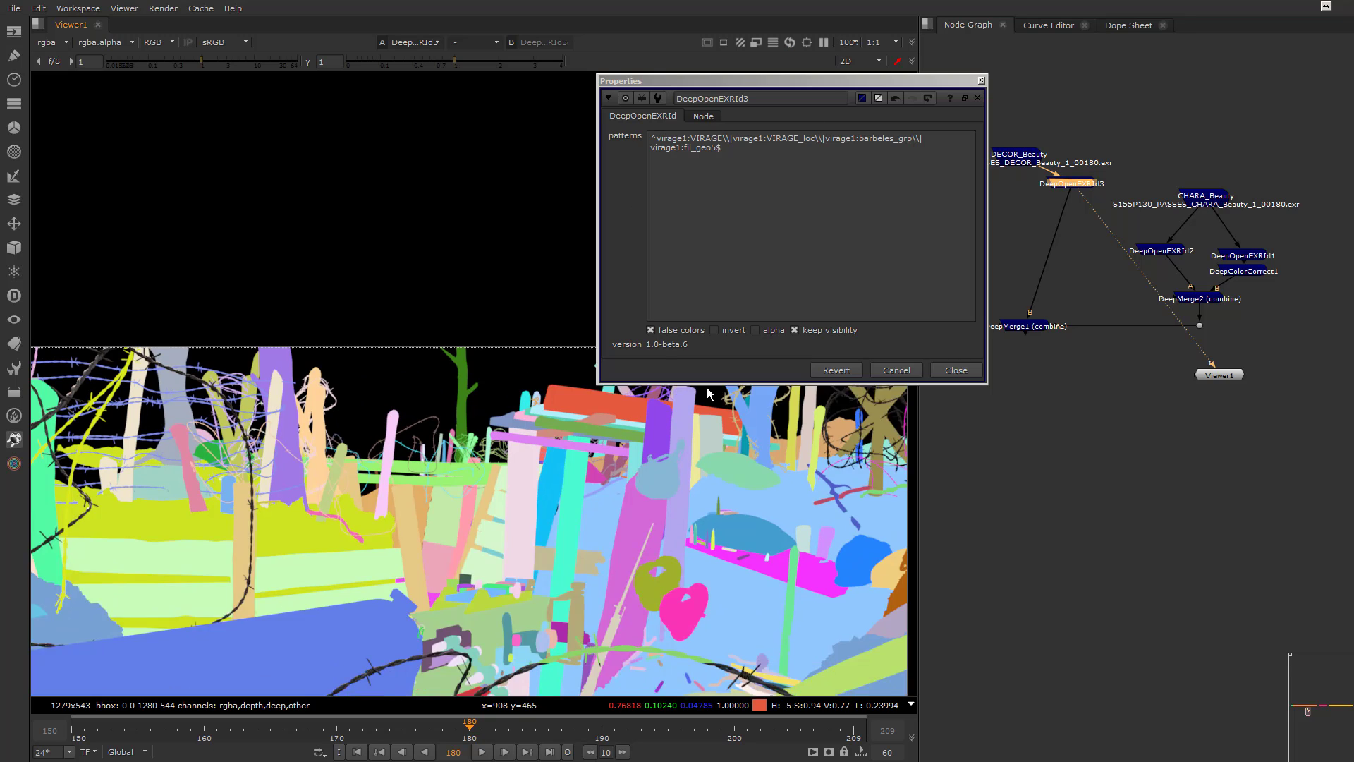
Switch the DeepOpenEXRId3 pattern to the background wires ending in fil_geo2, then back to the tangle ending in fil_geo5
middle_drag(808, 449, 667, 444)
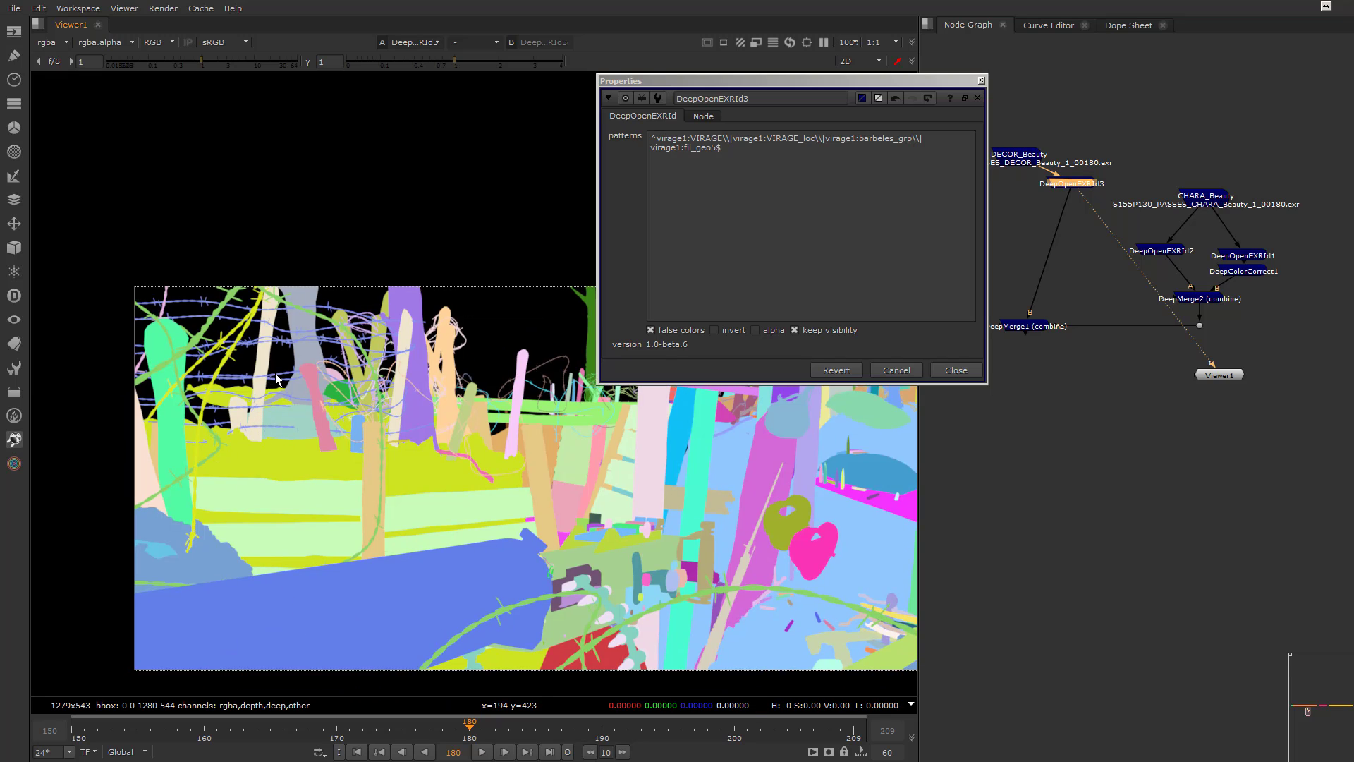
middle_drag(560, 444, 390, 475)
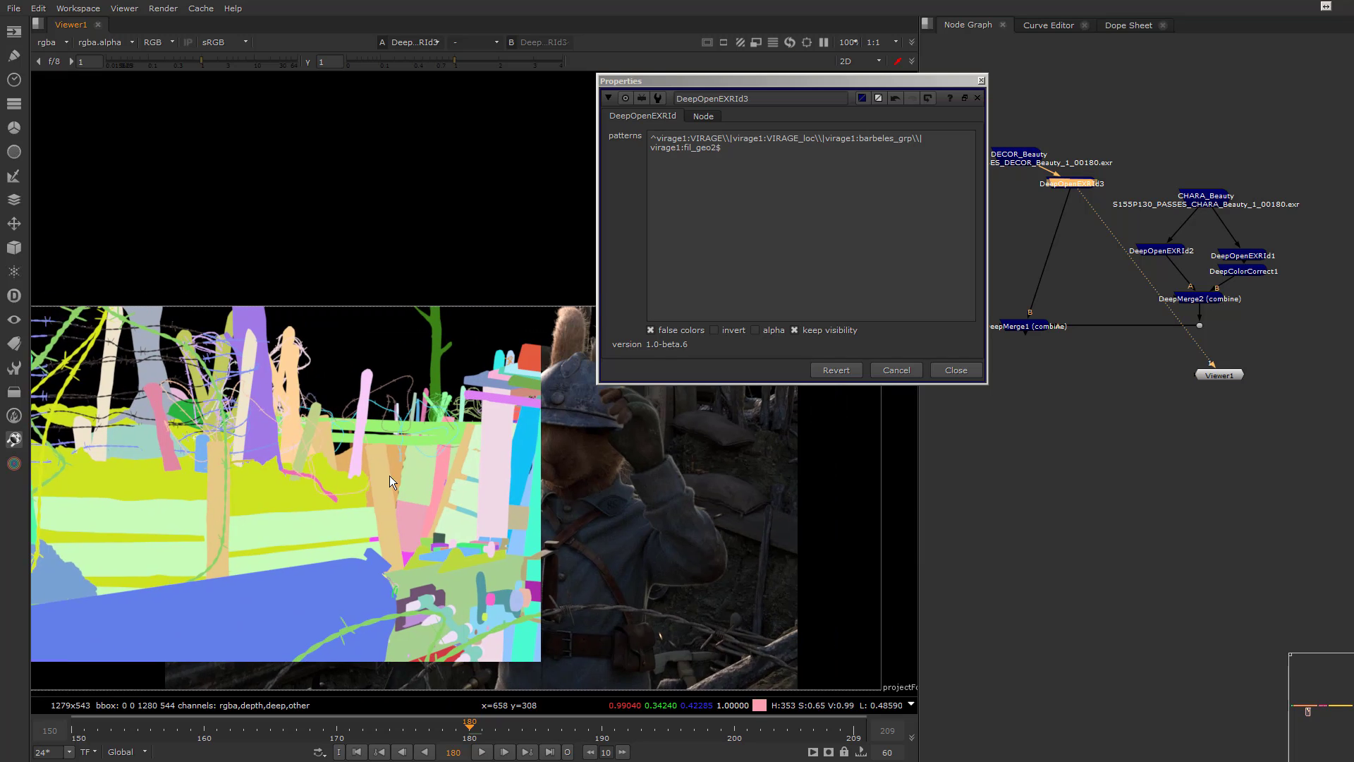
middle_drag(612, 470, 501, 472)
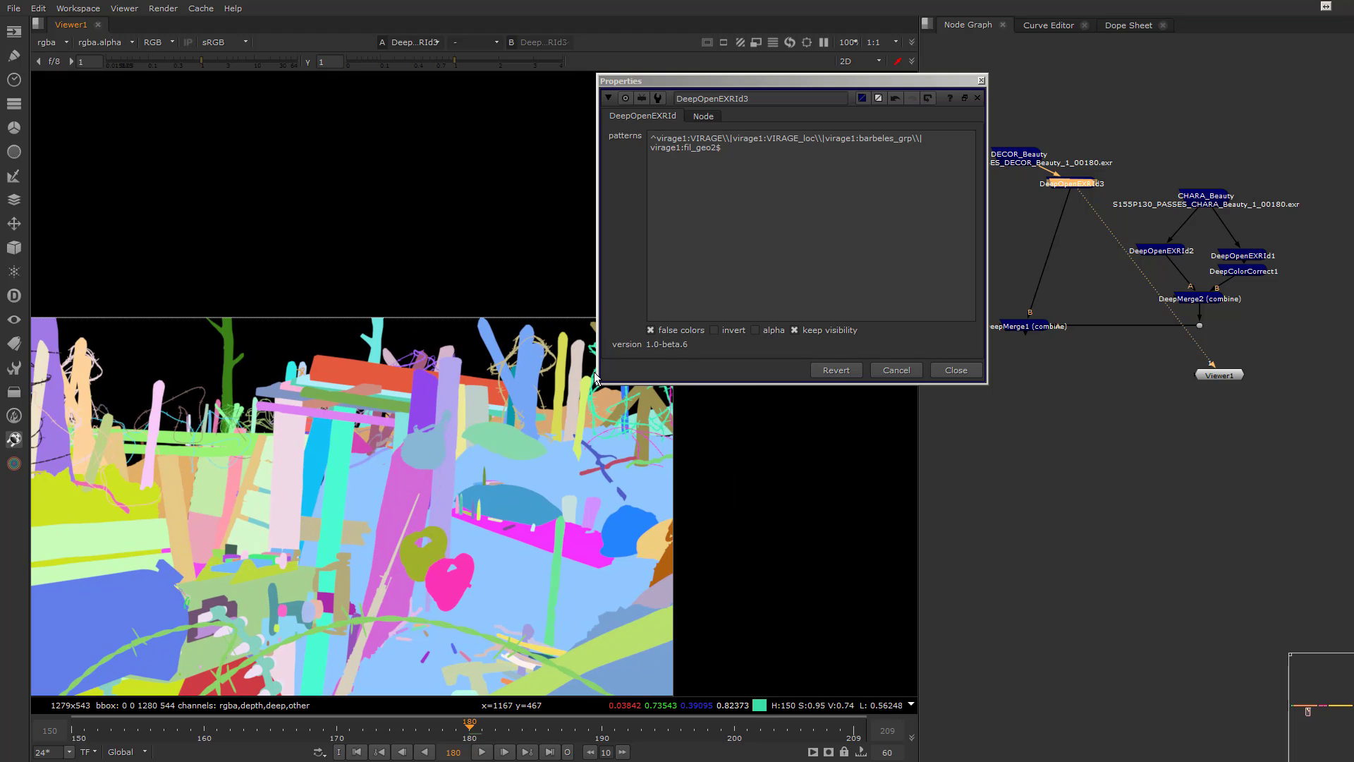
key(BackSpace)
text(5)
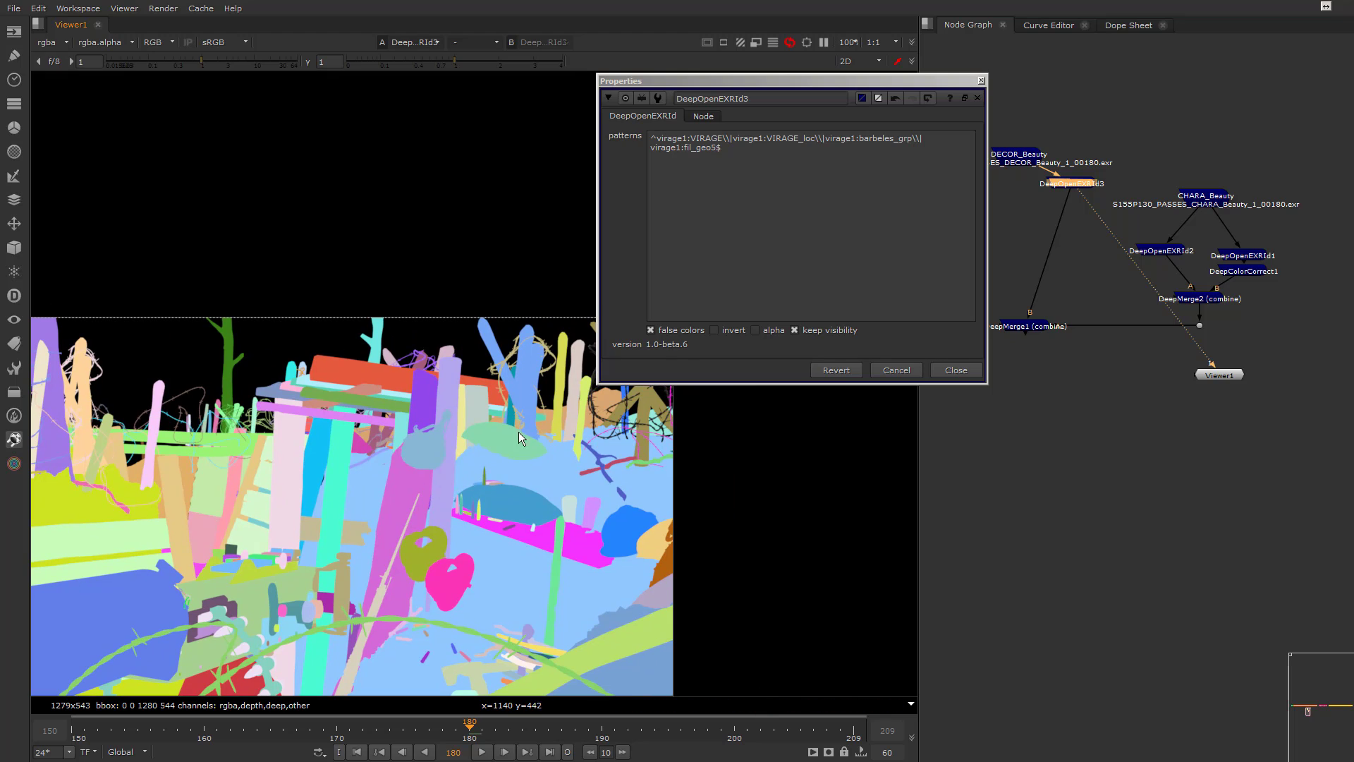
Trim the DeepOpenEXRId3 pattern to fil_geo5$ and inspect the matched wires around the crossed posts
scroll(474, 455, down, 3)
middle_drag(310, 482, 349, 488)
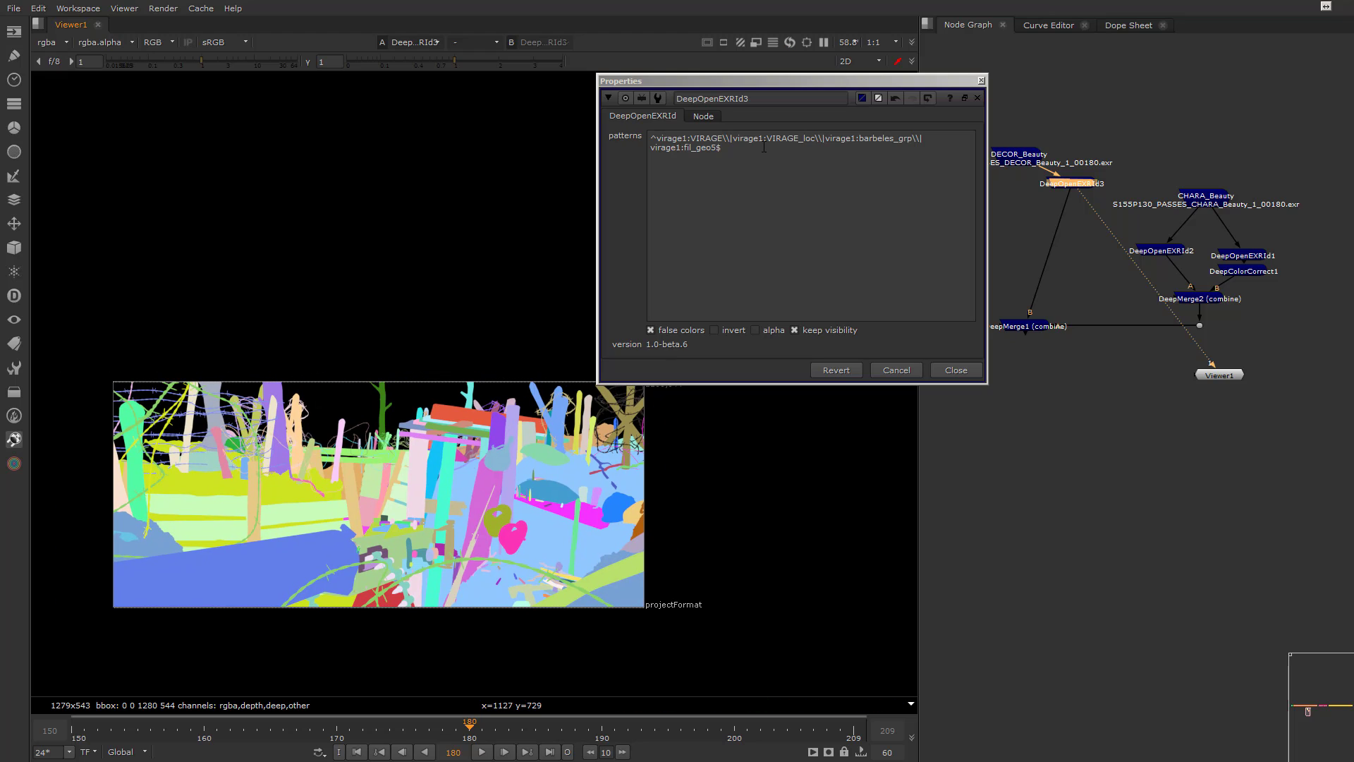
drag(682, 147, 561, 126)
key(BackSpace)
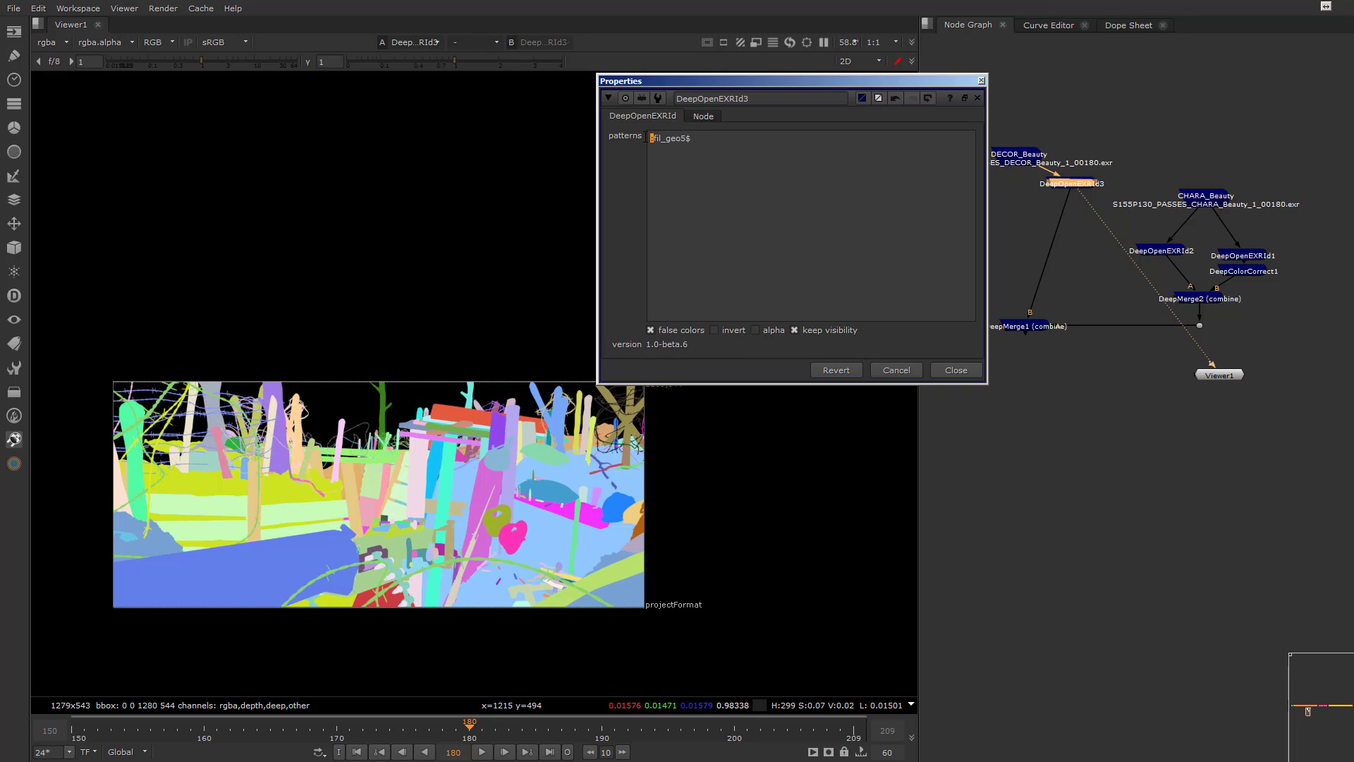
key(BackSpace)
middle_drag(602, 457, 523, 442)
scroll(531, 396, up, 4)
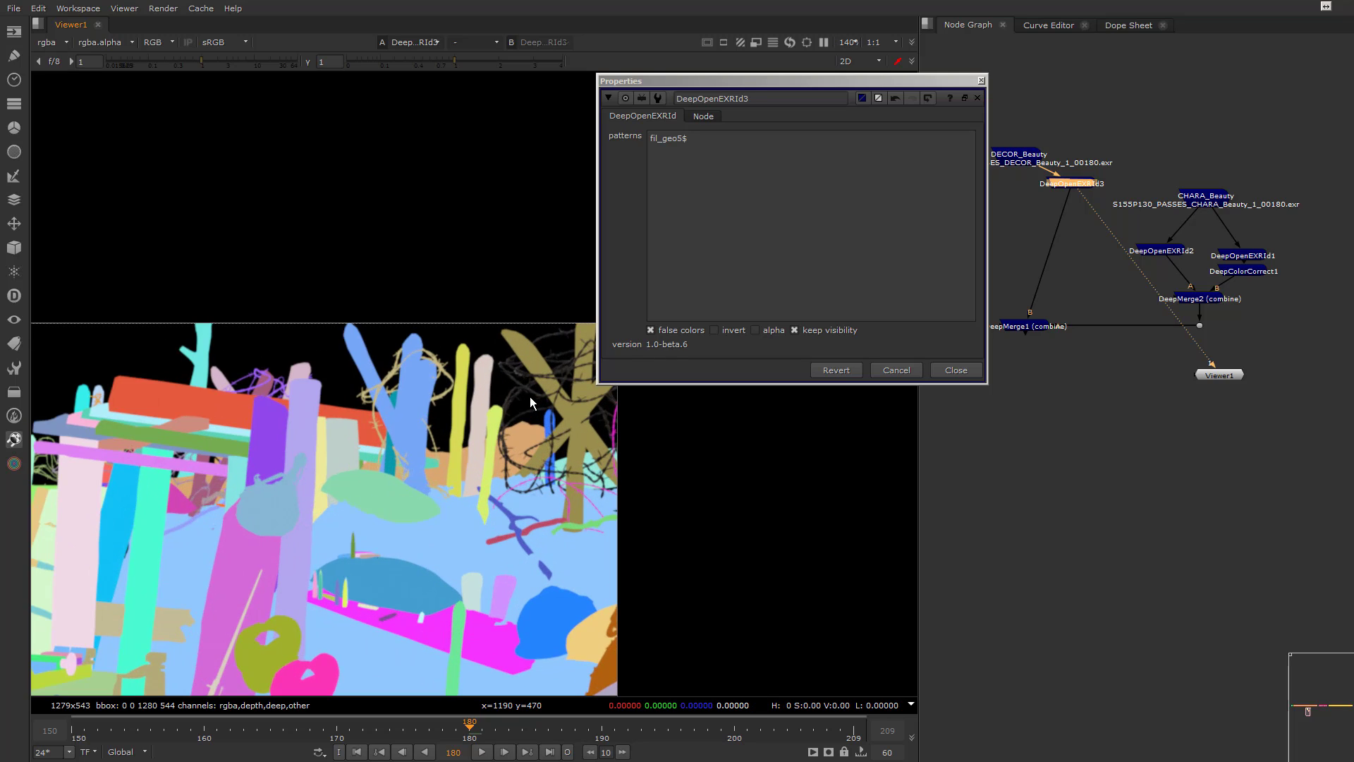
scroll(531, 396, down, 4)
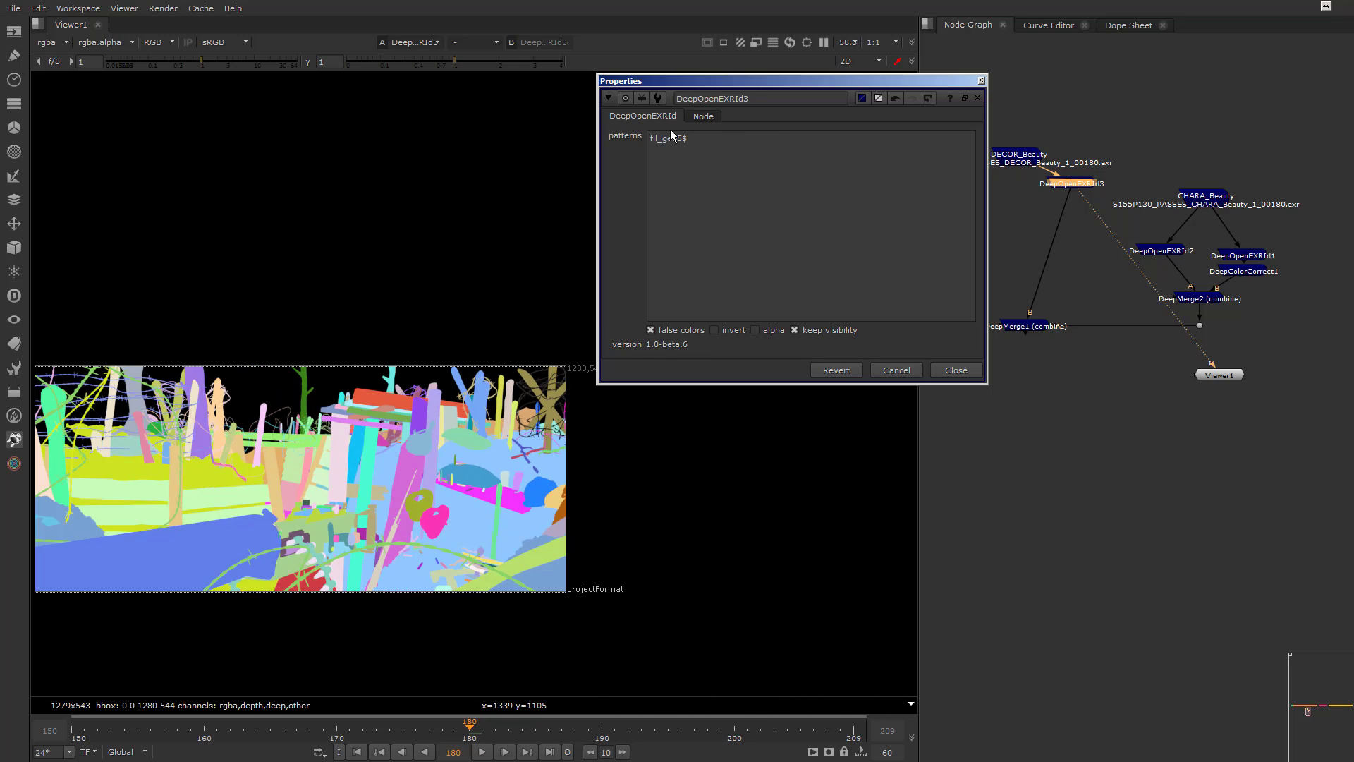
Replace the DeepOpenEXRId3 pattern with barbeles and inspect the matched barbed wires
drag(689, 139, 605, 136)
text(bar)
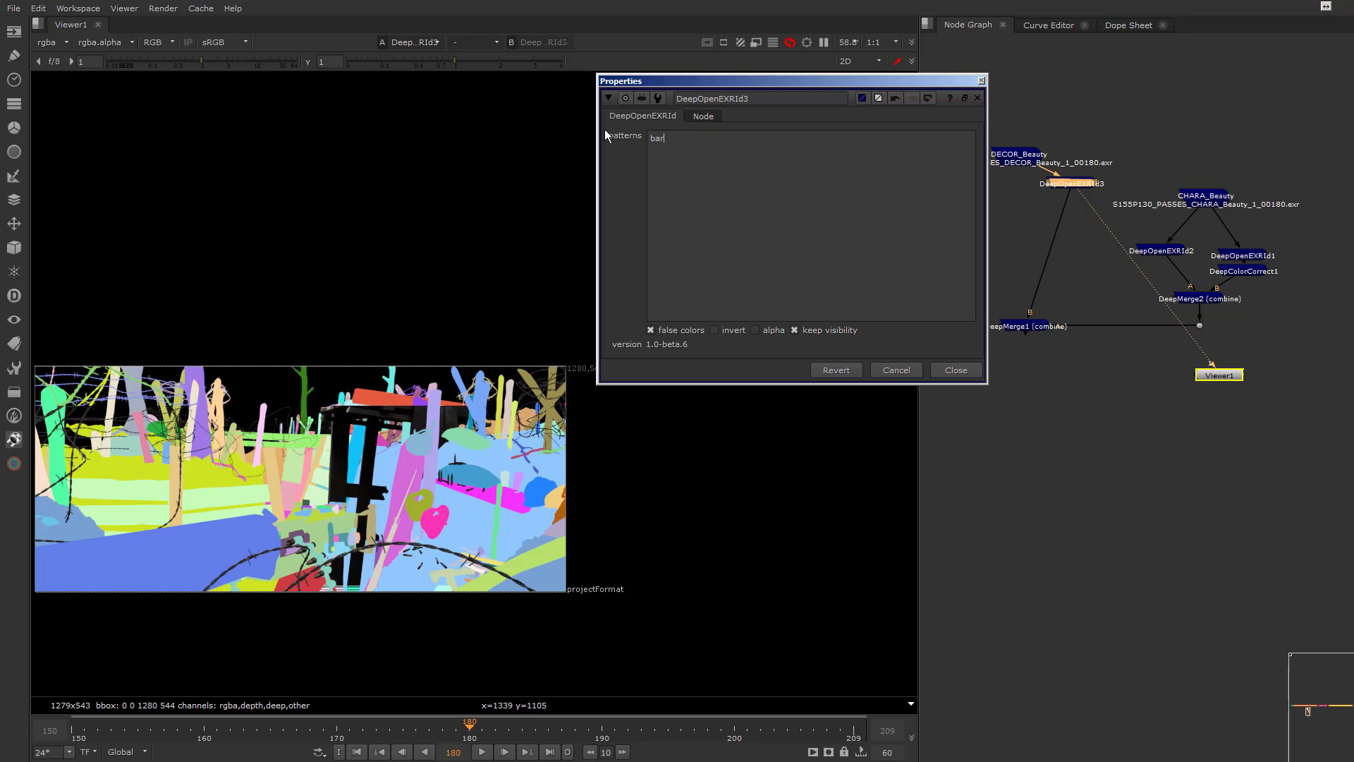
text(beles)
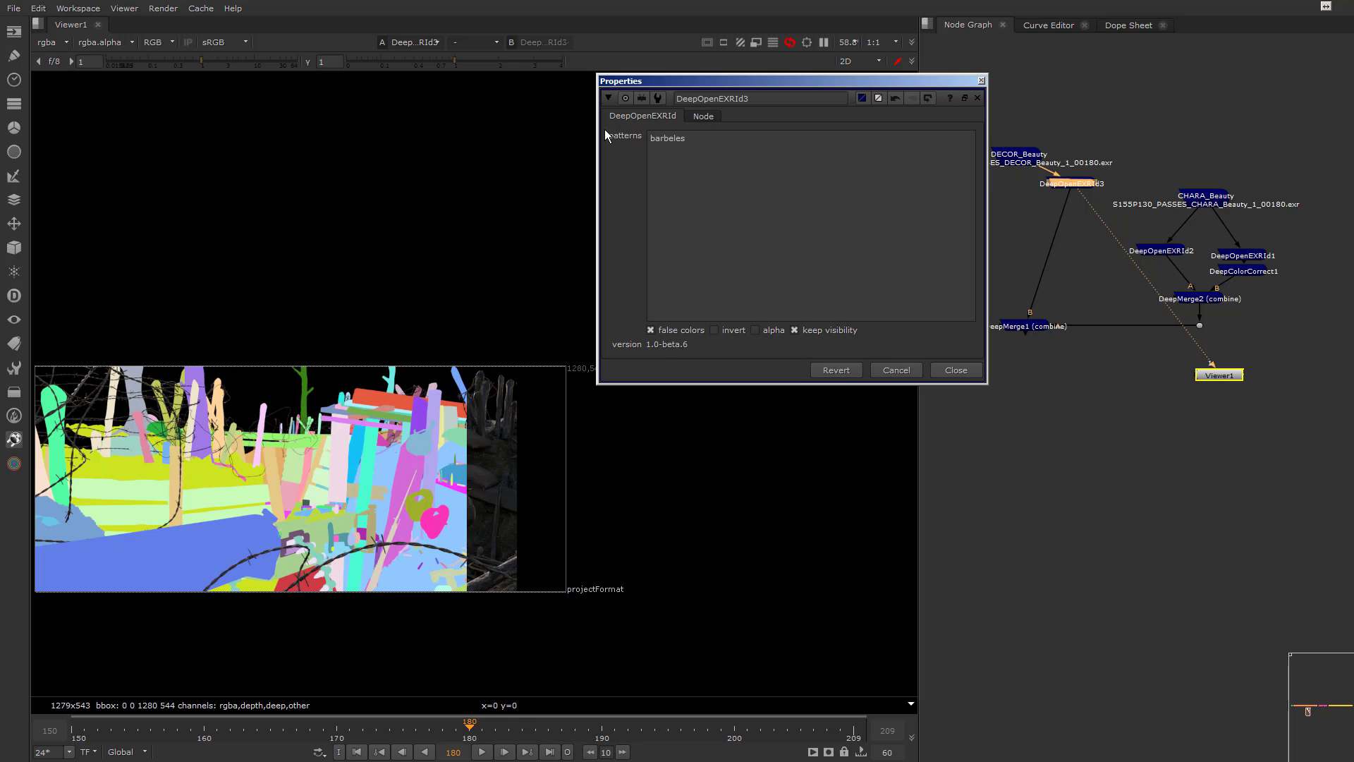
middle_drag(323, 476, 510, 450)
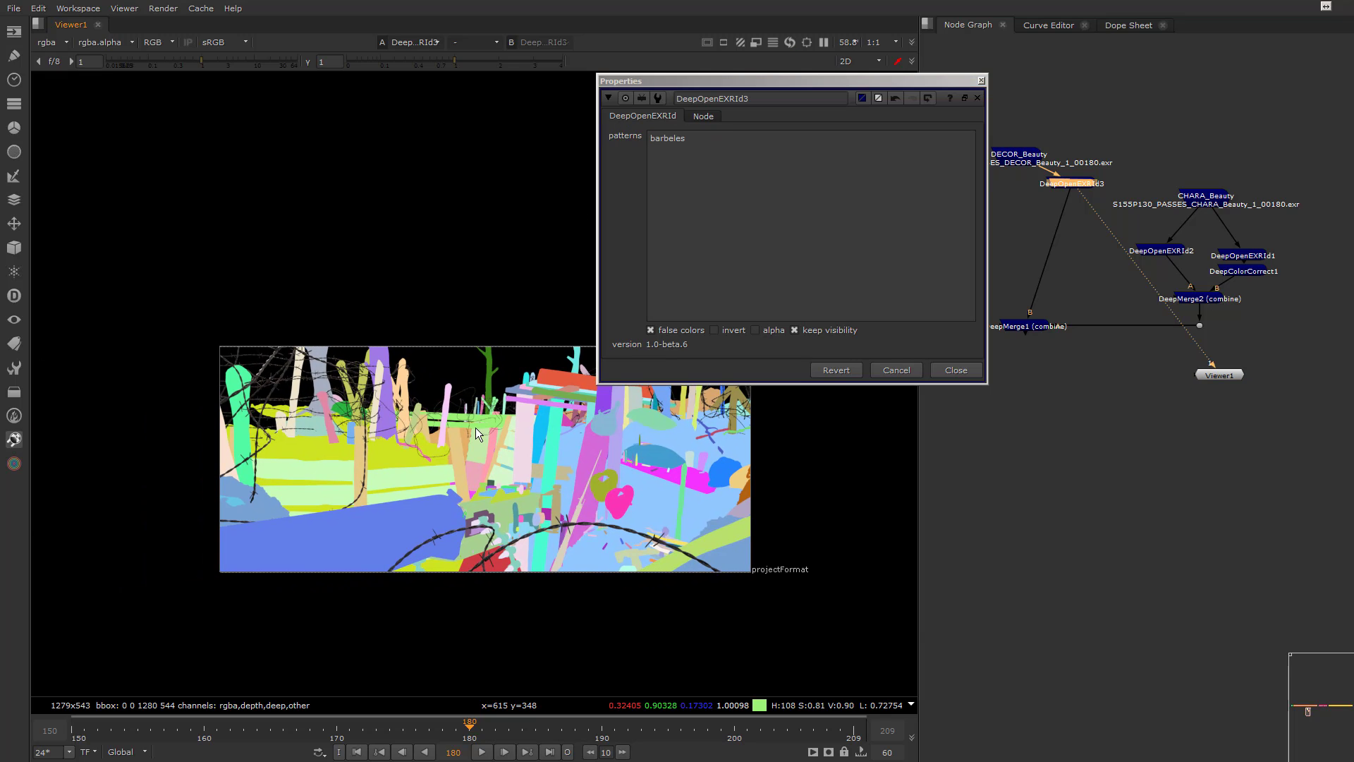
scroll(475, 428, up, 2)
scroll(510, 434, up, 1)
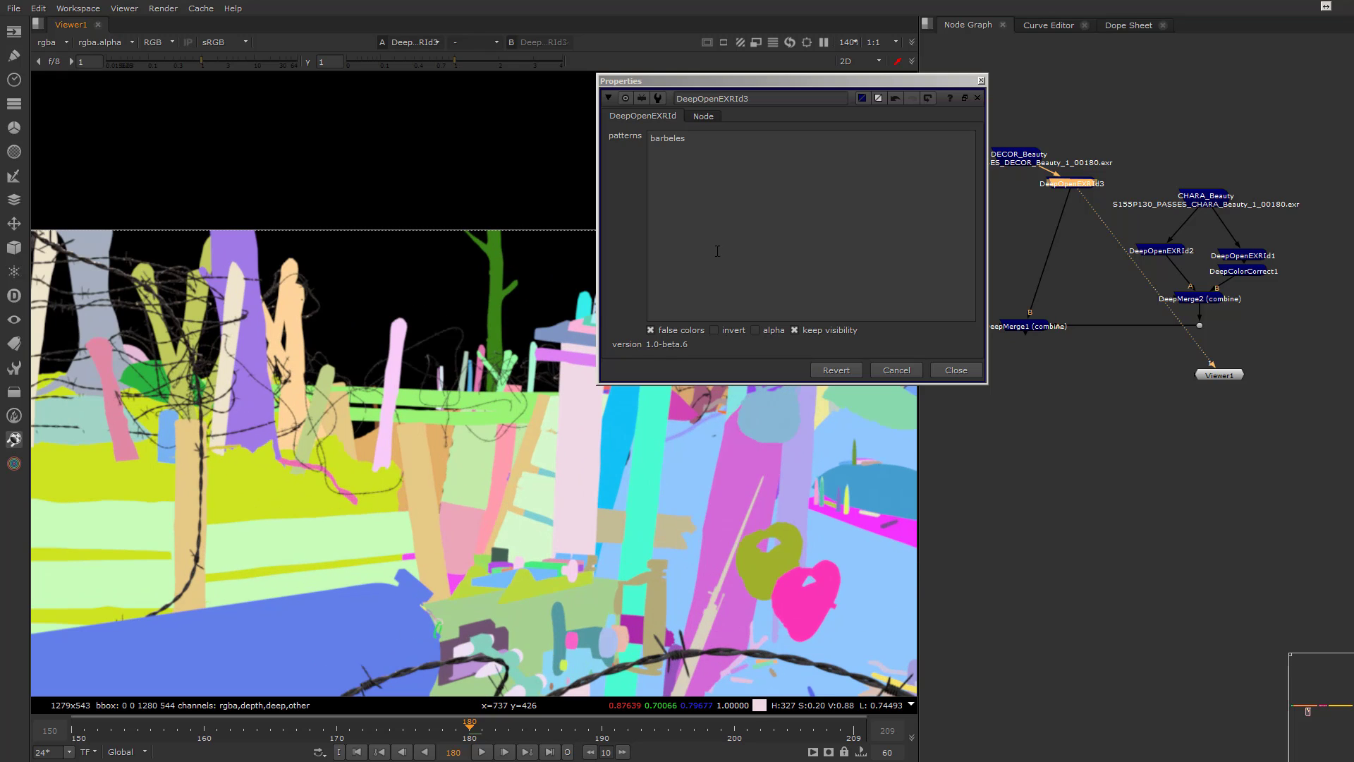
Add -fil as a second pattern line to exclude the fil wires, and check the wires around the crossed posts
click(741, 205)
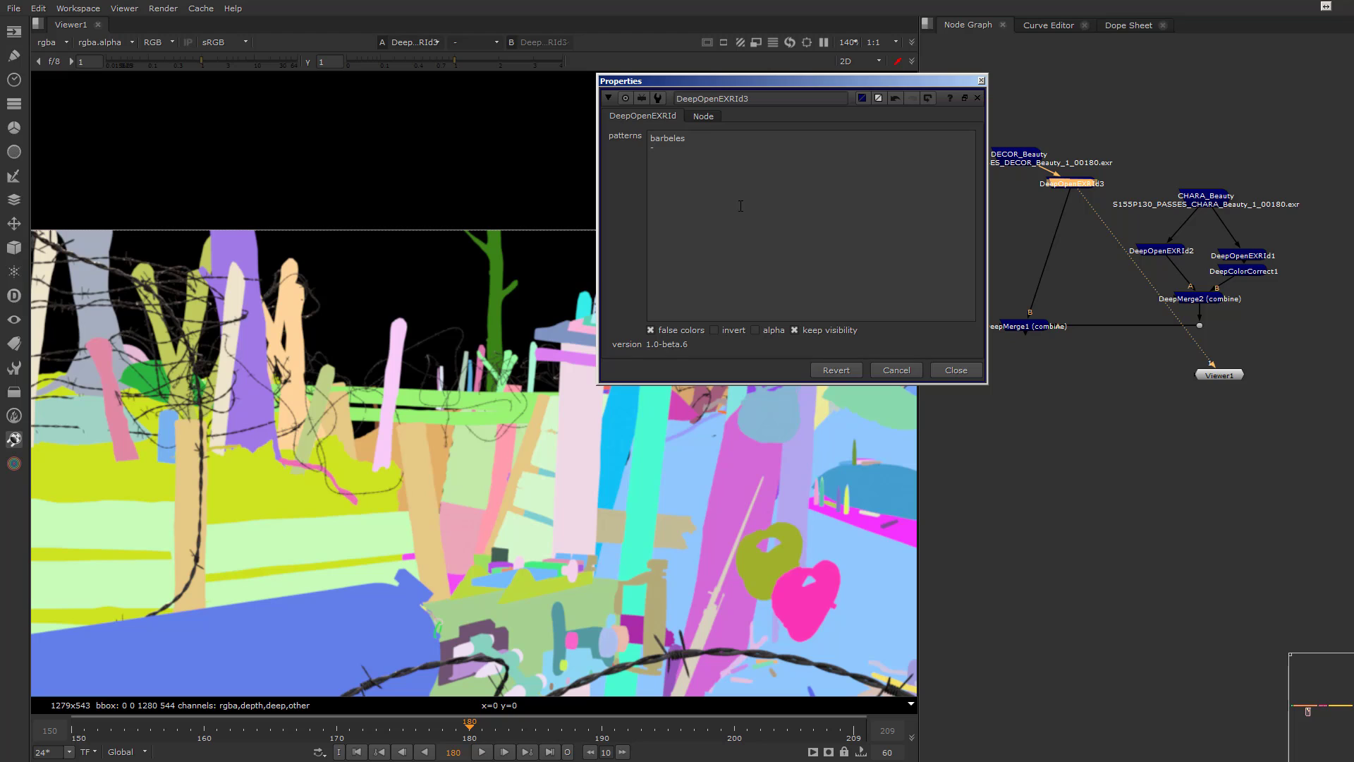
key(Return)
text(-fil)
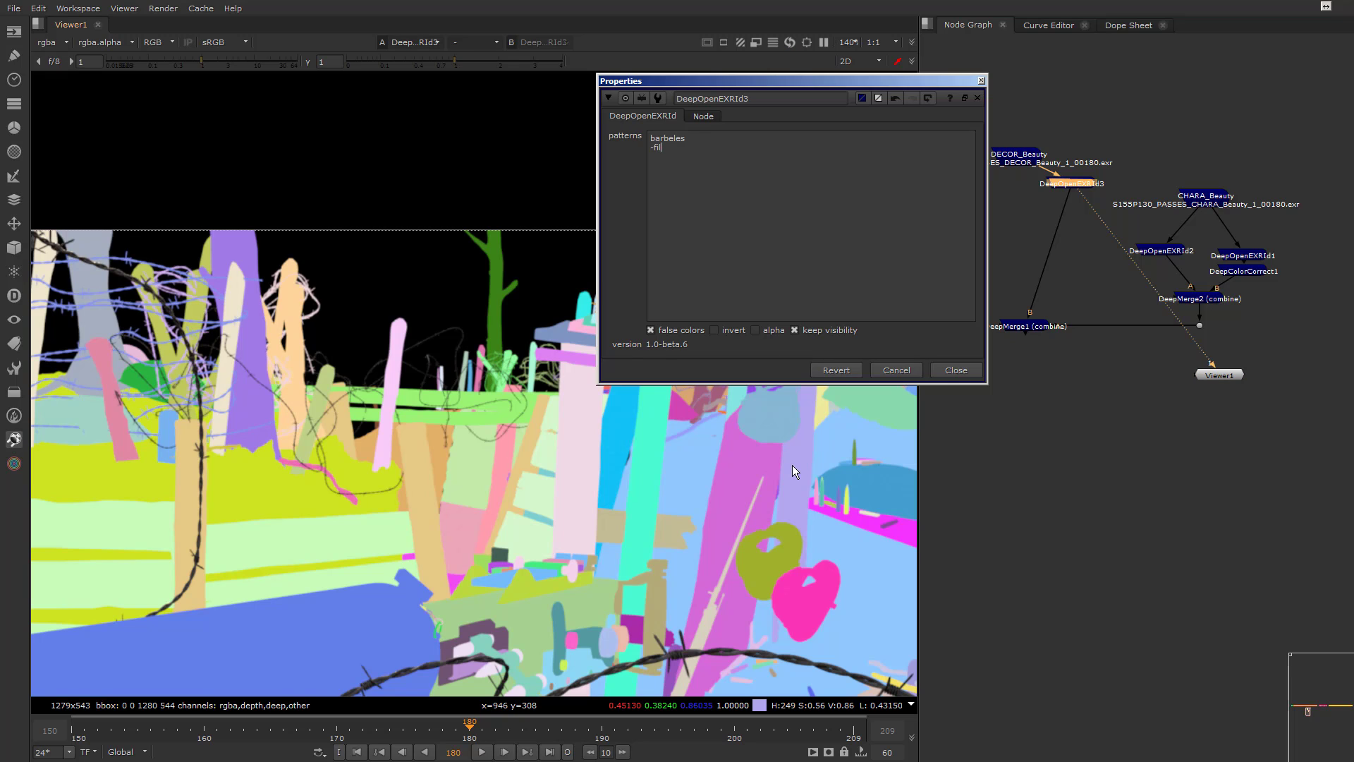
middle_drag(793, 464, 342, 447)
right_click(486, 390)
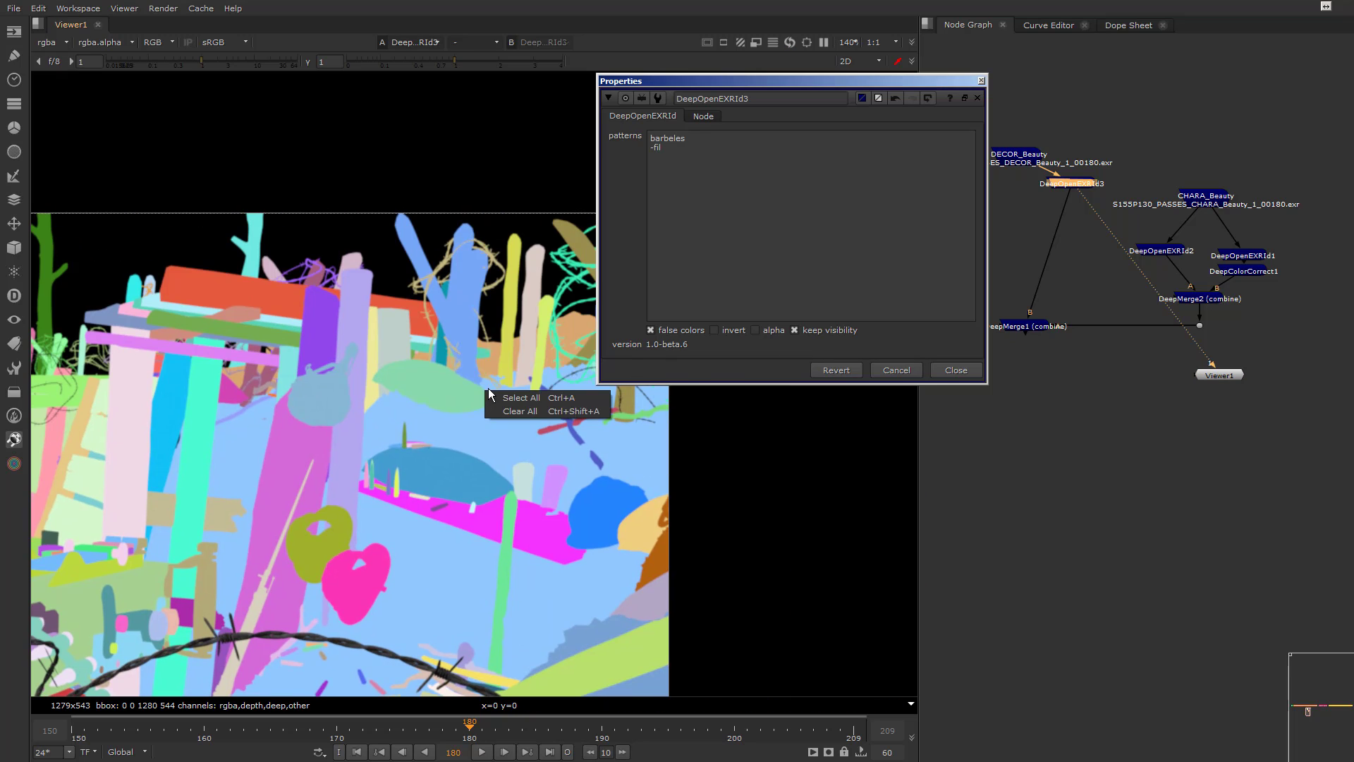
Pick the wire tangle around the crossed posts, turn its pattern into the exclusion -fil_geo5$ and add barbeles on the line above
ctrl+click(566, 284)
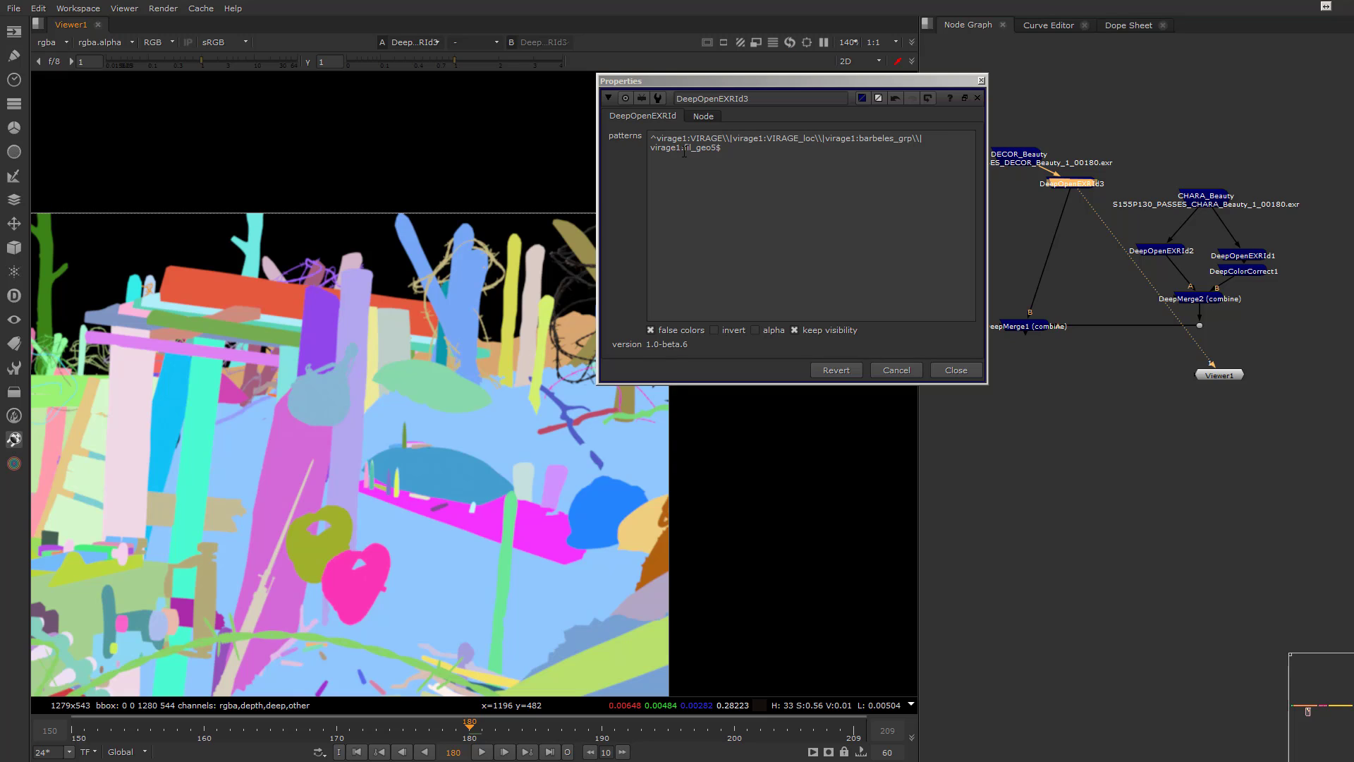
drag(684, 149, 616, 125)
key(BackSpace)
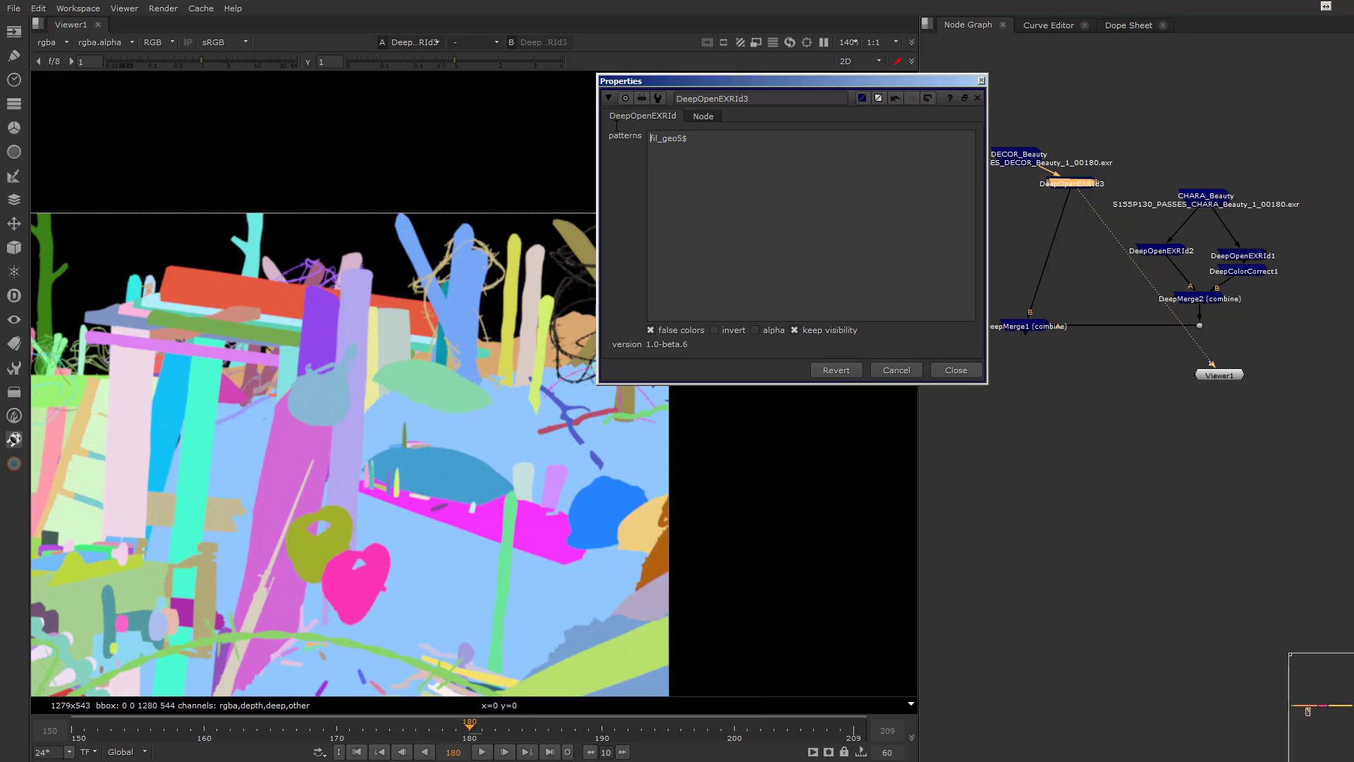
text(^)
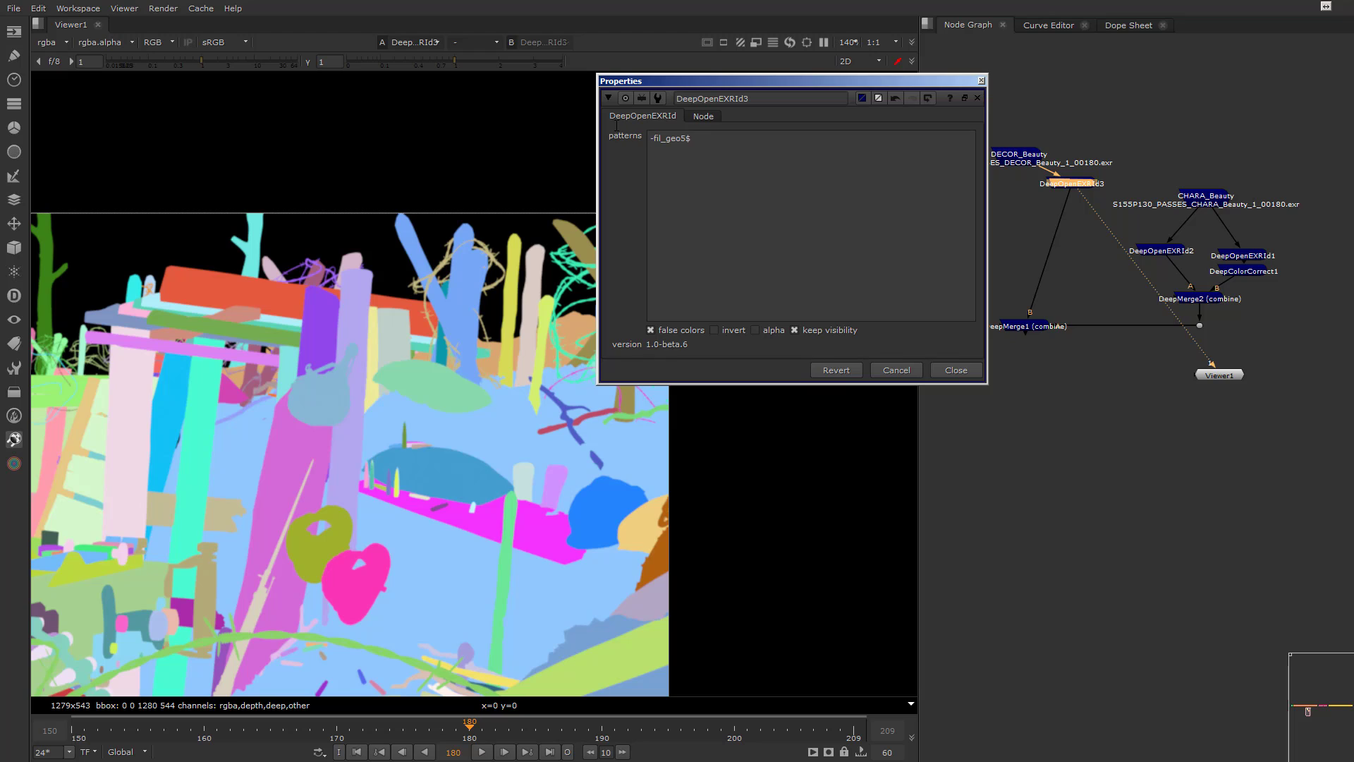
key(Return)
text(bar)
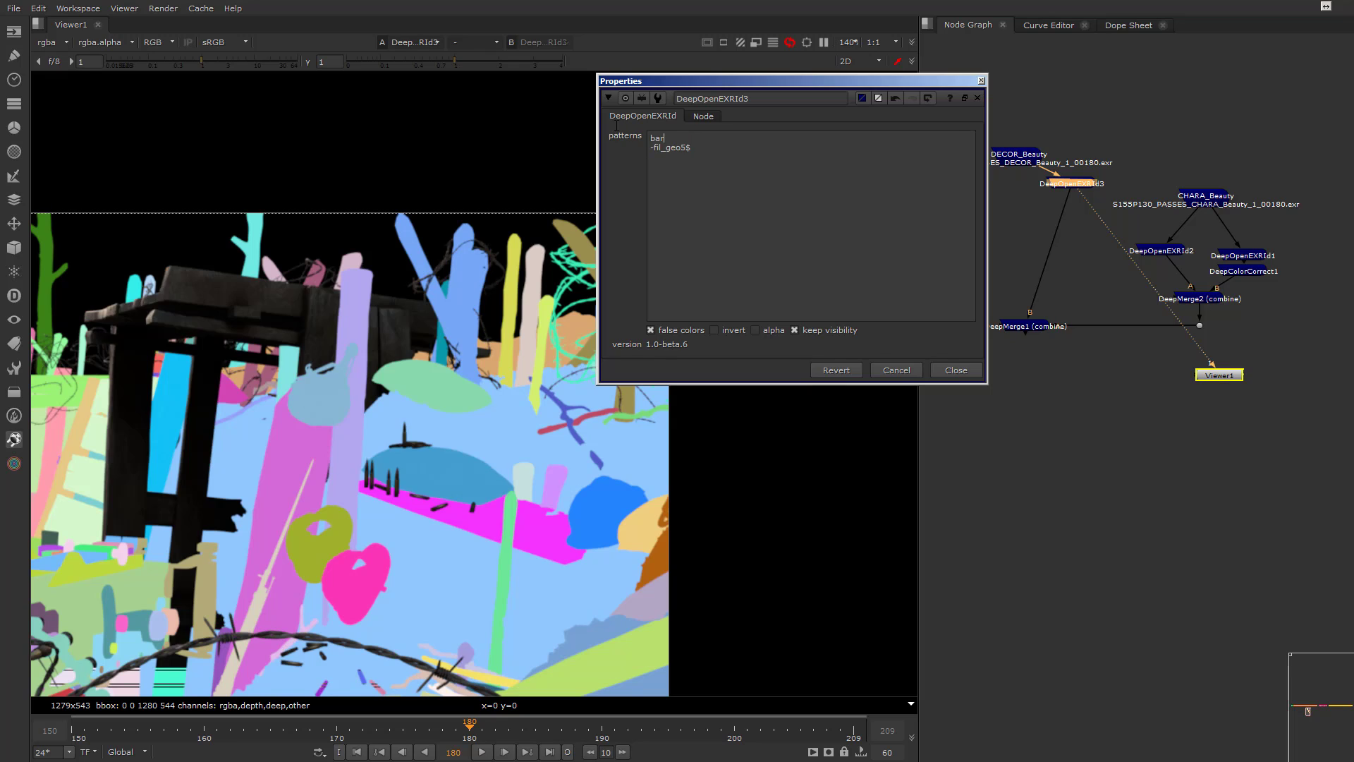
text(beles)
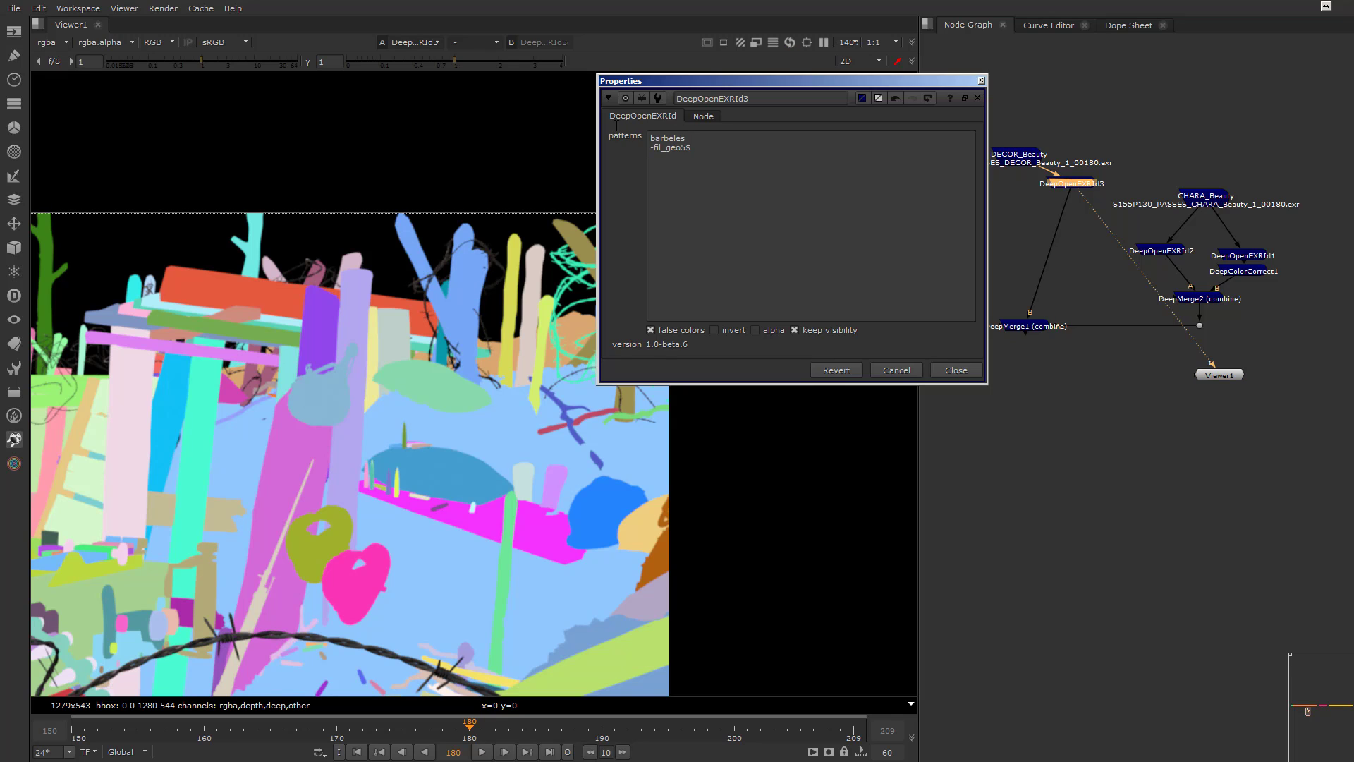
scroll(332, 409, down, 3)
middle_drag(277, 446, 525, 413)
middle_drag(409, 365, 518, 367)
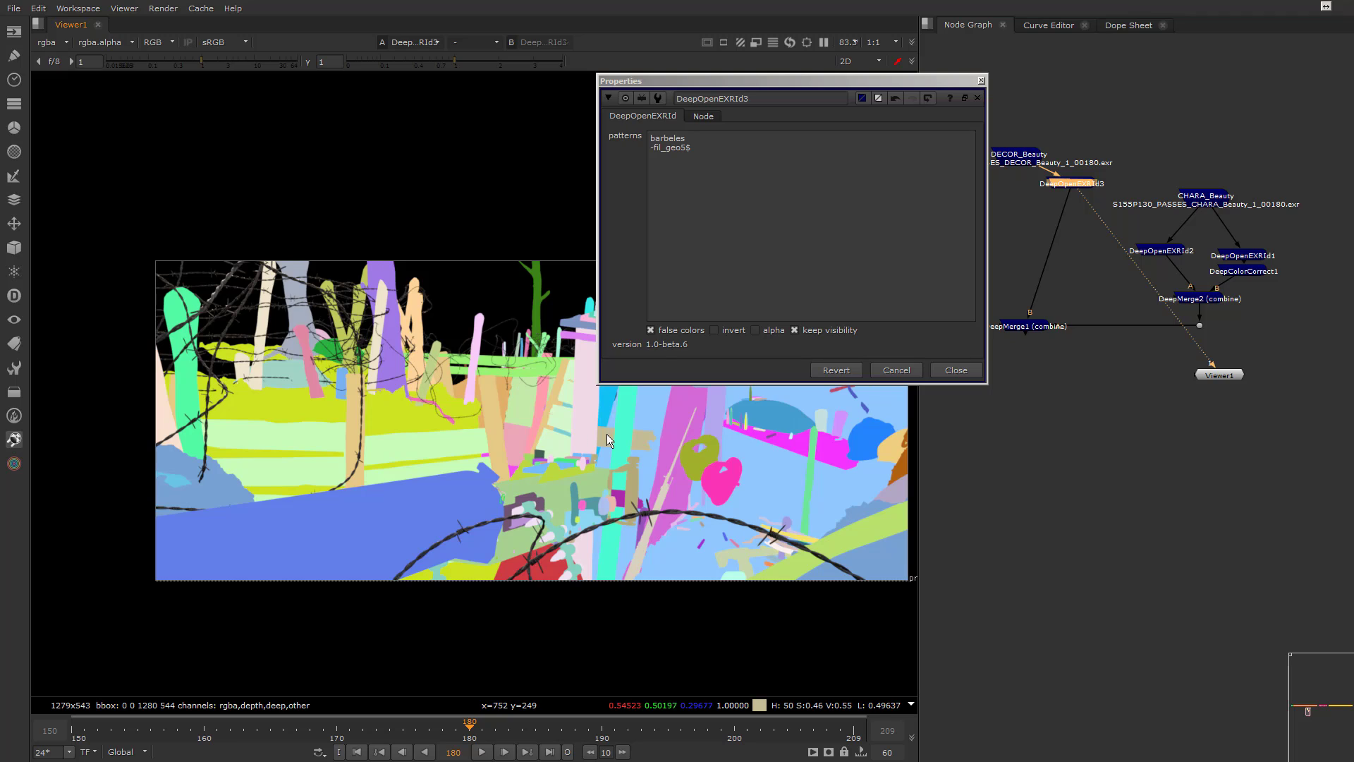
middle_drag(607, 434, 501, 423)
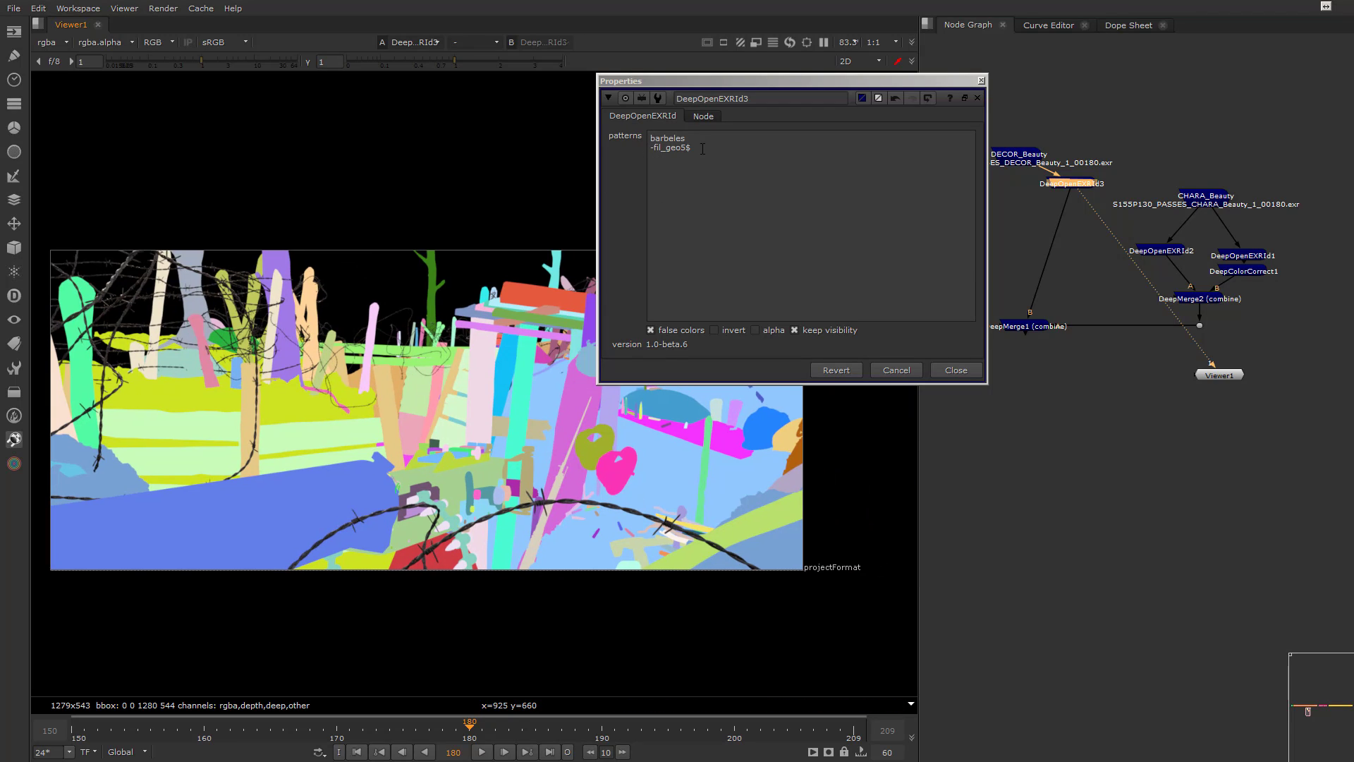
Duplicate DeepOpenEXRId3 as a second DeepOpenEXRId branch fed by DECOR_Beauty
click(947, 370)
drag(1083, 186, 1003, 191)
key(alt+c)
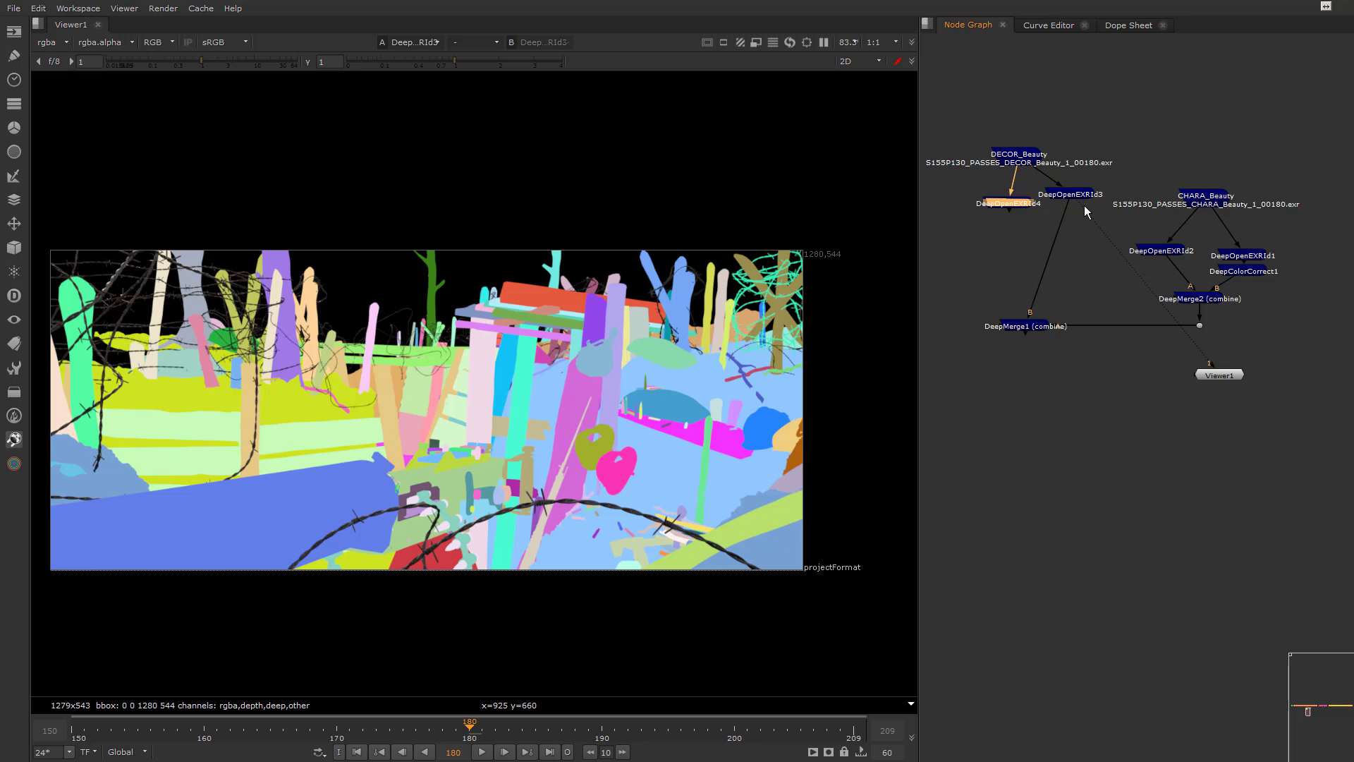
View DeepOpenEXRId4 and invert its selection, then turn off false colors on both DeepOpenEXRId4 and DeepOpenEXRId3
key(1)
double_click(1016, 203)
click(704, 356)
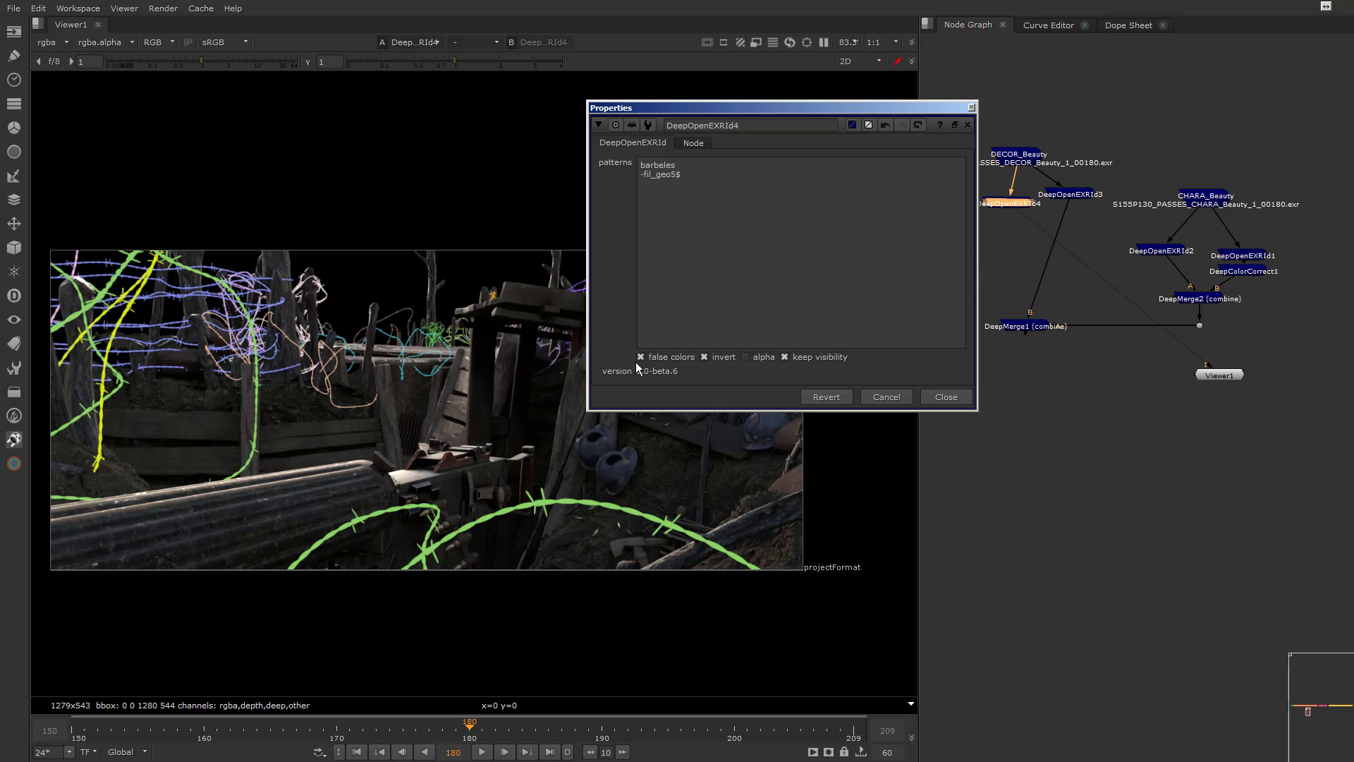
click(640, 356)
click(946, 396)
double_click(1066, 194)
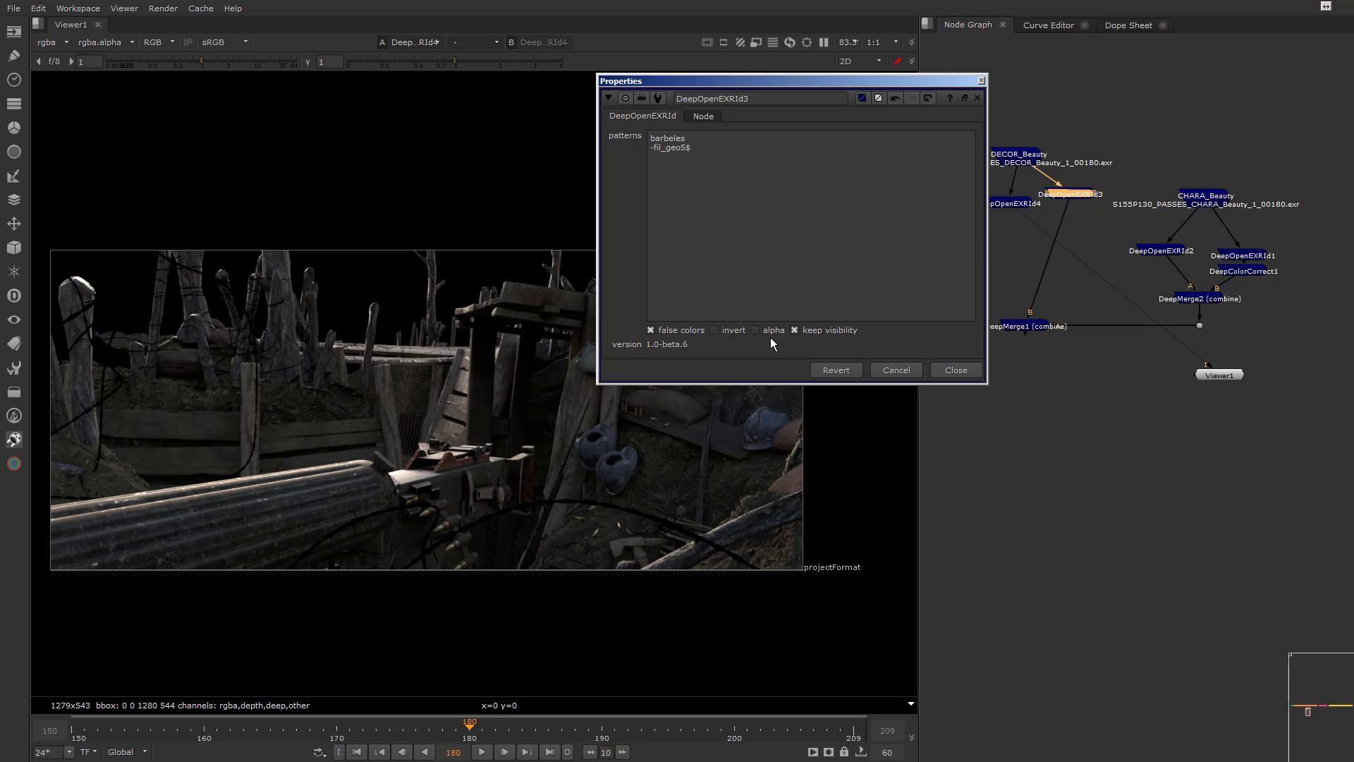
click(954, 369)
Combine DeepOpenEXRId3 and DeepOpenEXRId4 with a DeepMerge node and view the merge
drag(970, 168, 1097, 218)
click(14, 296)
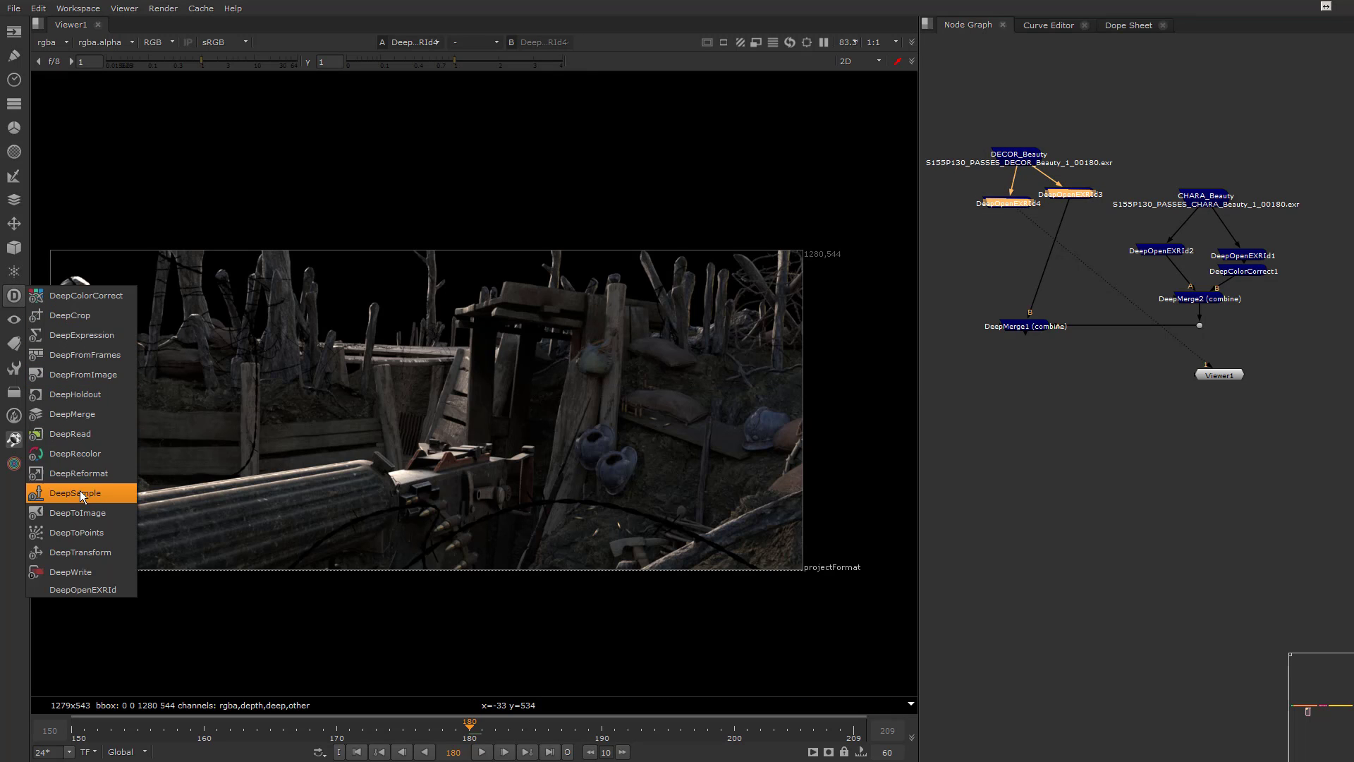
click(71, 414)
click(1008, 323)
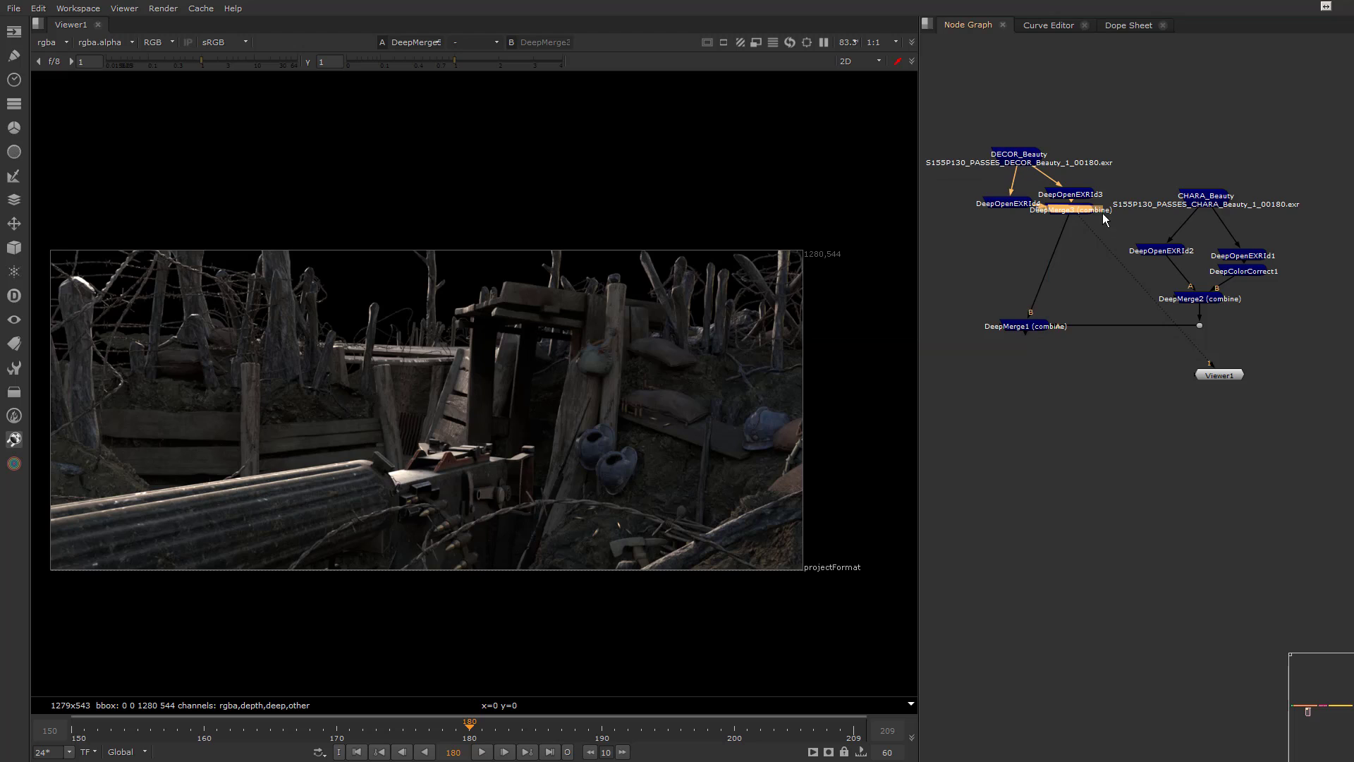
Arrange DeepMerge3 directly above DeepMerge1 with DeepOpenEXRId4 and DeepOpenEXRId3 spread apart above it, and check DeepOpenEXRId3's patterns
drag(1102, 213, 1030, 243)
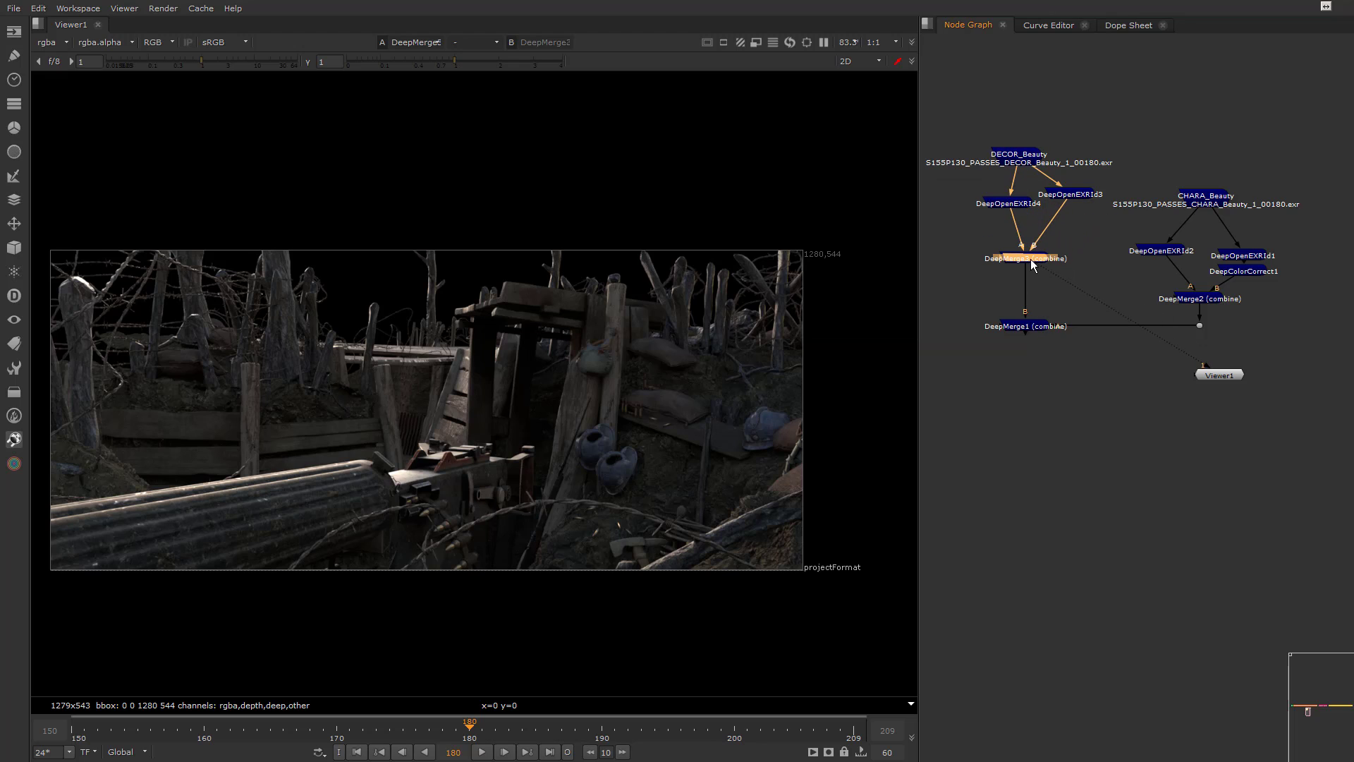
click(1016, 203)
double_click(1076, 193)
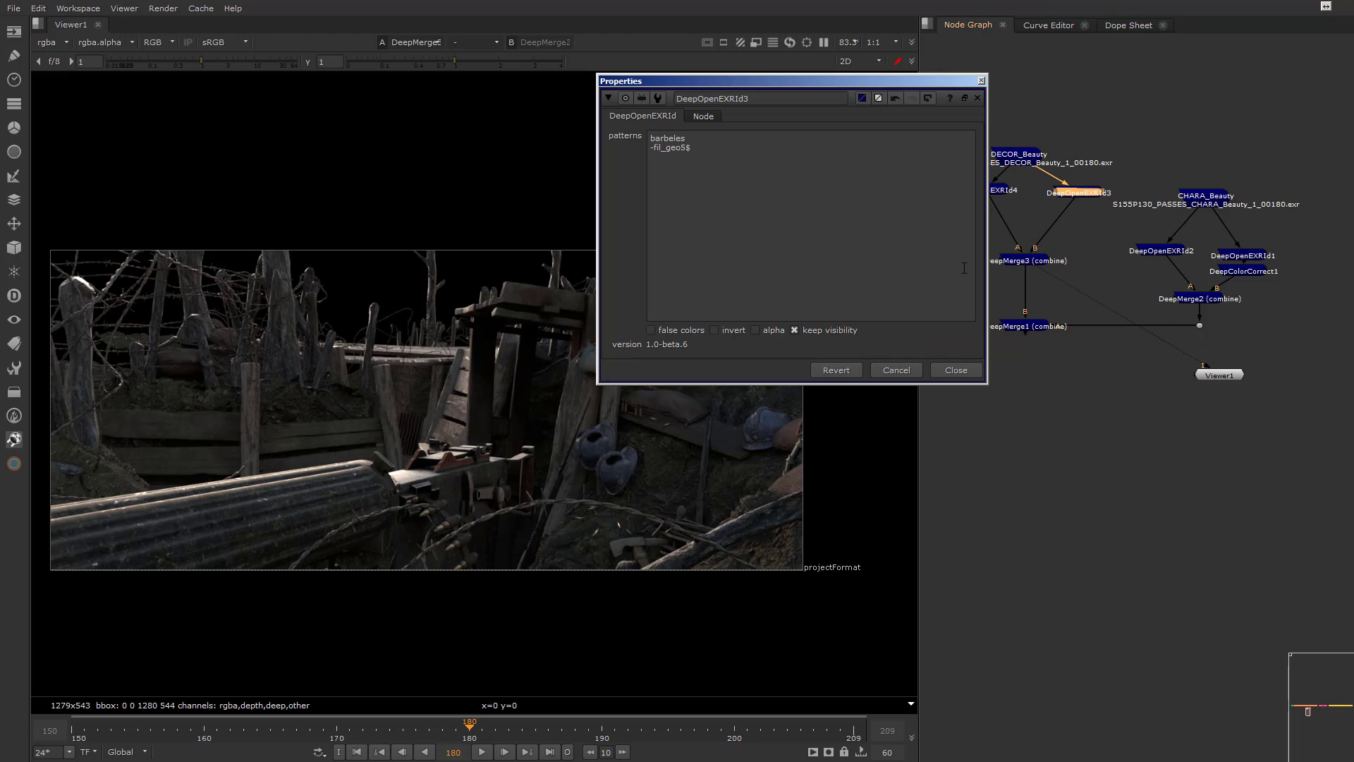
click(956, 370)
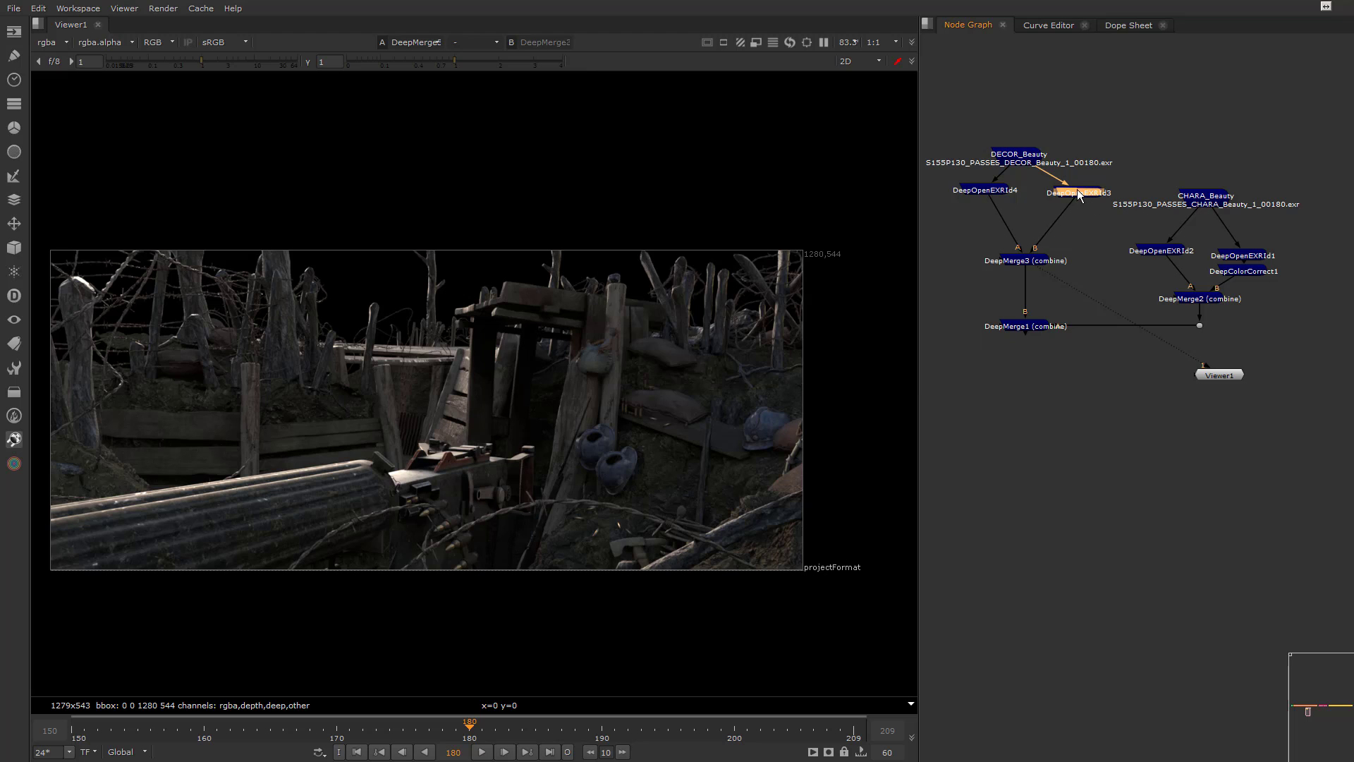
Insert a DeepColorCorrect node between DeepOpenEXRId3 and DeepMerge3 and look at its masking settings
click(13, 295)
click(71, 297)
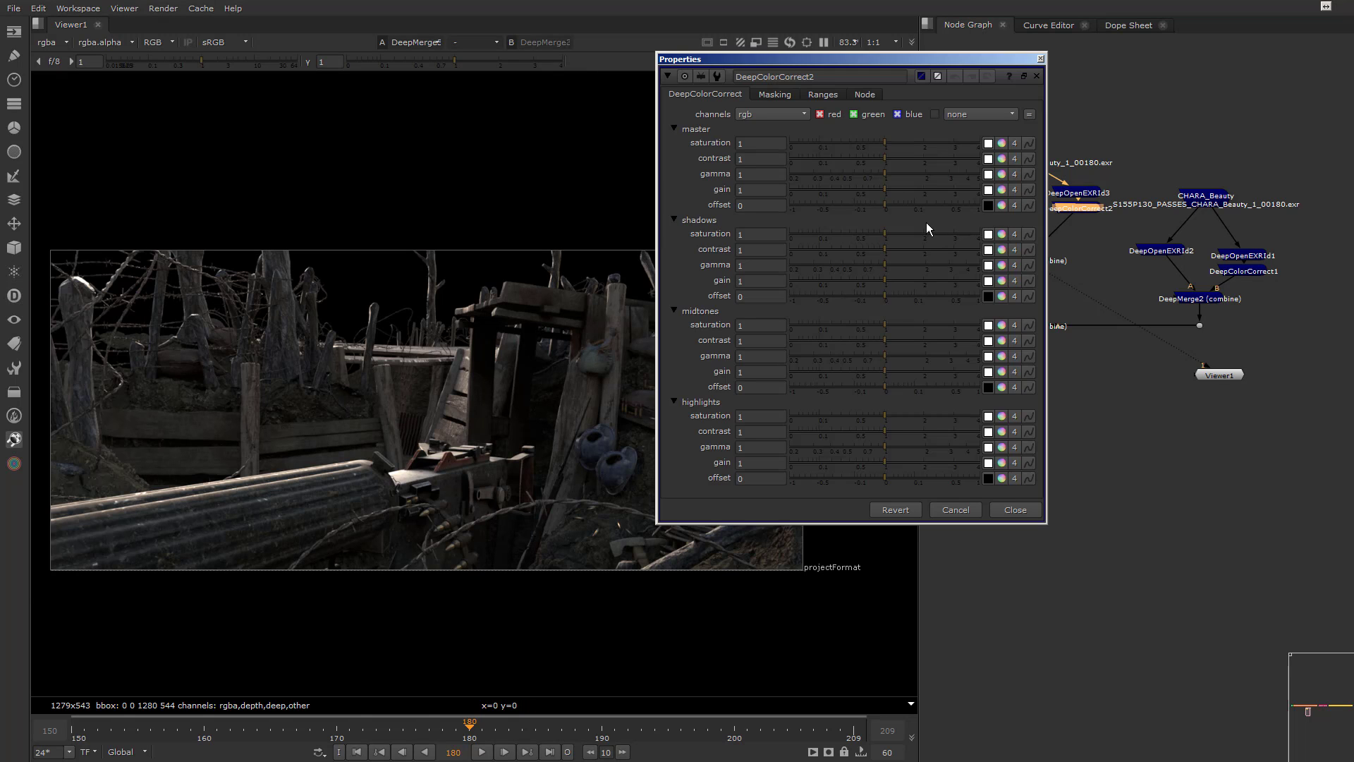
click(772, 97)
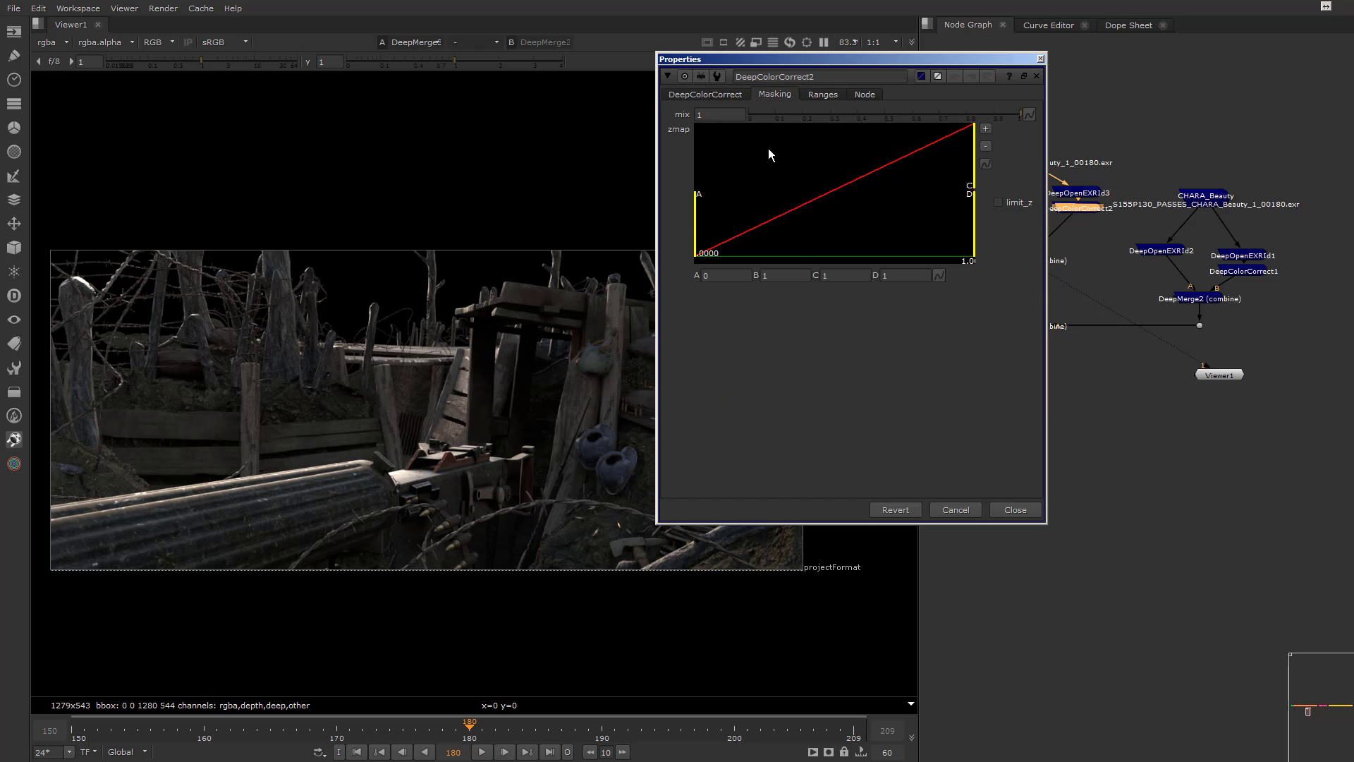
click(1018, 511)
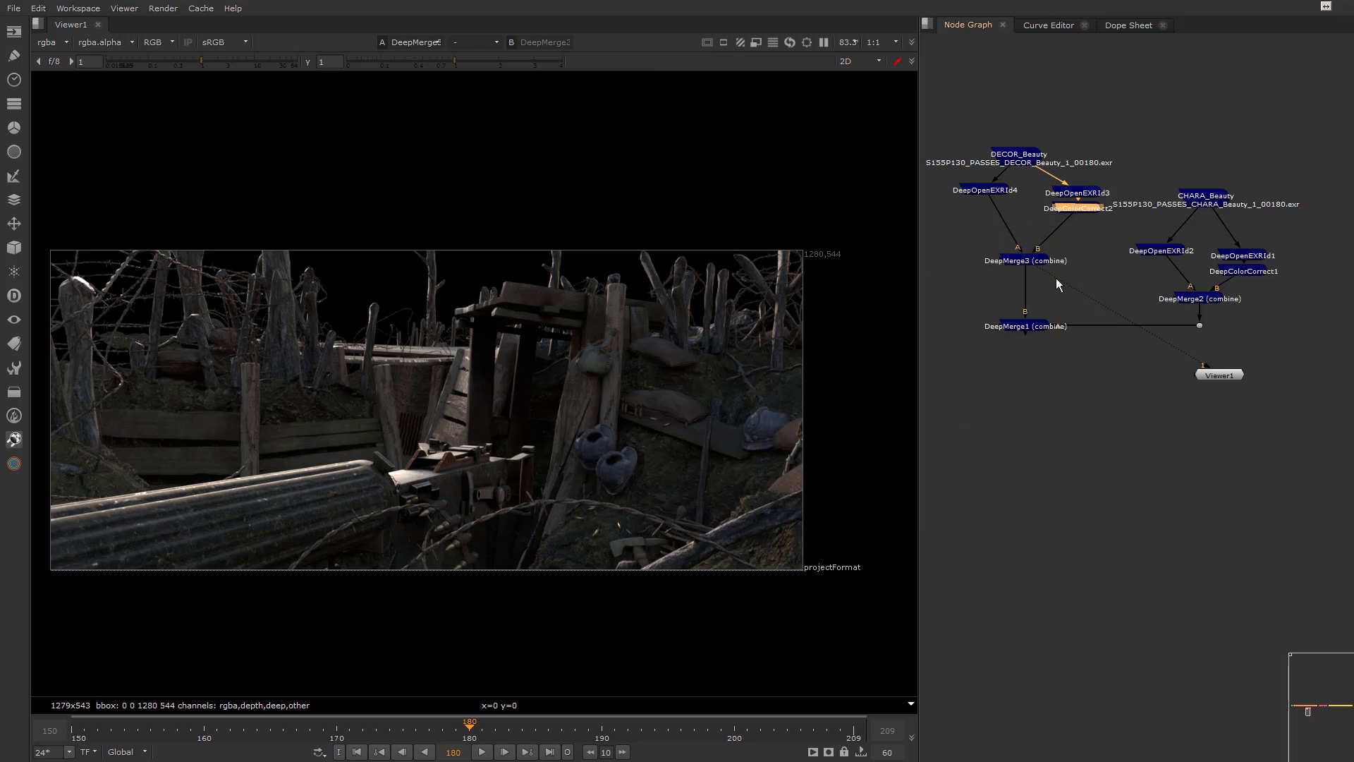
View DeepColorCorrect2 and extend its zmap range to about 193.12 for B and 198.76 for both C and D
drag(1056, 278, 1080, 210)
double_click(1079, 210)
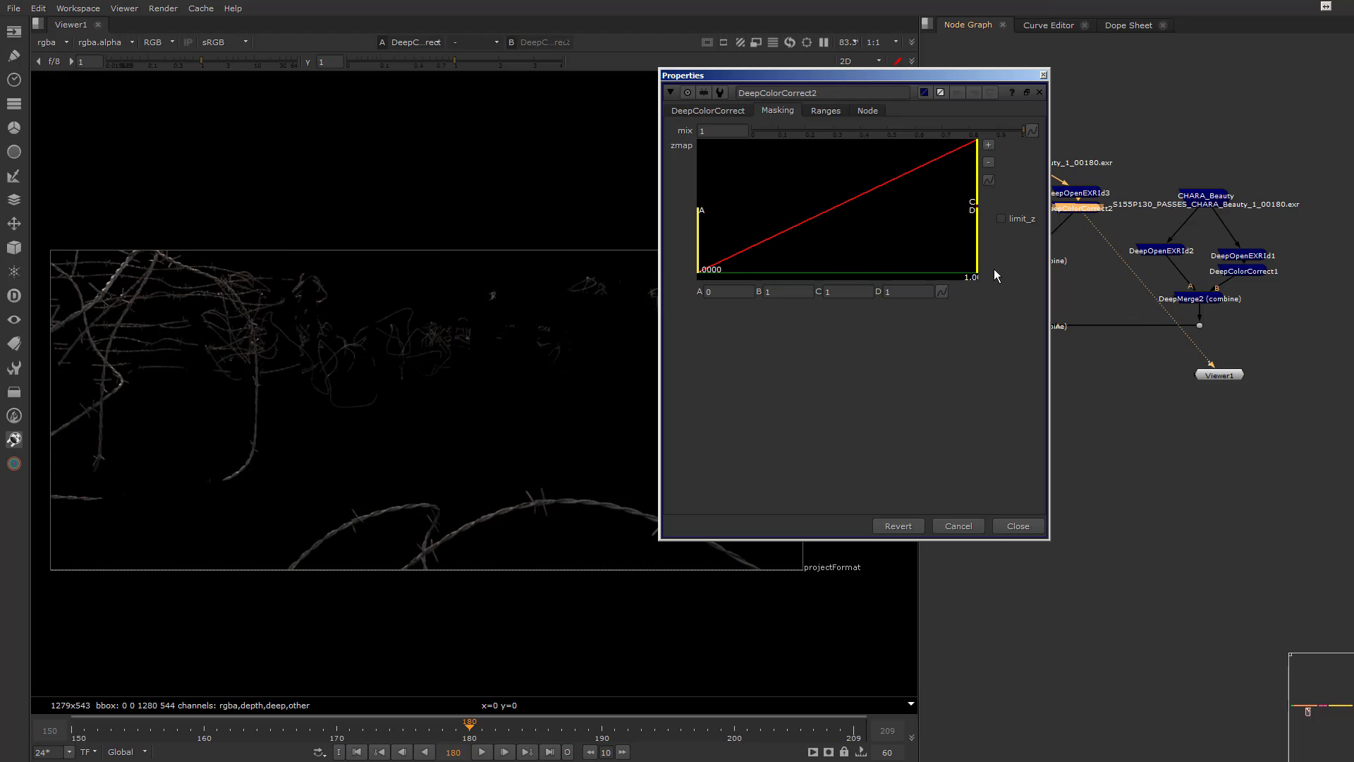
click(988, 163)
click(988, 162)
drag(719, 239, 944, 229)
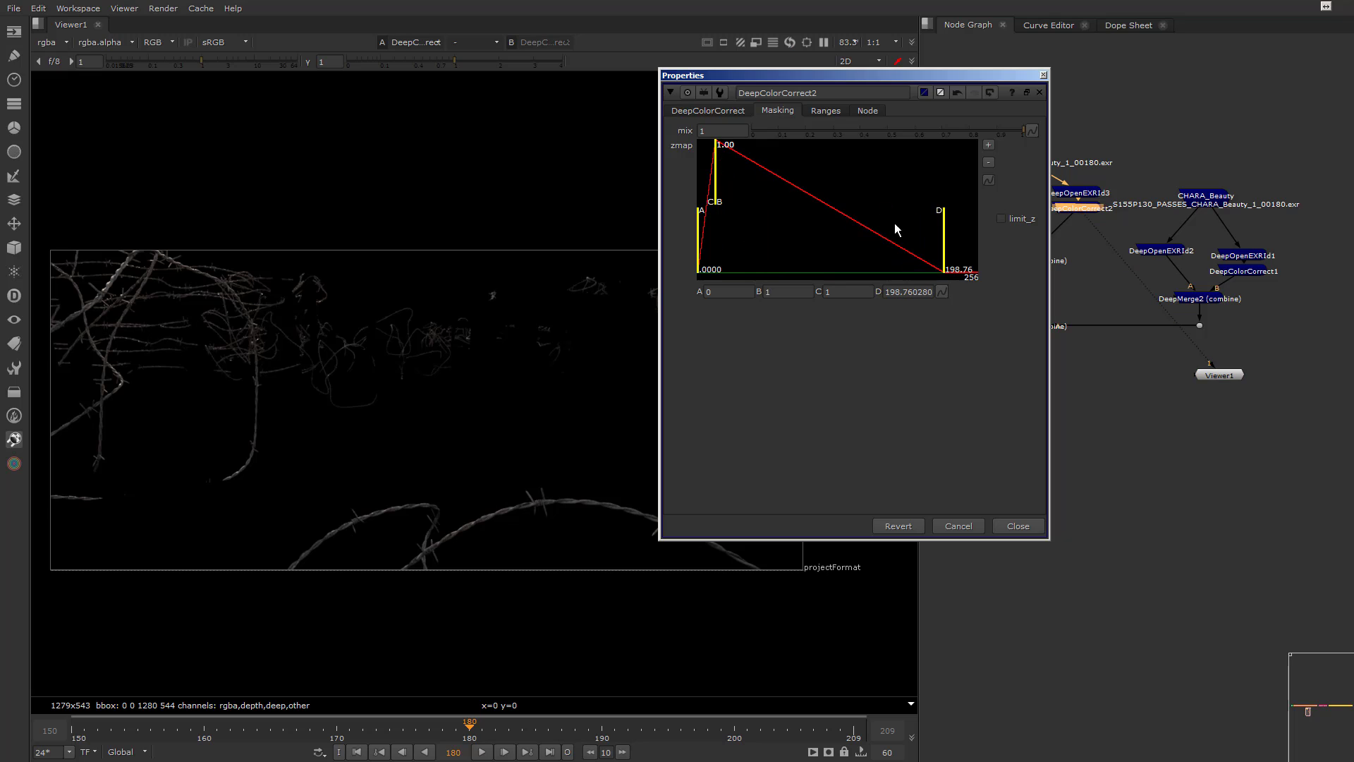
drag(717, 177, 944, 184)
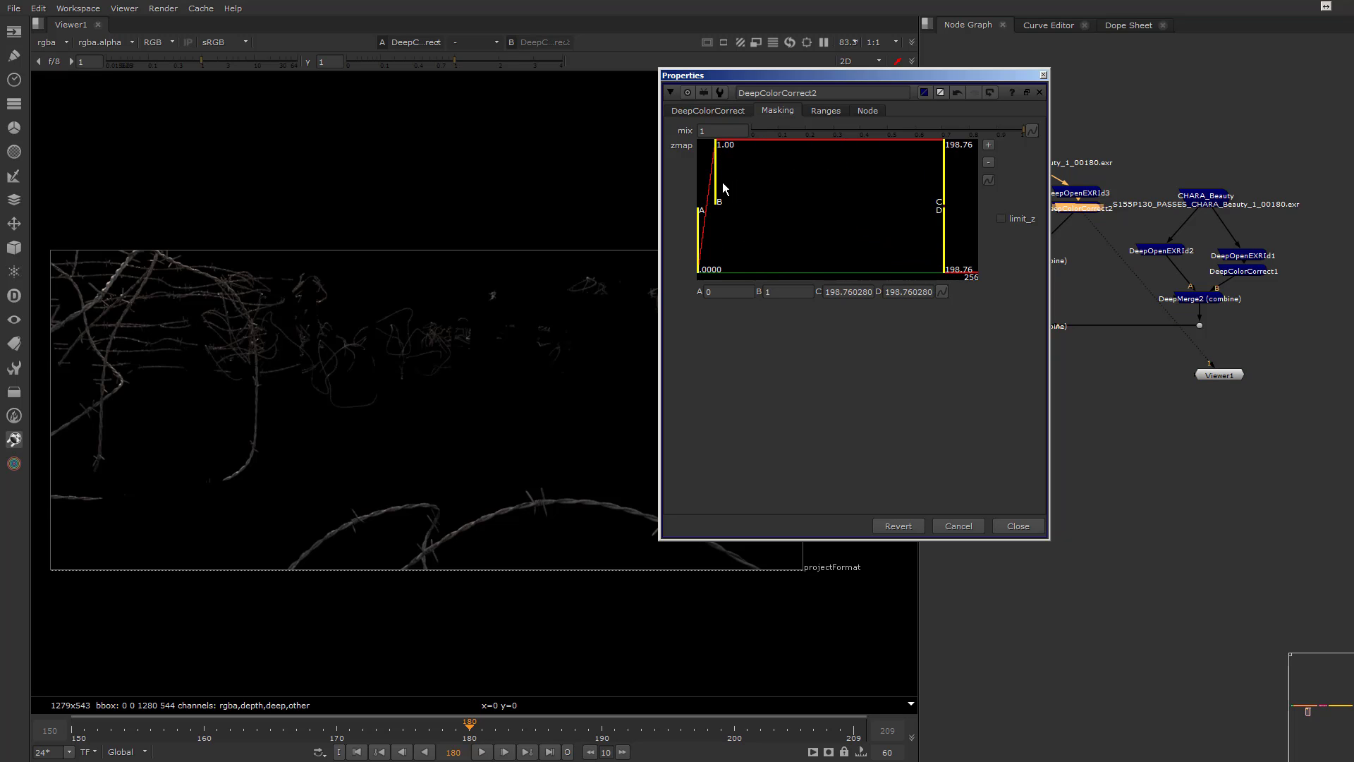
drag(722, 182, 943, 184)
Tint DeepColorCorrect2's master gamma yellow, at about 1 red, 0.951 green and 0.632 blue
click(709, 111)
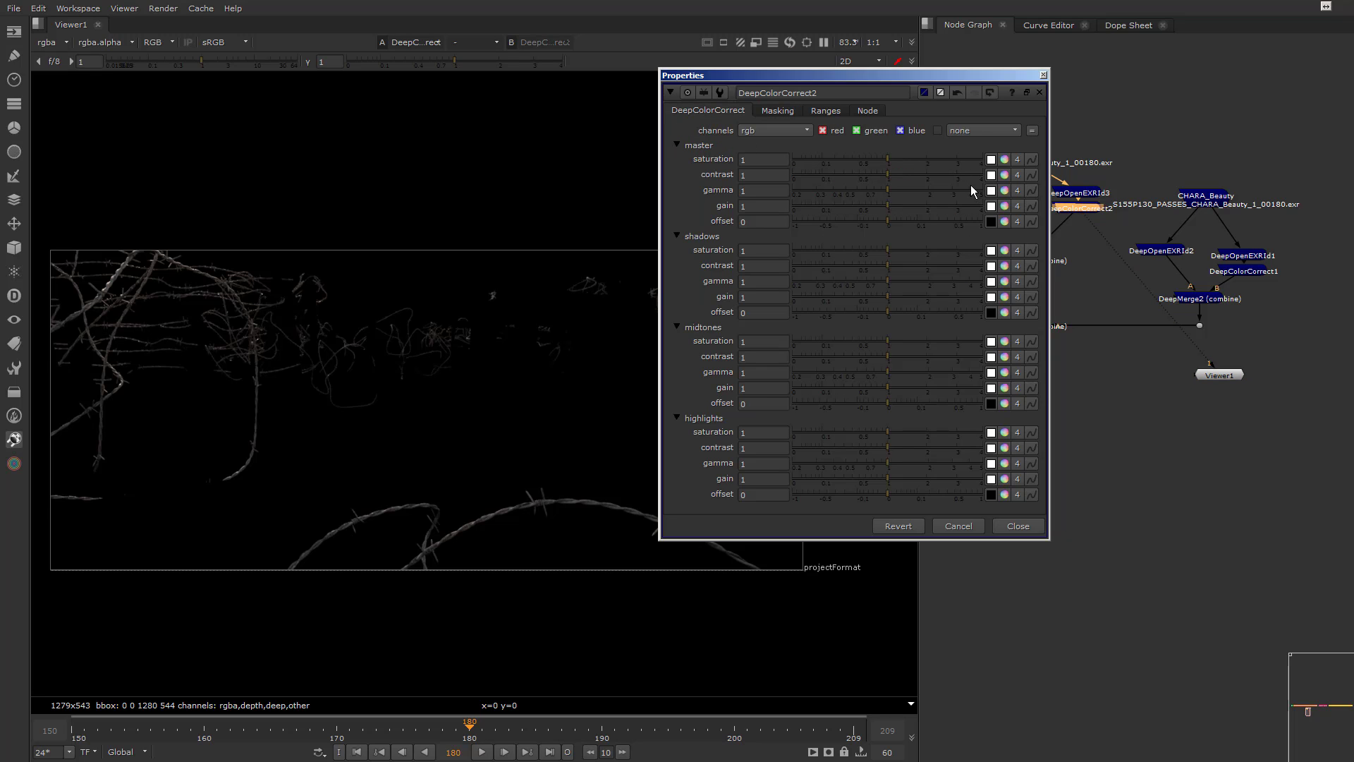
click(1005, 191)
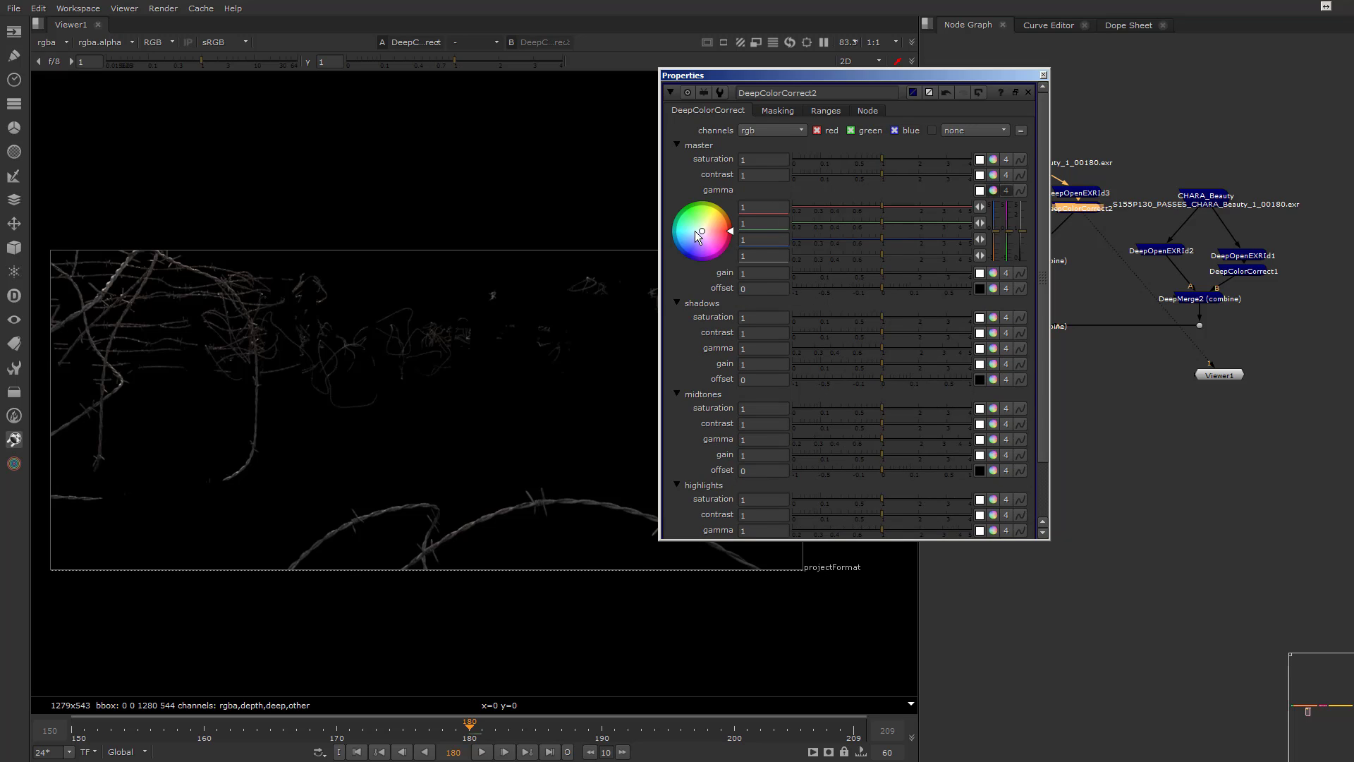
drag(695, 231, 707, 223)
Enable limit_z on DeepColorCorrect2 and adjust the zmap ramp to about 0.176 for A and 17.26 for B
click(777, 111)
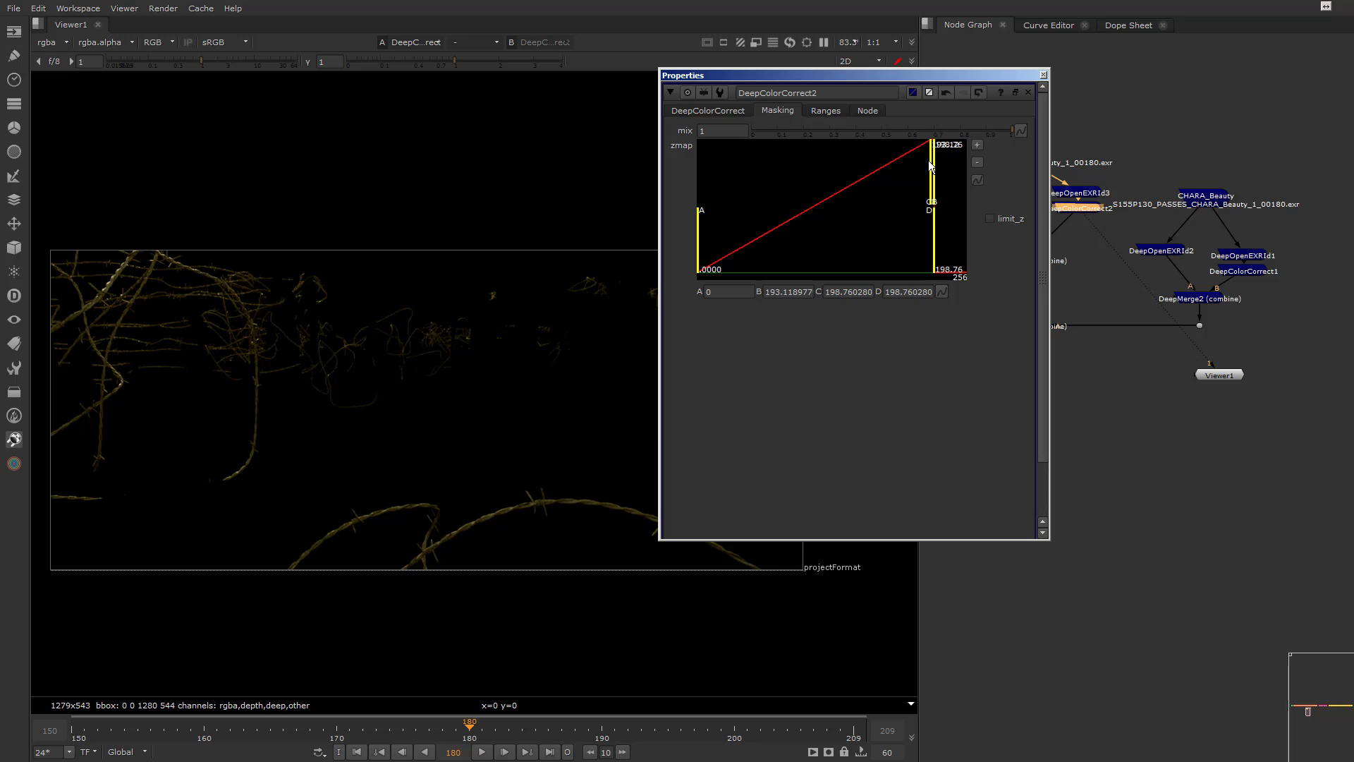
drag(930, 165, 872, 167)
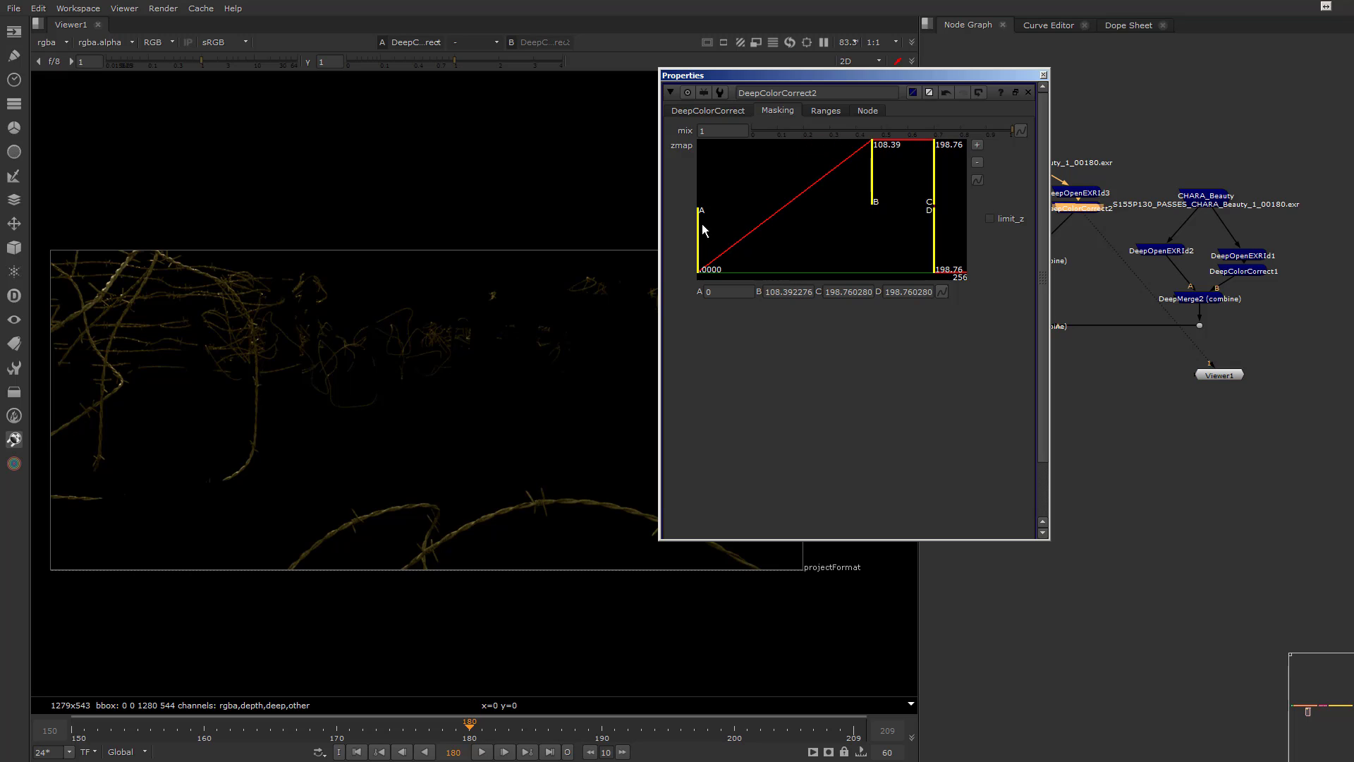
drag(702, 229, 903, 189)
mouse_move(842, 239)
mouse_down()
mouse_move(904, 241)
mouse_move(839, 242)
mouse_up()
click(1000, 216)
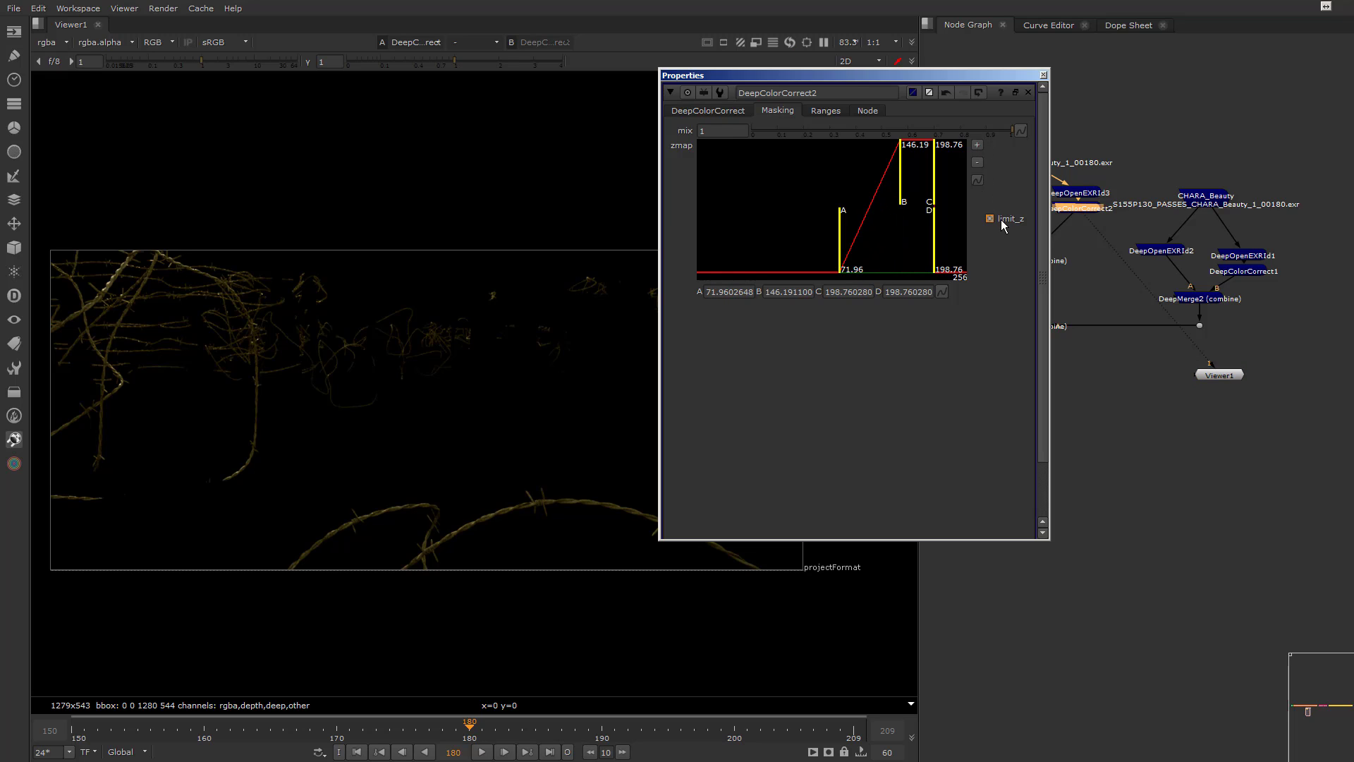
drag(836, 232, 706, 227)
drag(900, 180, 768, 189)
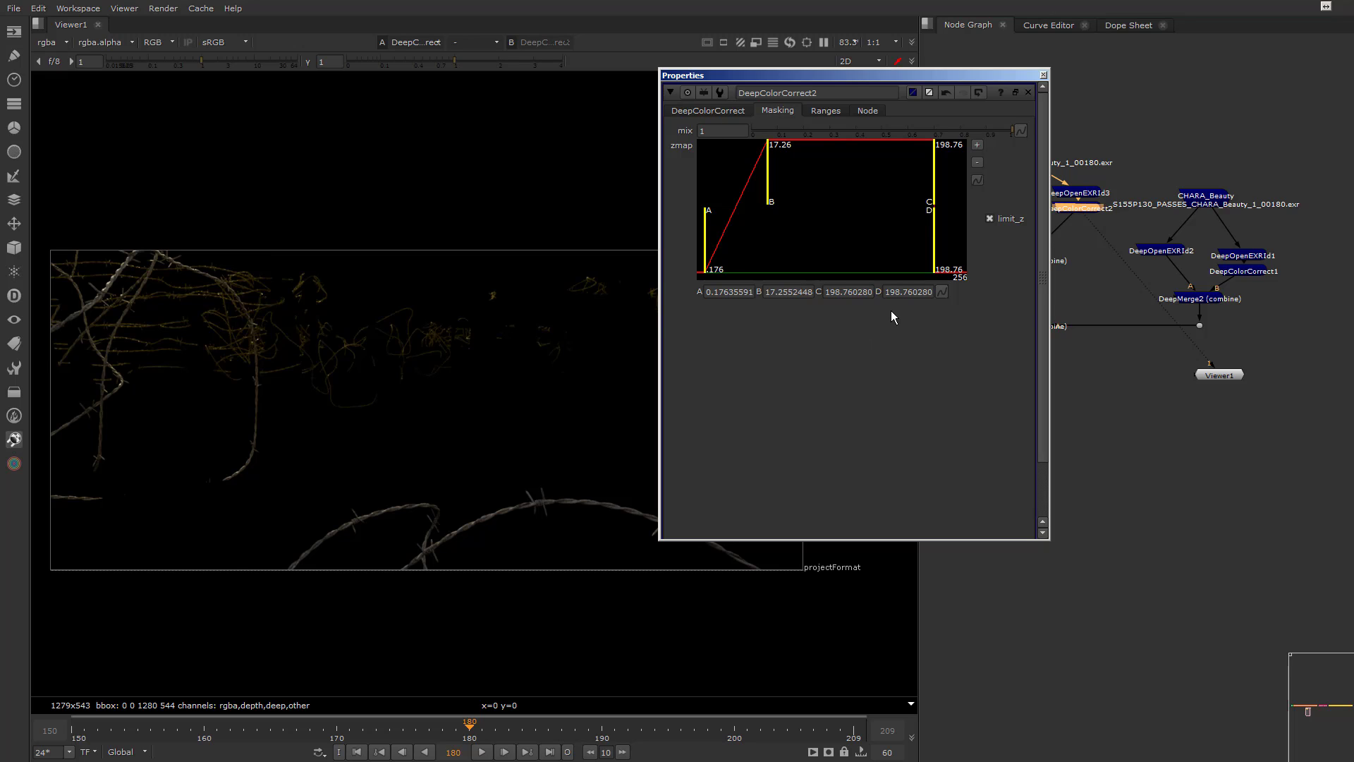
Close DeepColorCorrect2's properties, view the final DeepMerge1 result and place Viewer1 directly below that merge
click(727, 113)
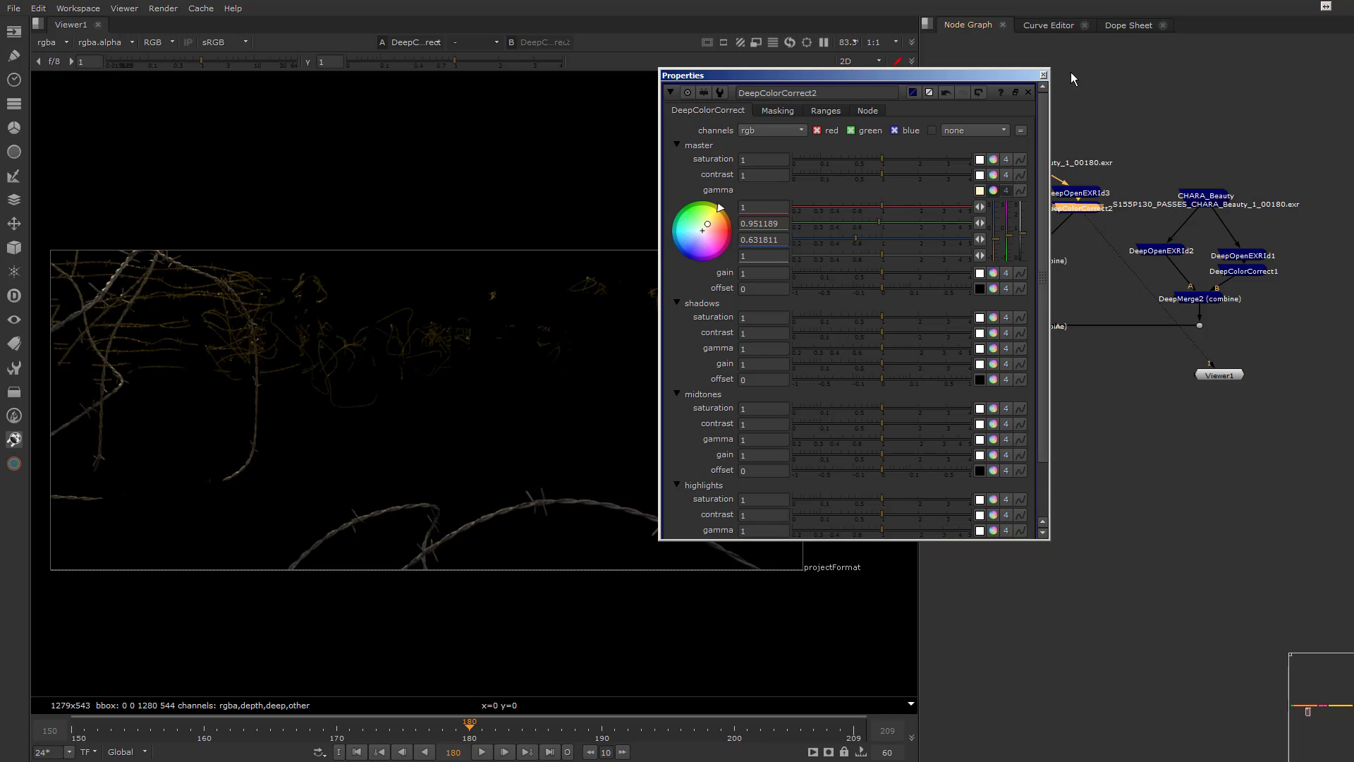
click(1044, 75)
drag(1090, 221, 1031, 328)
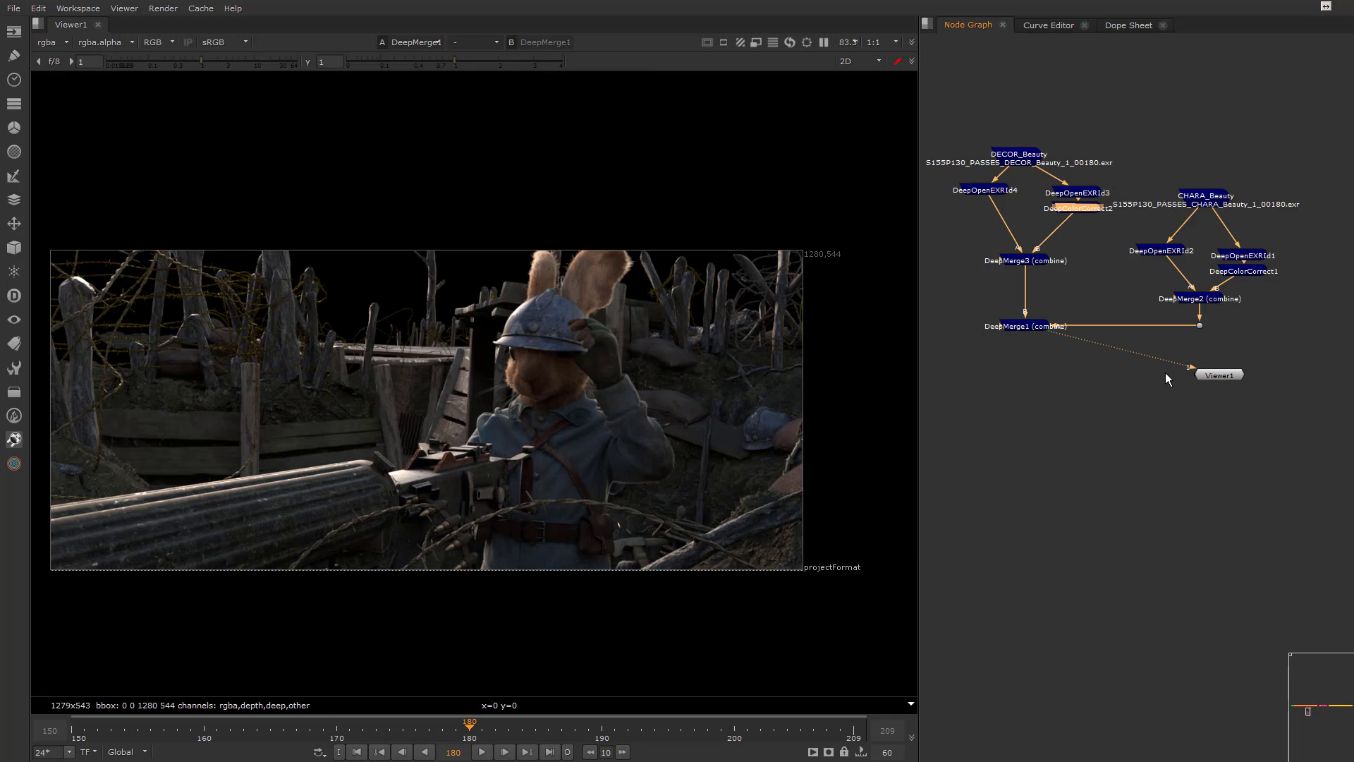
drag(1210, 377, 1004, 413)
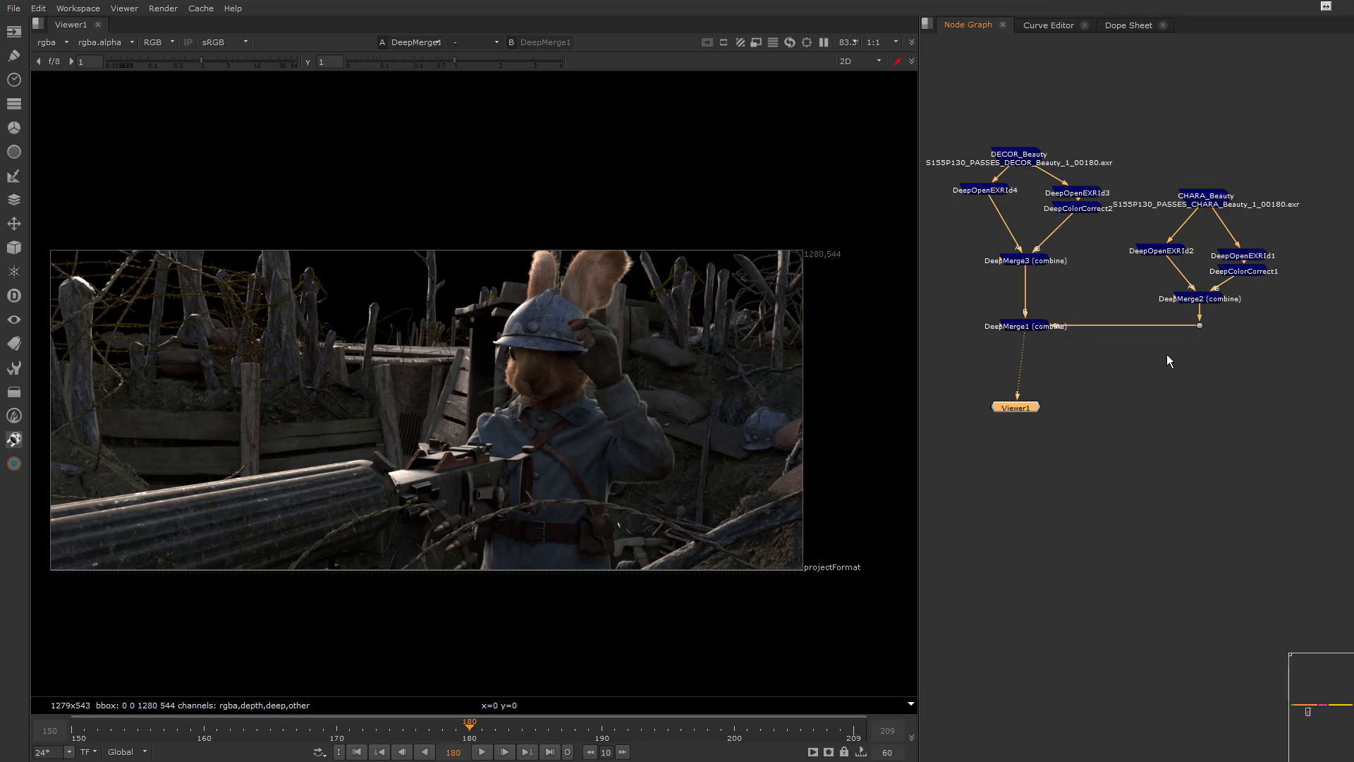